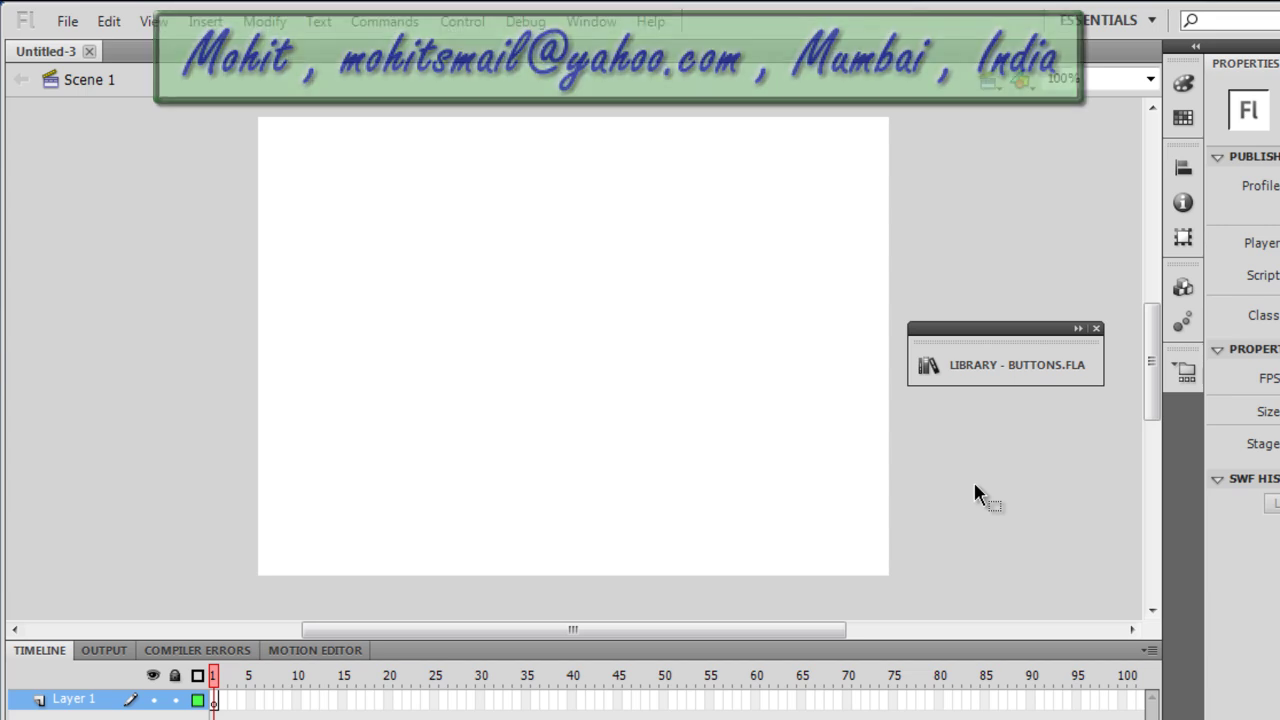
Set the document's stage background color to medium gray
click(700, 465)
click(1074, 490)
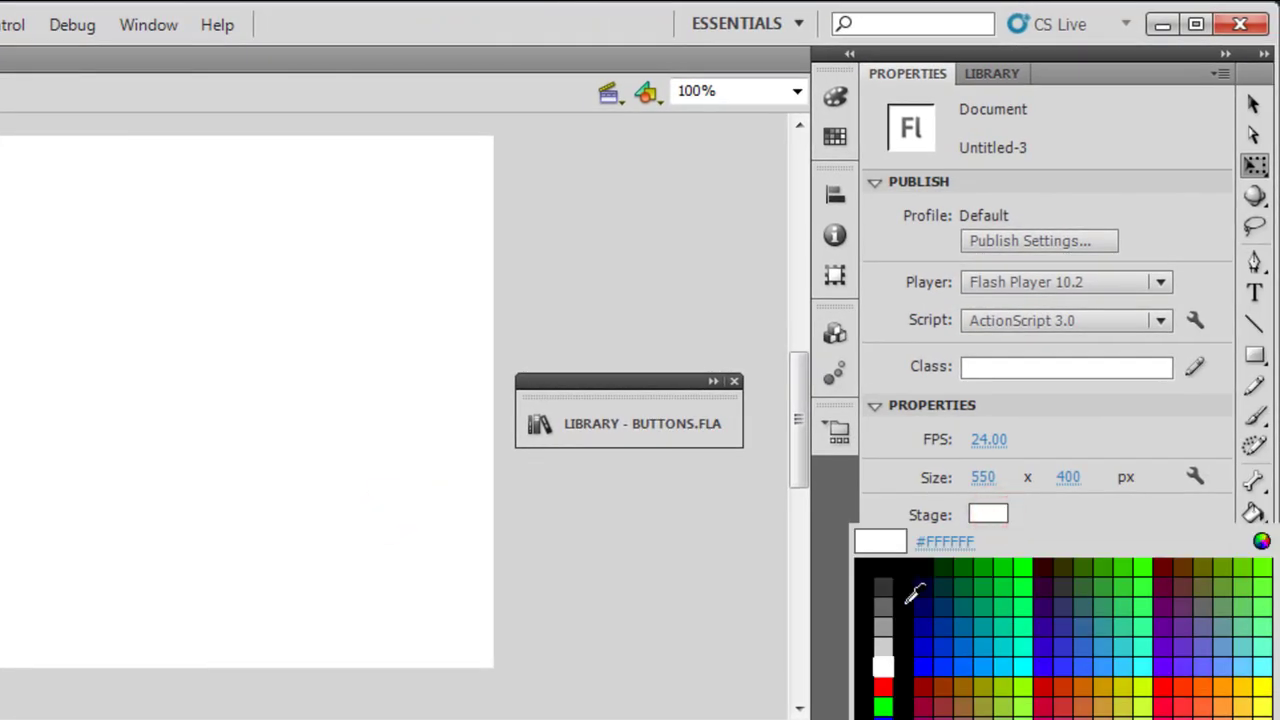
click(884, 634)
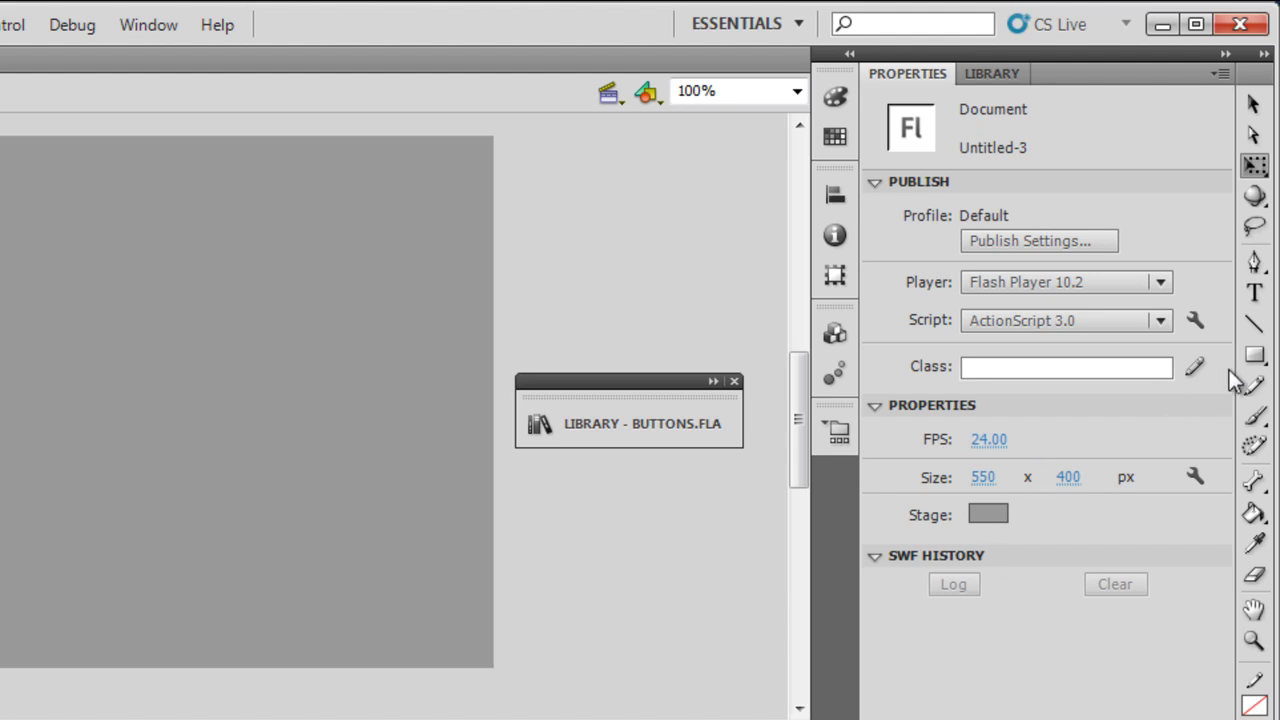
Draw a dark gray square about 198 px wide without a stroke and rotate it 45 degrees into a diamond
click(1256, 357)
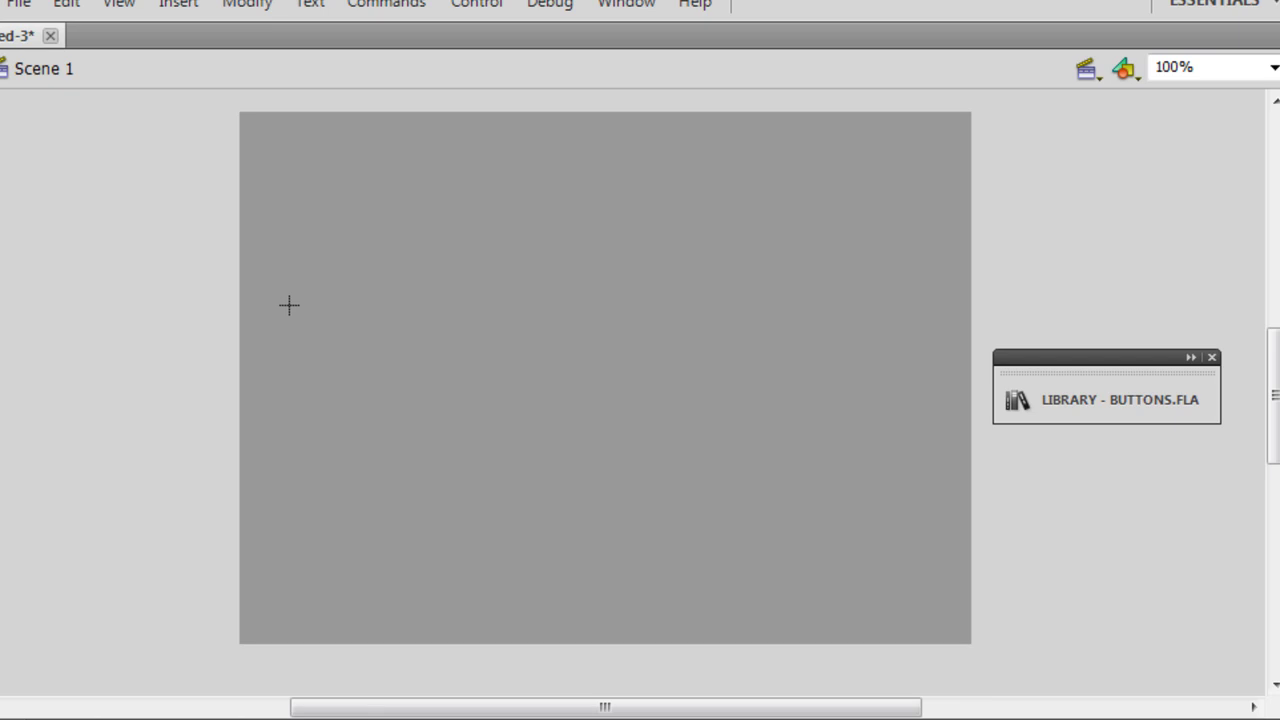
drag(297, 263, 492, 526)
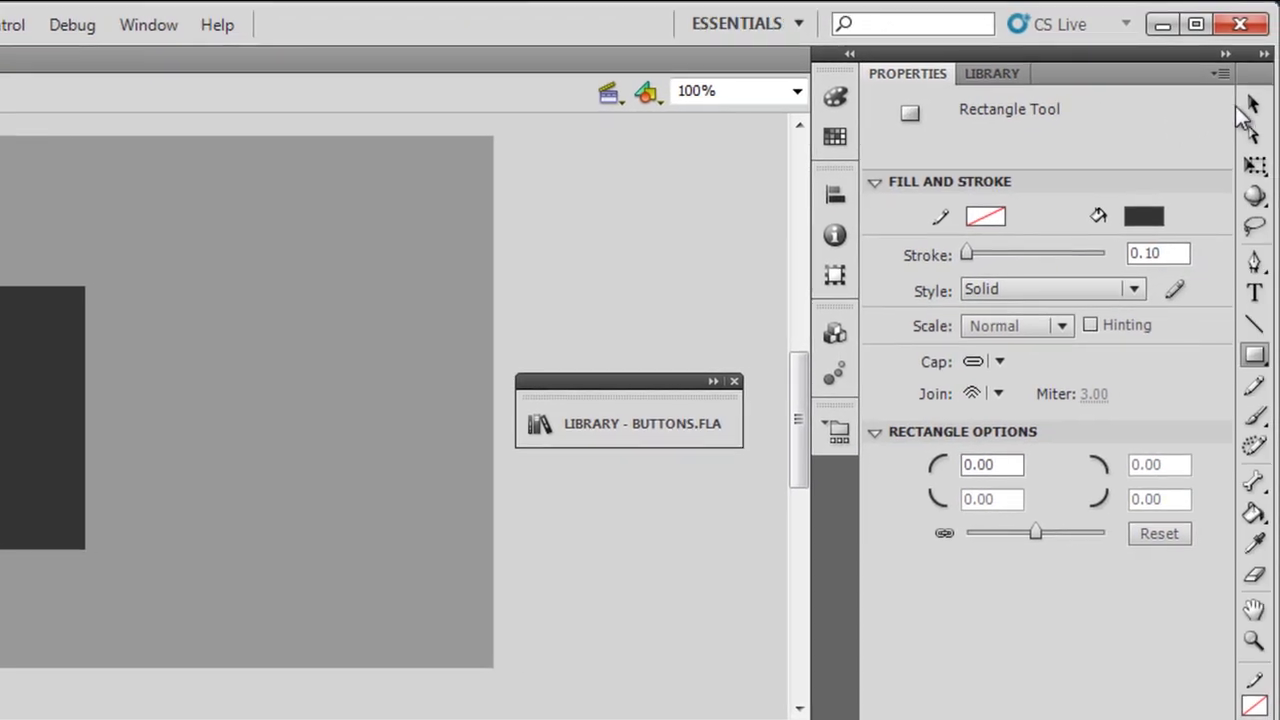
click(1250, 105)
click(9, 463)
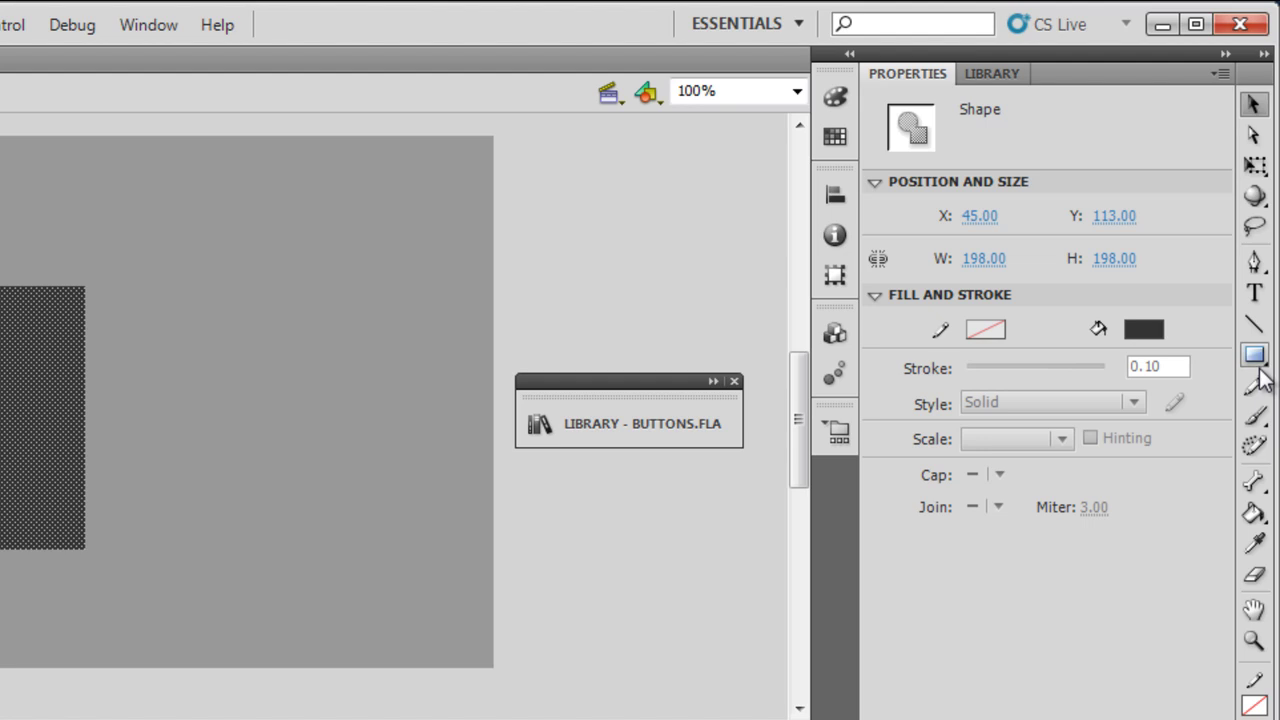
click(1255, 165)
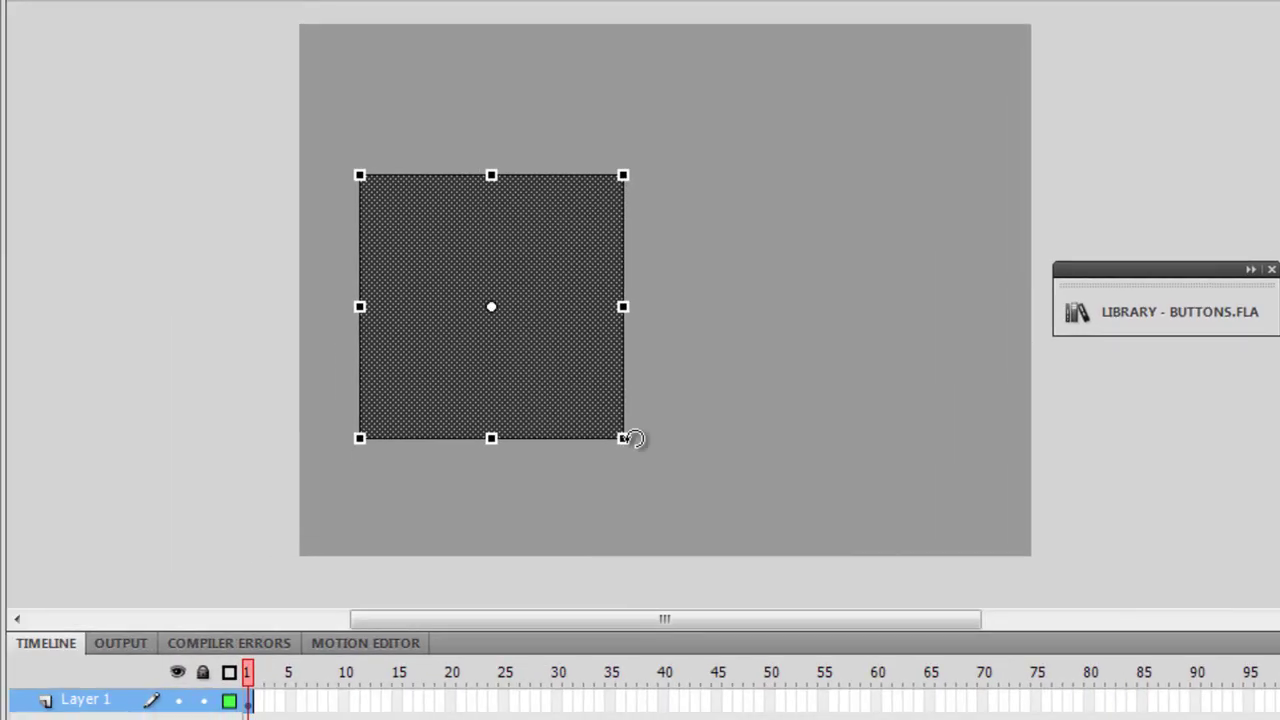
drag(626, 441, 520, 530)
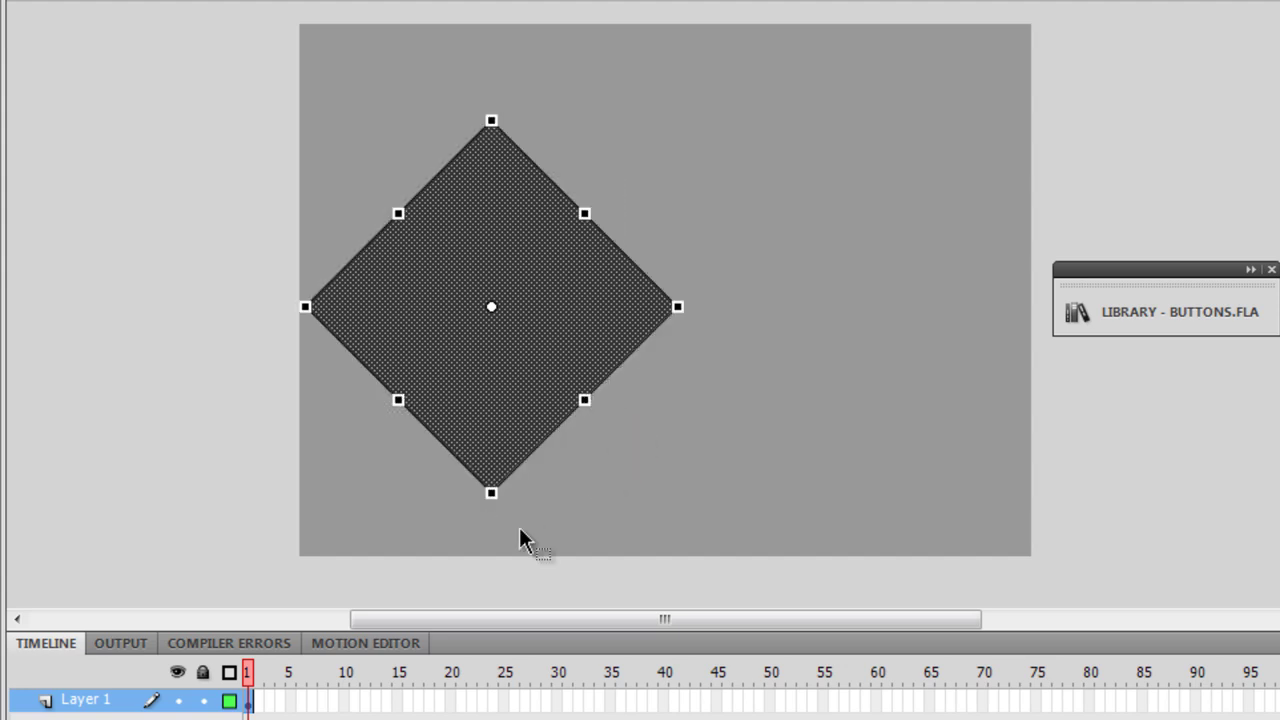
click(591, 486)
click(509, 376)
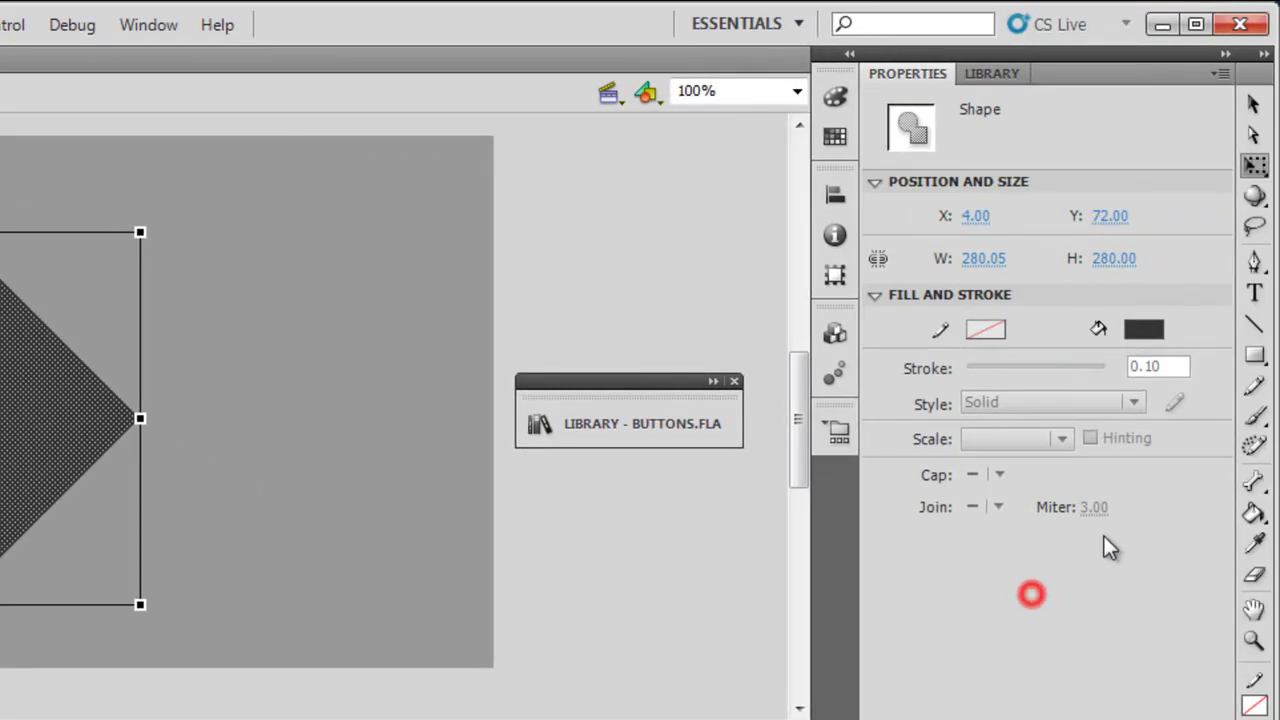
click(1117, 600)
click(685, 567)
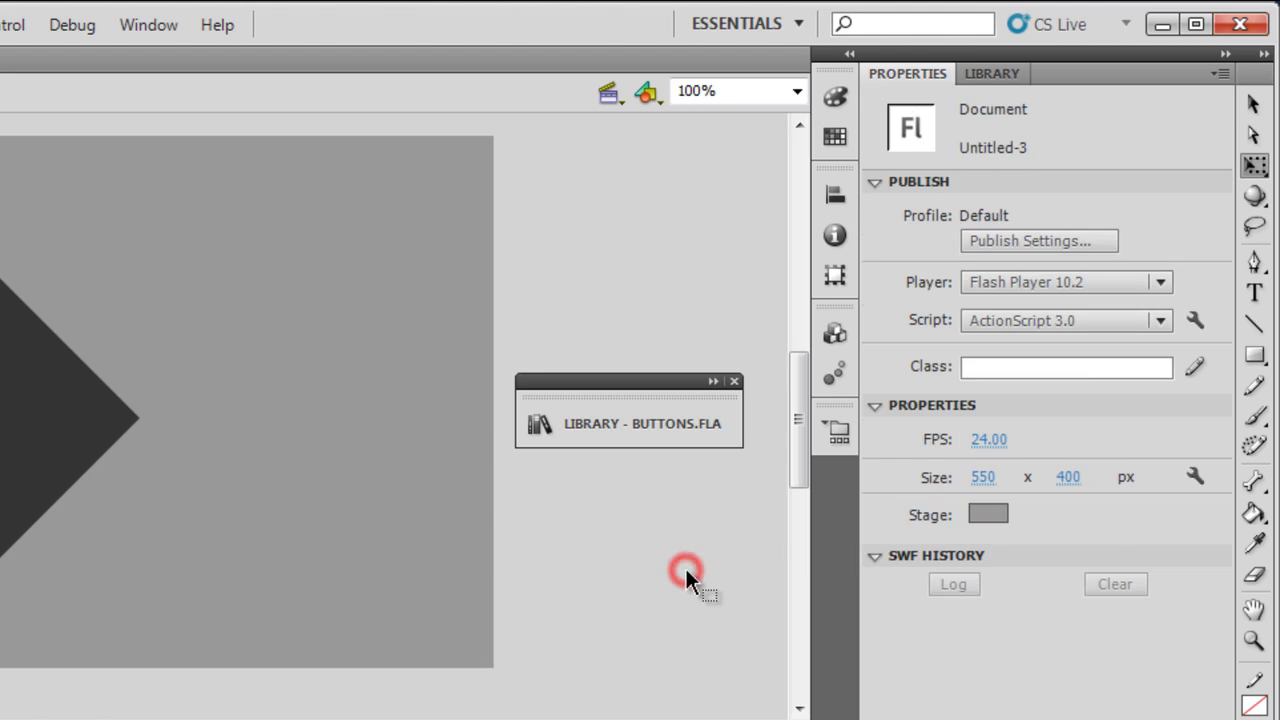
Draw a green #00FF00 rectangle without a stroke that covers the left half of the diamond
click(1255, 355)
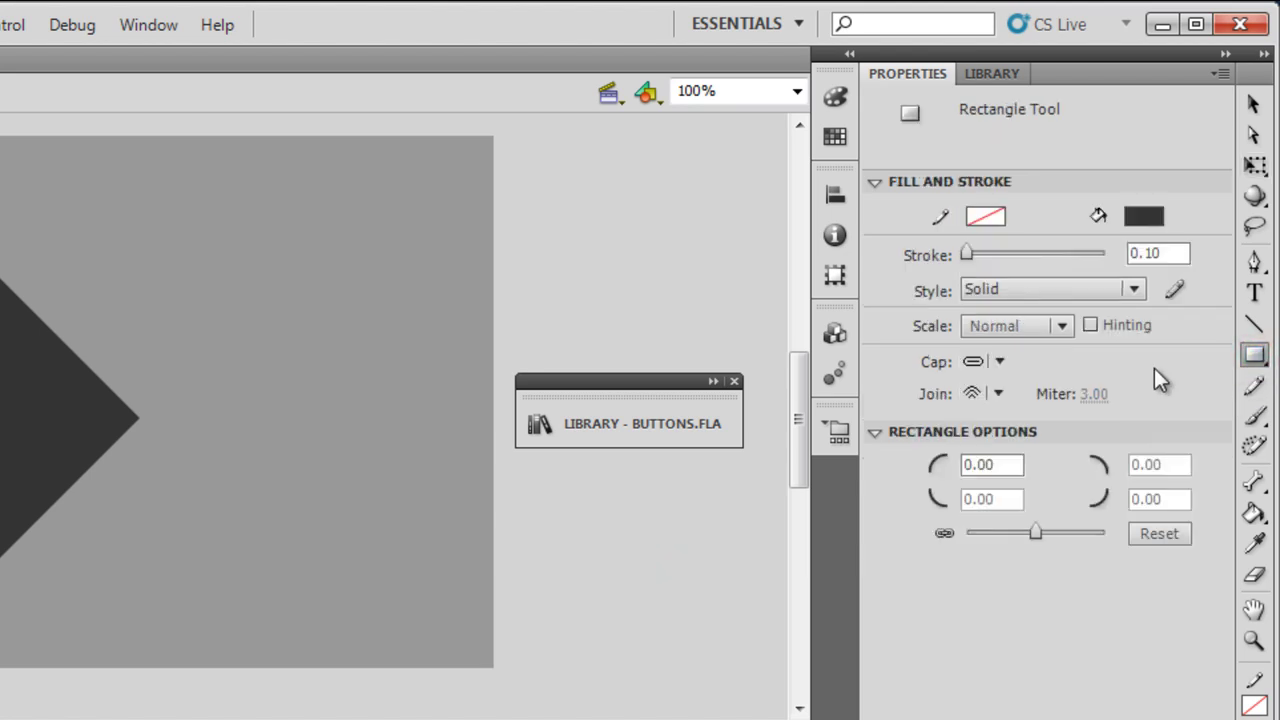
click(1146, 222)
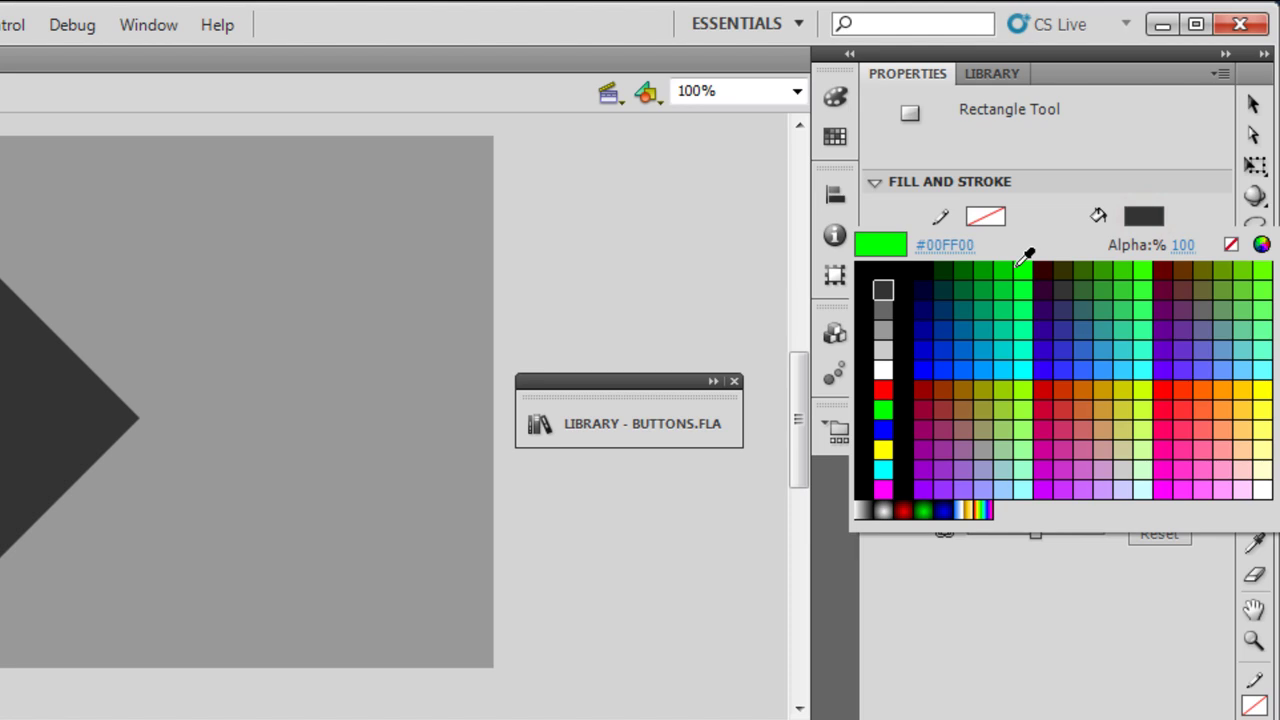
click(1029, 276)
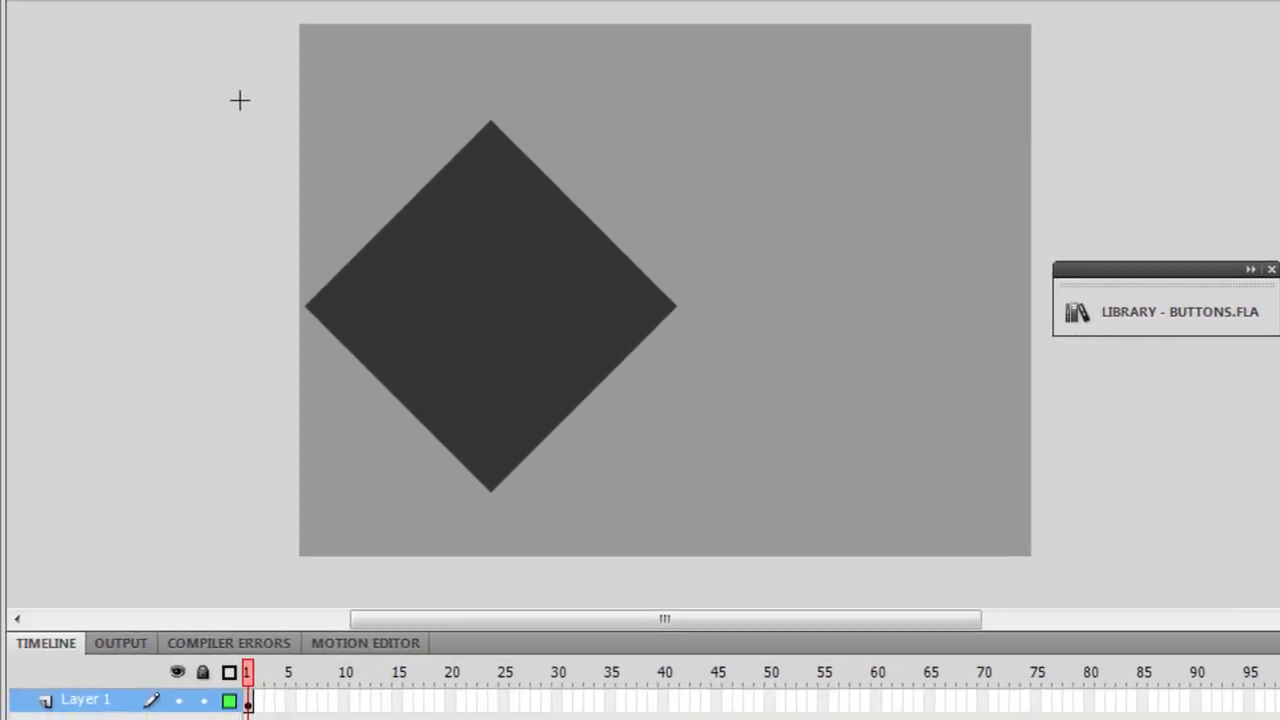
drag(256, 90, 497, 517)
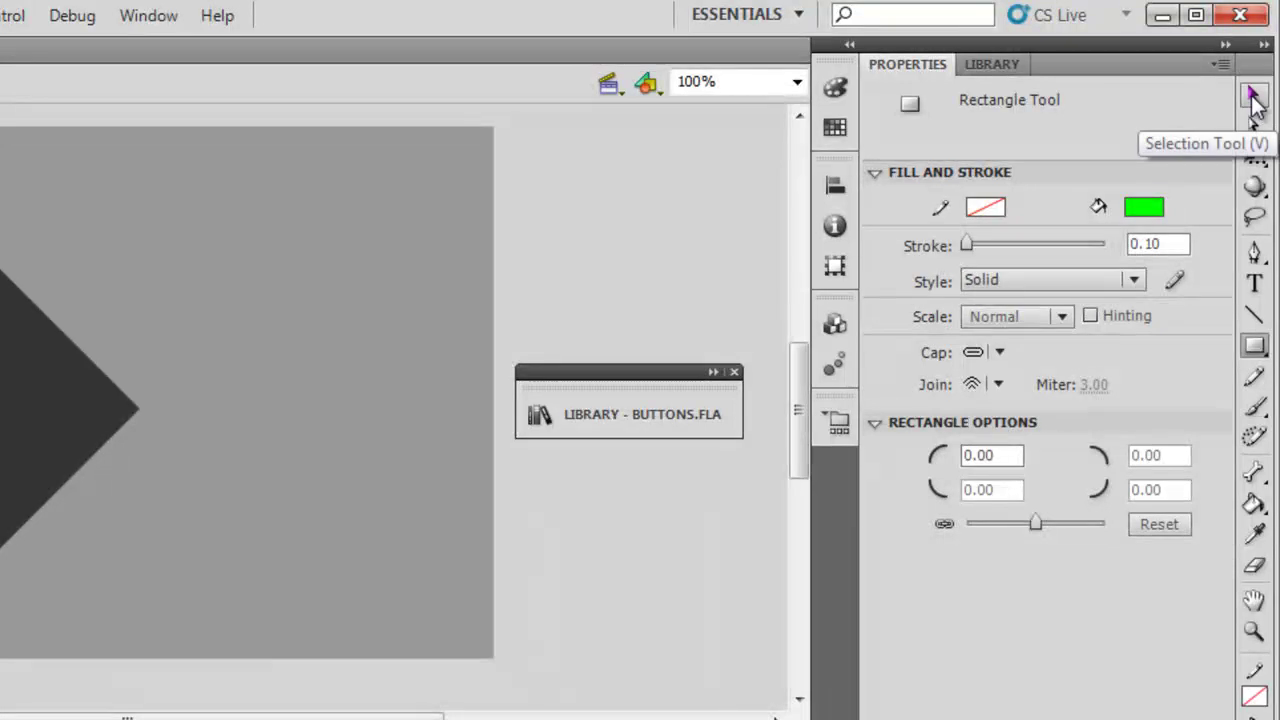
Move the uncovered right half of the diamond clear of the green rectangle and delete the rectangle
click(1253, 98)
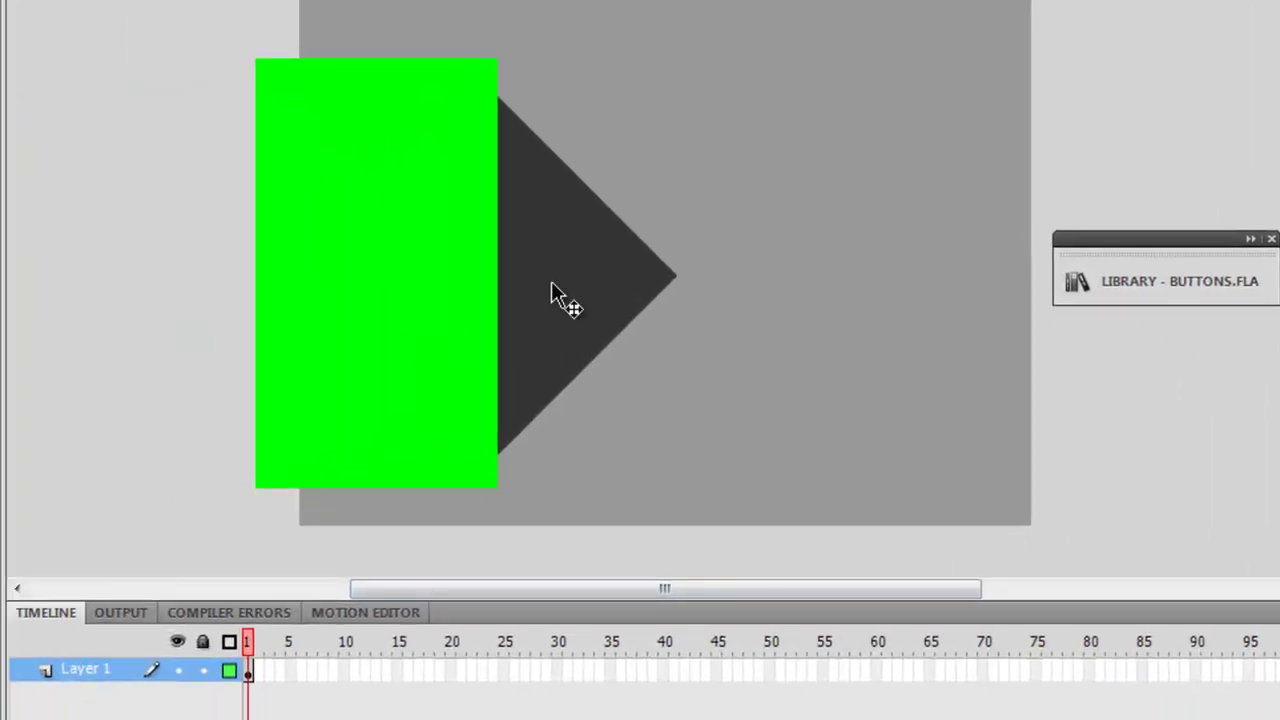
click(559, 282)
drag(559, 282, 609, 283)
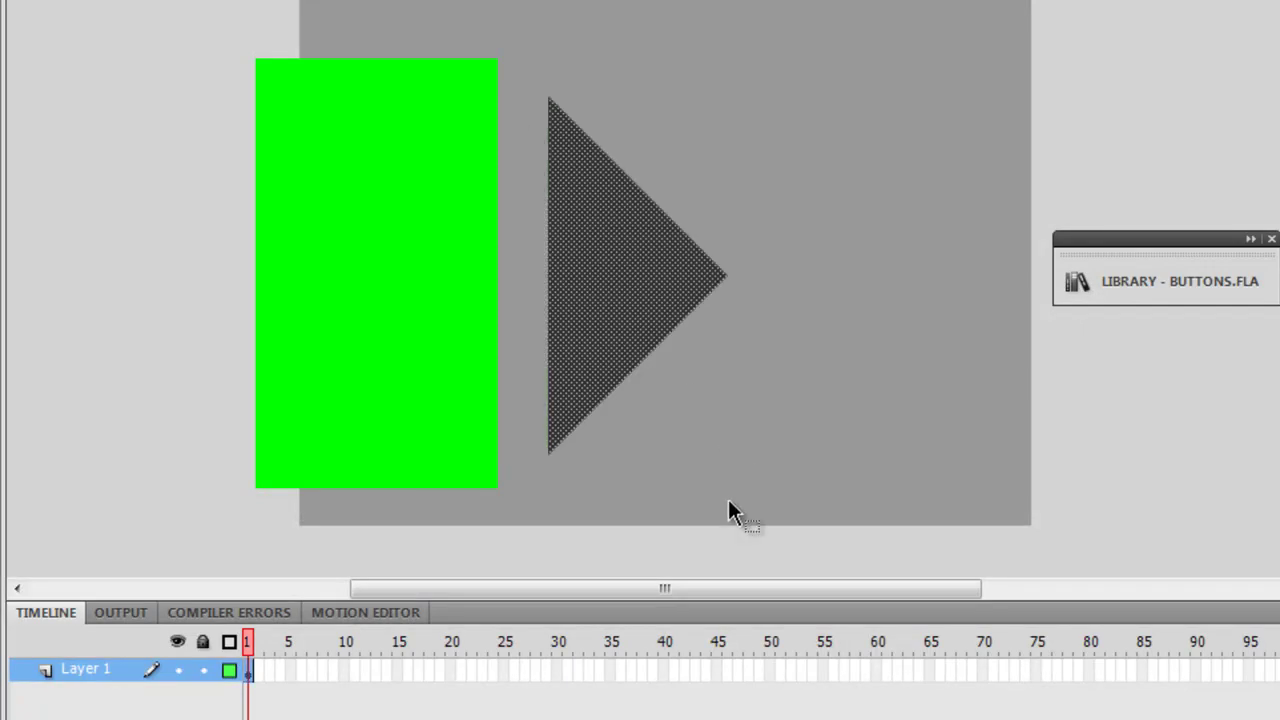
click(376, 266)
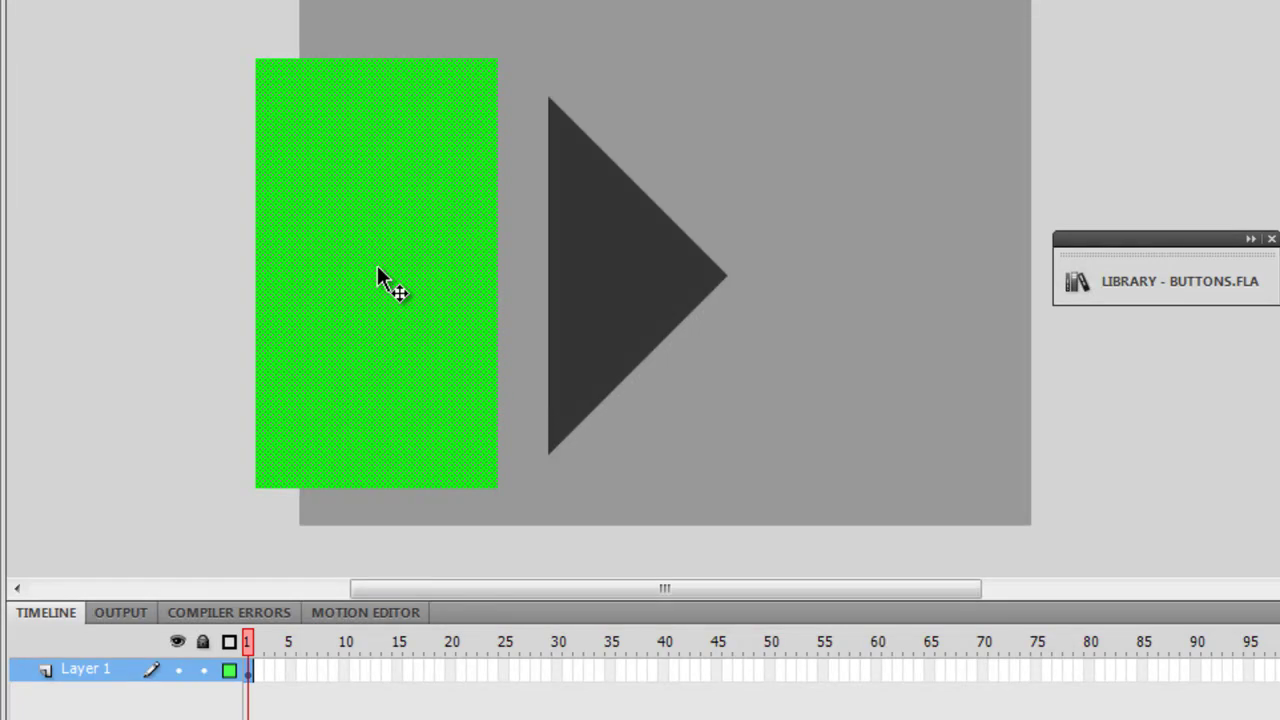
key(Delete)
click(578, 250)
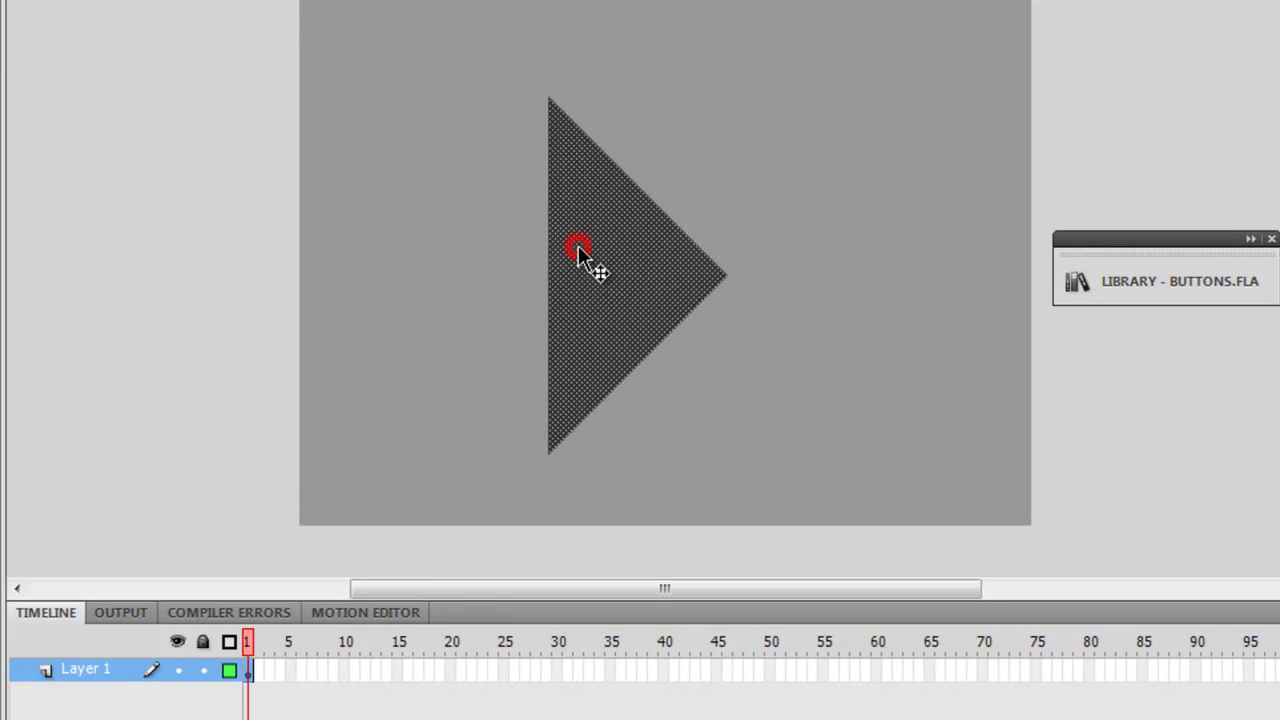
click(849, 292)
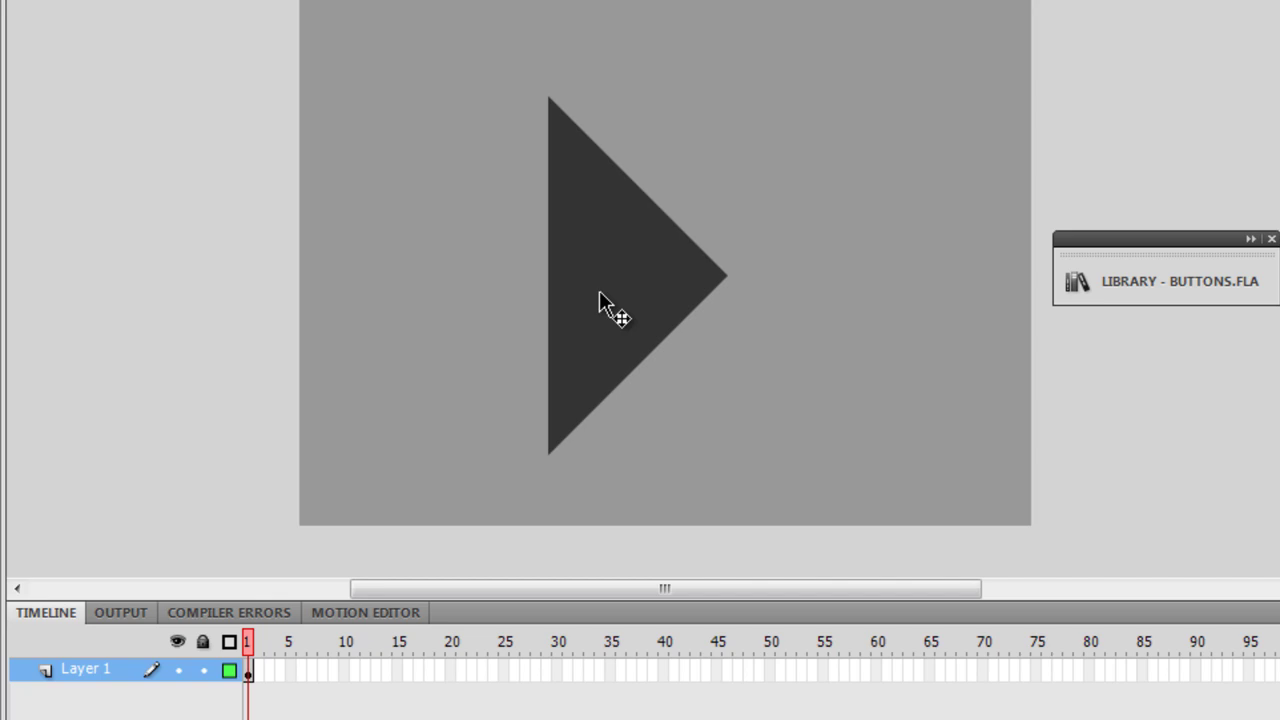
Move the dark gray triangle left to about X 99, Y 63
drag(644, 290, 524, 301)
click(637, 343)
click(684, 331)
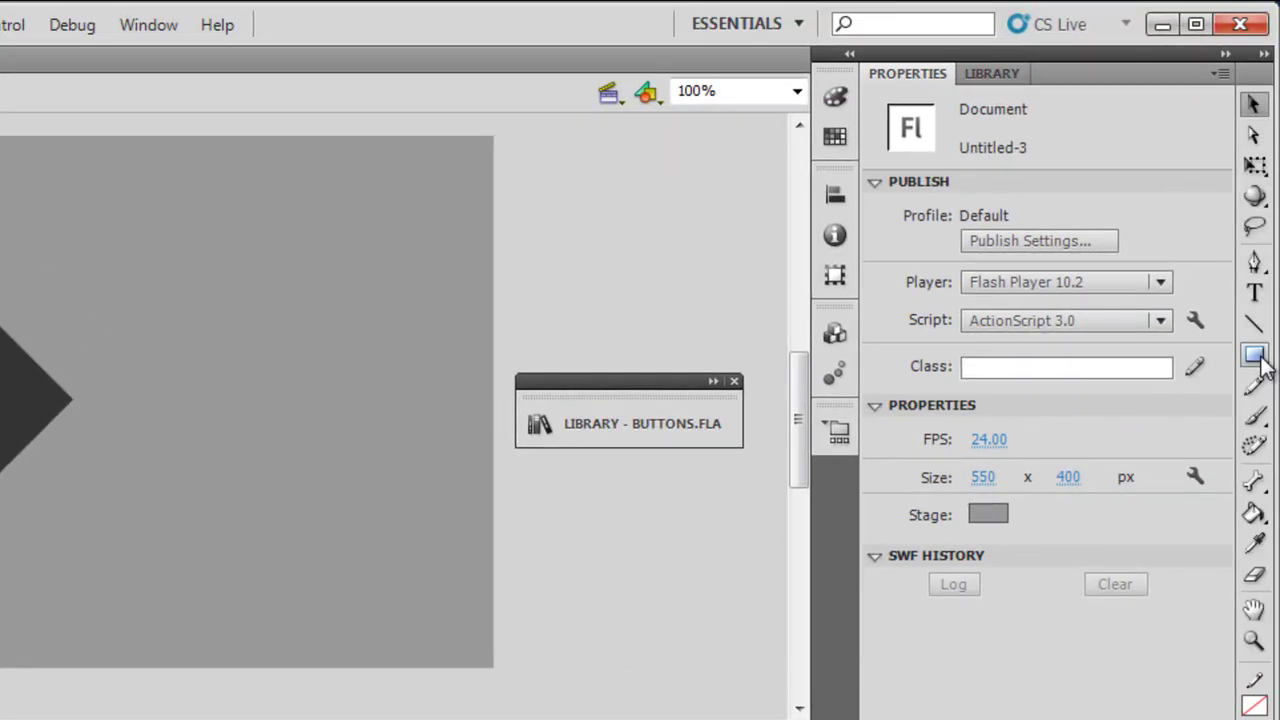
Widen the triangle to about 163 px and shift it further toward the stage's left edge
click(3, 392)
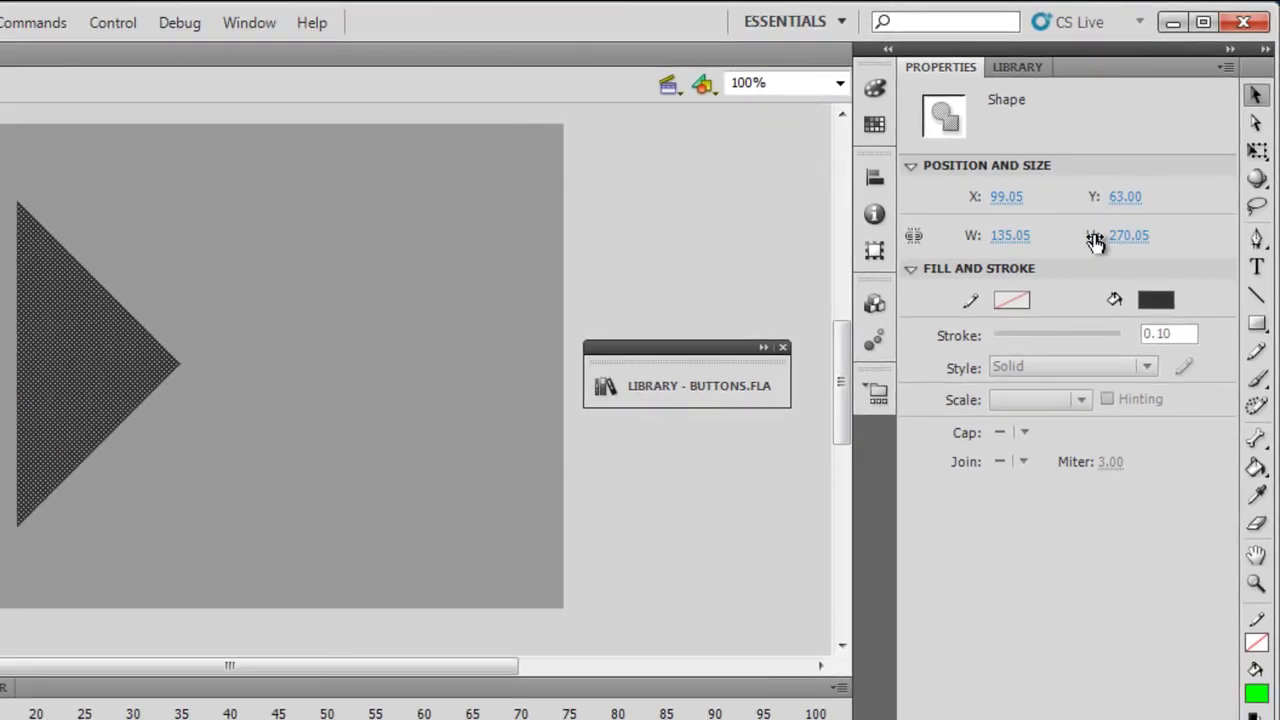
drag(1010, 243, 1046, 236)
click(645, 477)
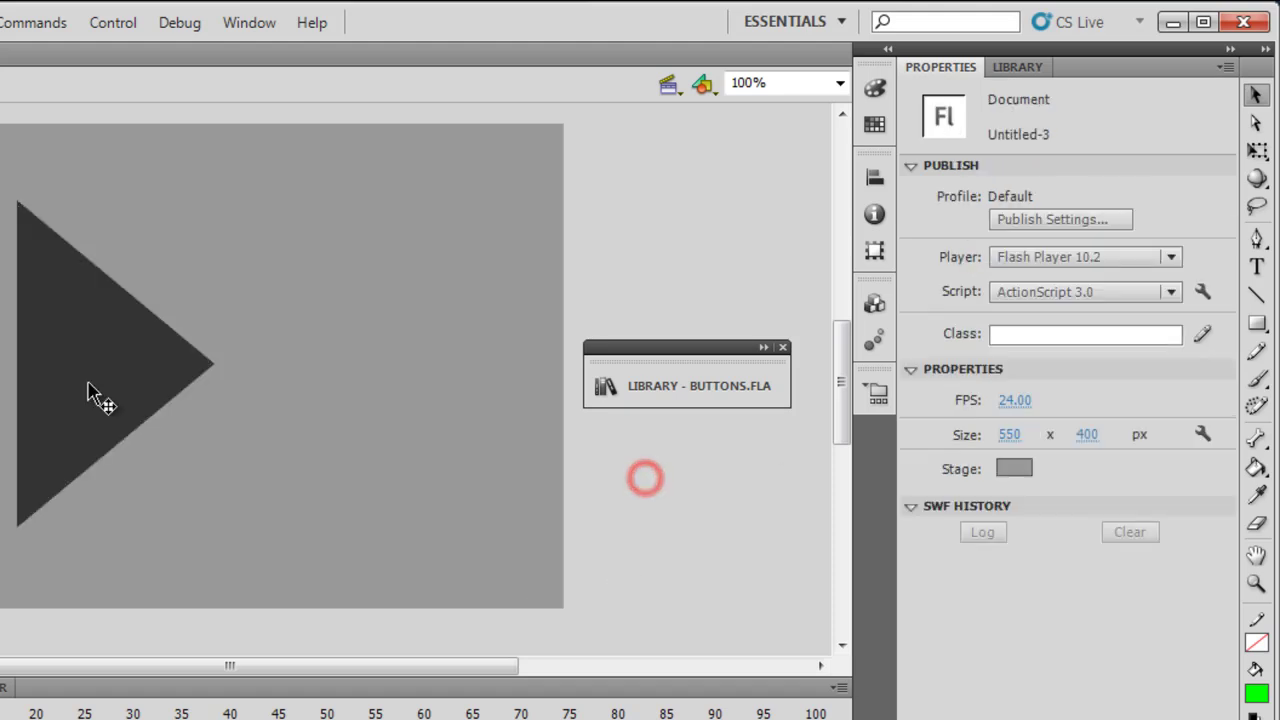
drag(90, 362, 40, 375)
click(280, 410)
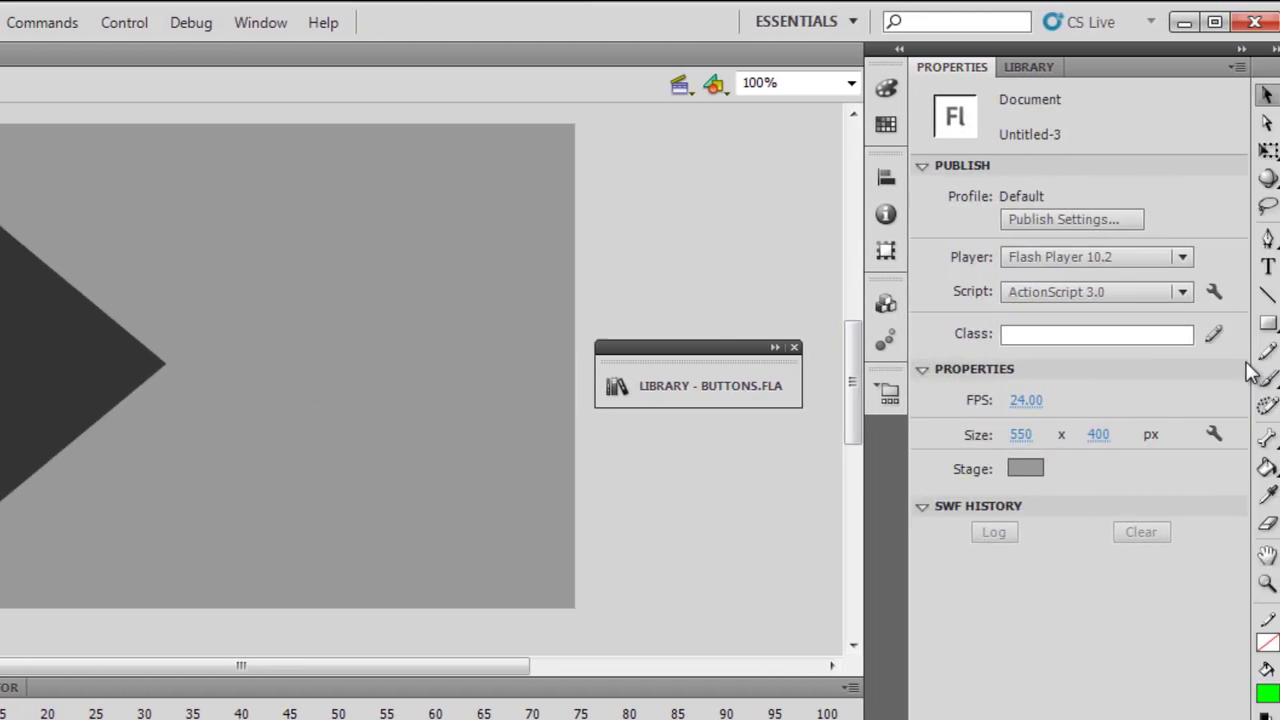
Draw a green square of about 250 by 250 px beside the triangle and change its fill to dark gray
click(1267, 322)
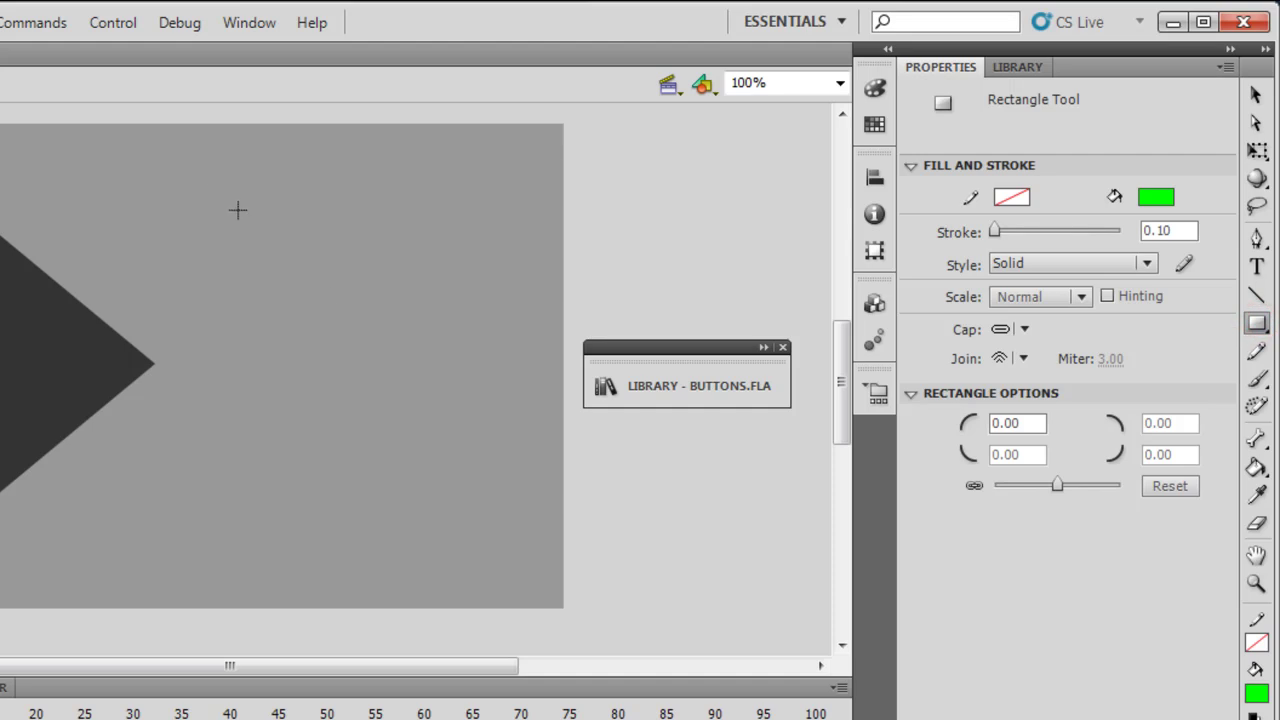
drag(245, 203, 363, 506)
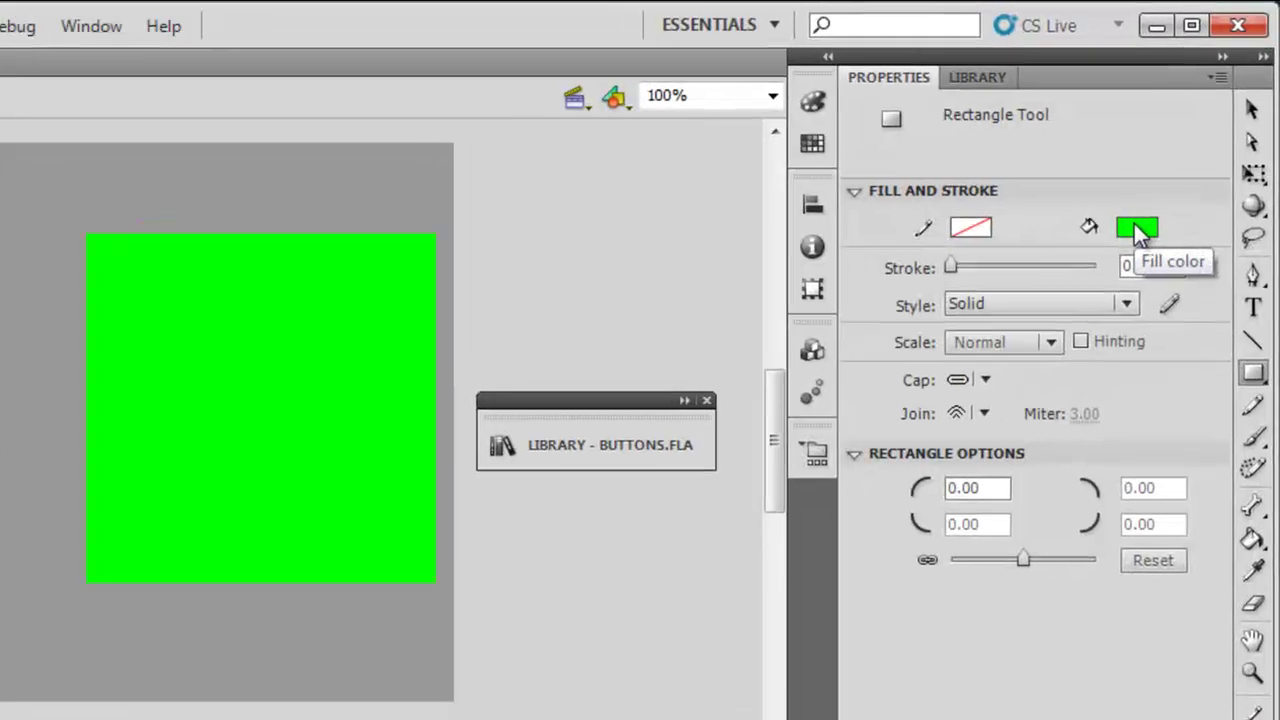
click(1250, 112)
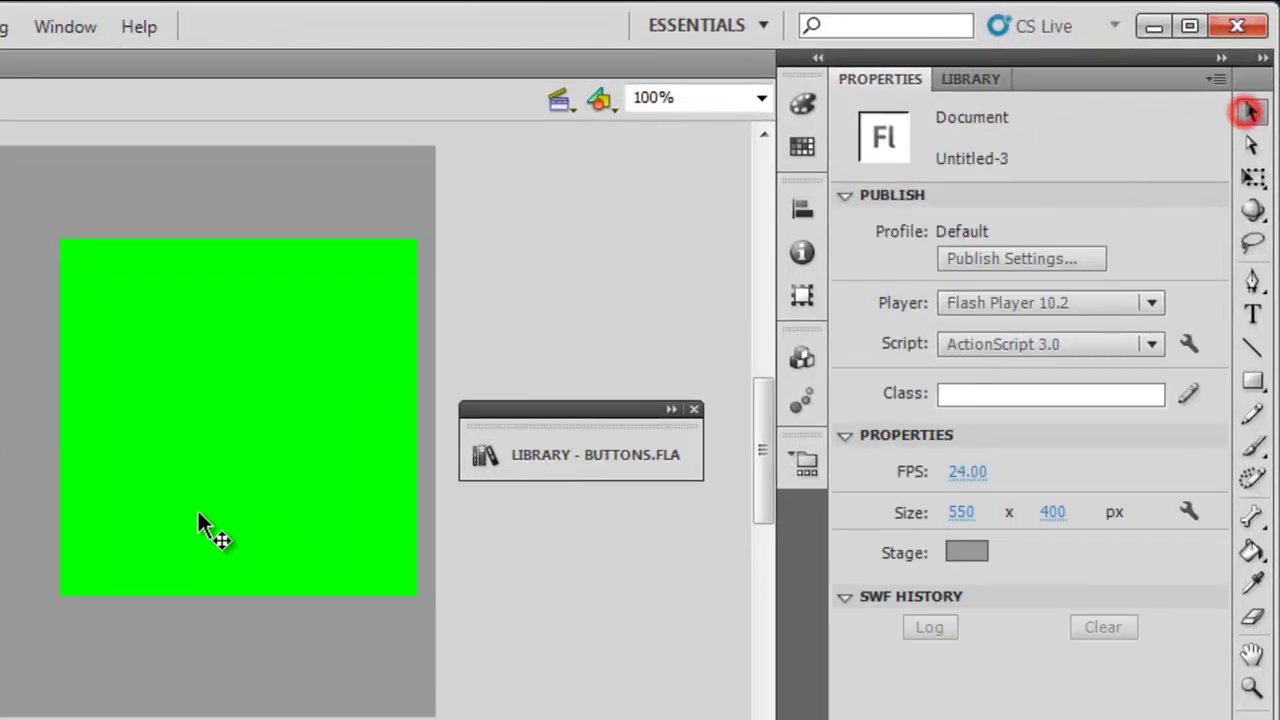
click(194, 480)
click(1133, 355)
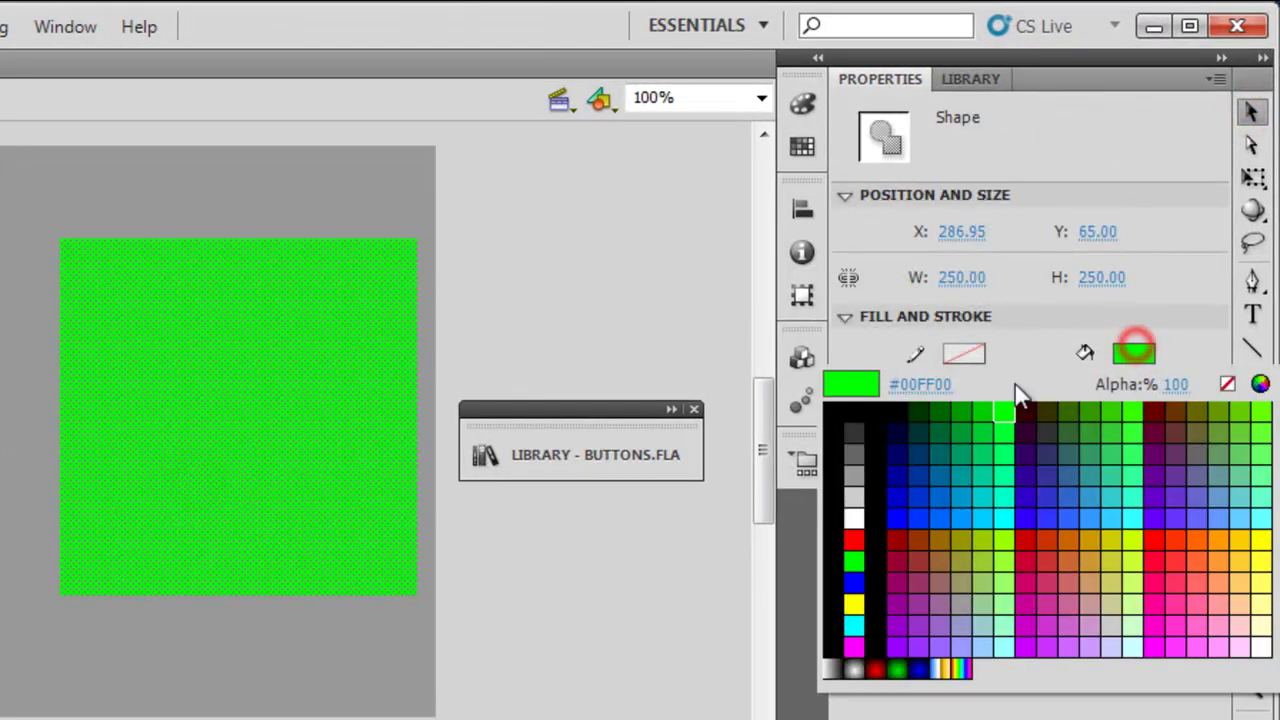
click(857, 431)
Move the dark gray square to about X 255, Y 79 on the right half of the stage
click(589, 298)
drag(177, 385, 122, 397)
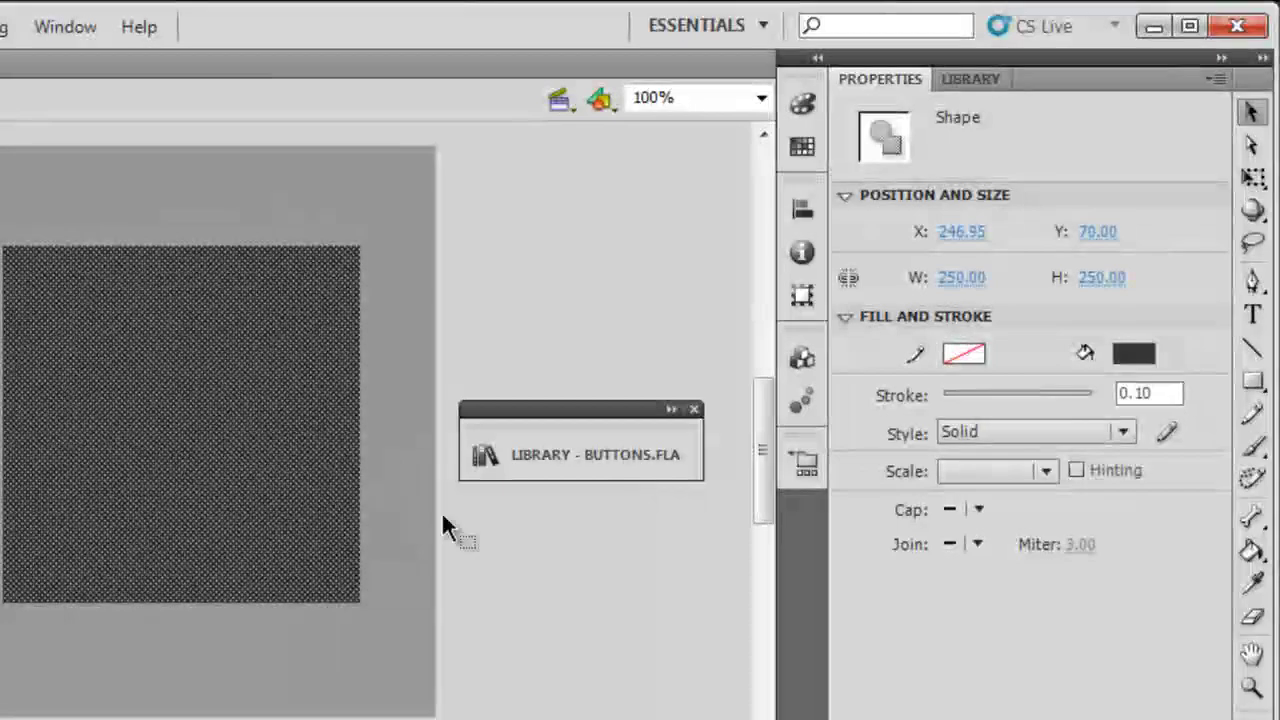
click(878, 479)
drag(212, 448, 224, 460)
click(428, 421)
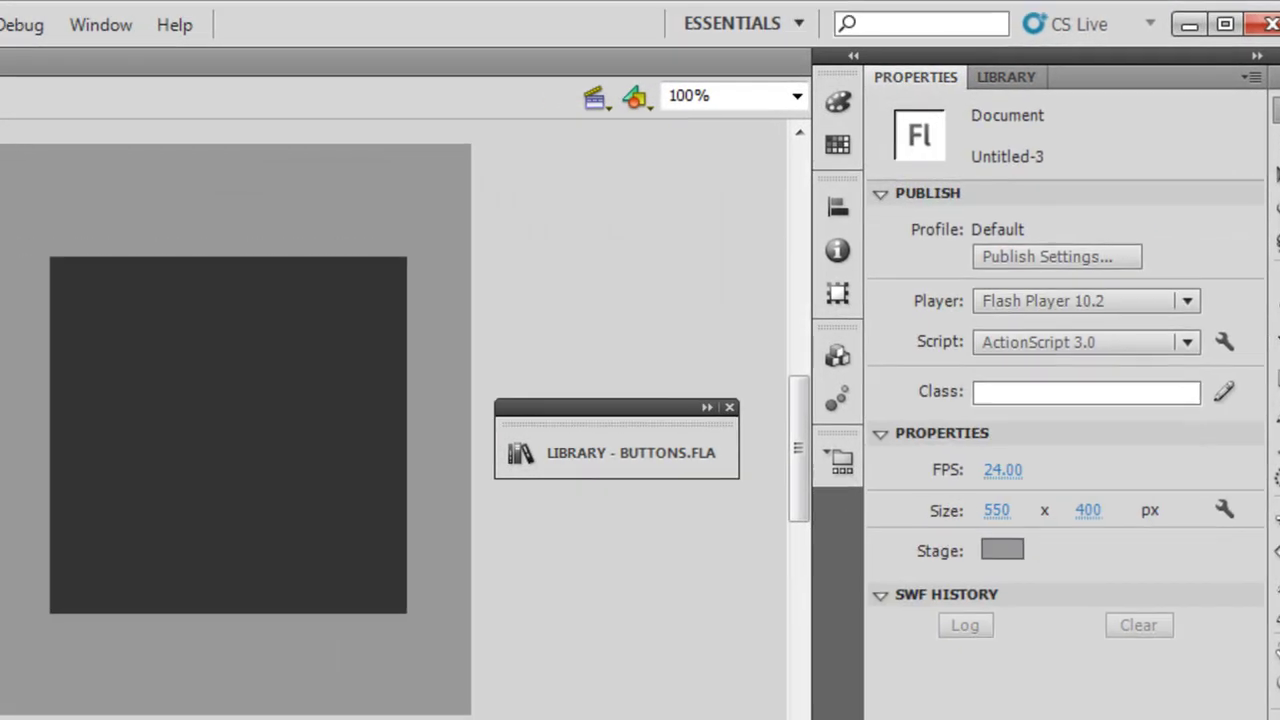
Adjust the triangle's position to about X 55, Y 63 and widen it to about 183 px
click(314, 418)
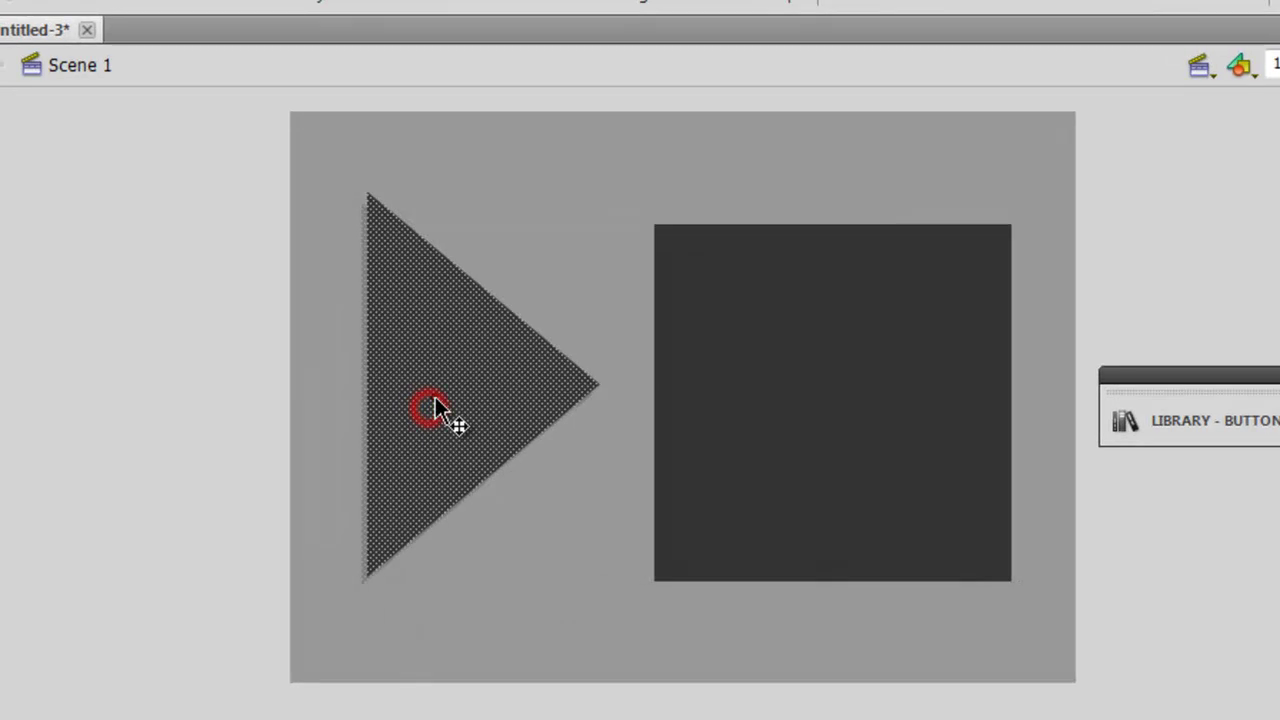
drag(435, 405, 437, 415)
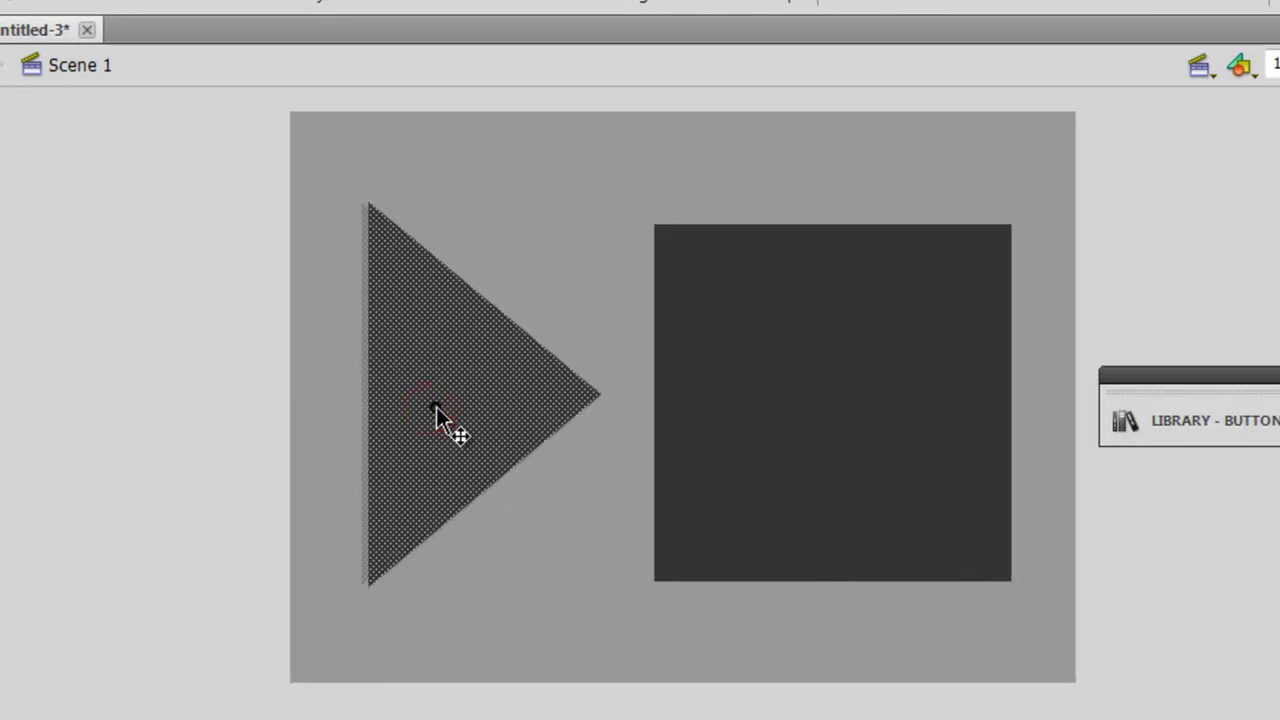
click(554, 486)
click(452, 437)
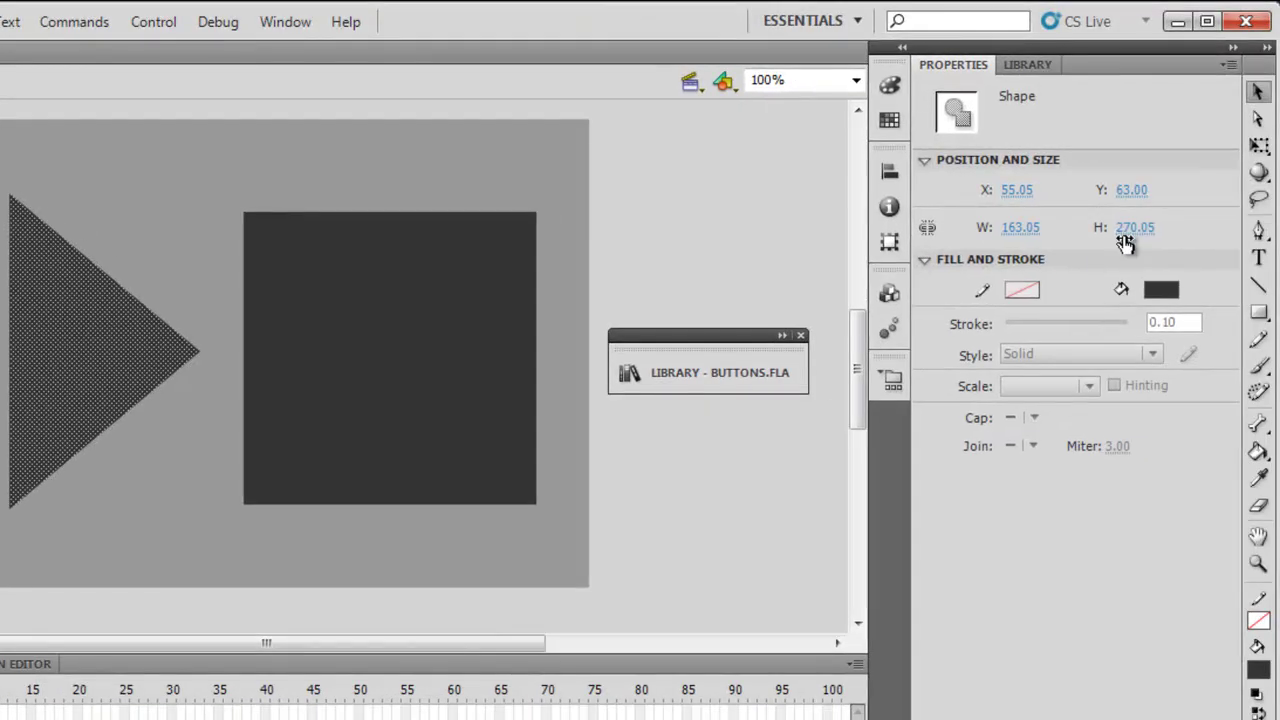
drag(1023, 231, 1040, 229)
click(751, 526)
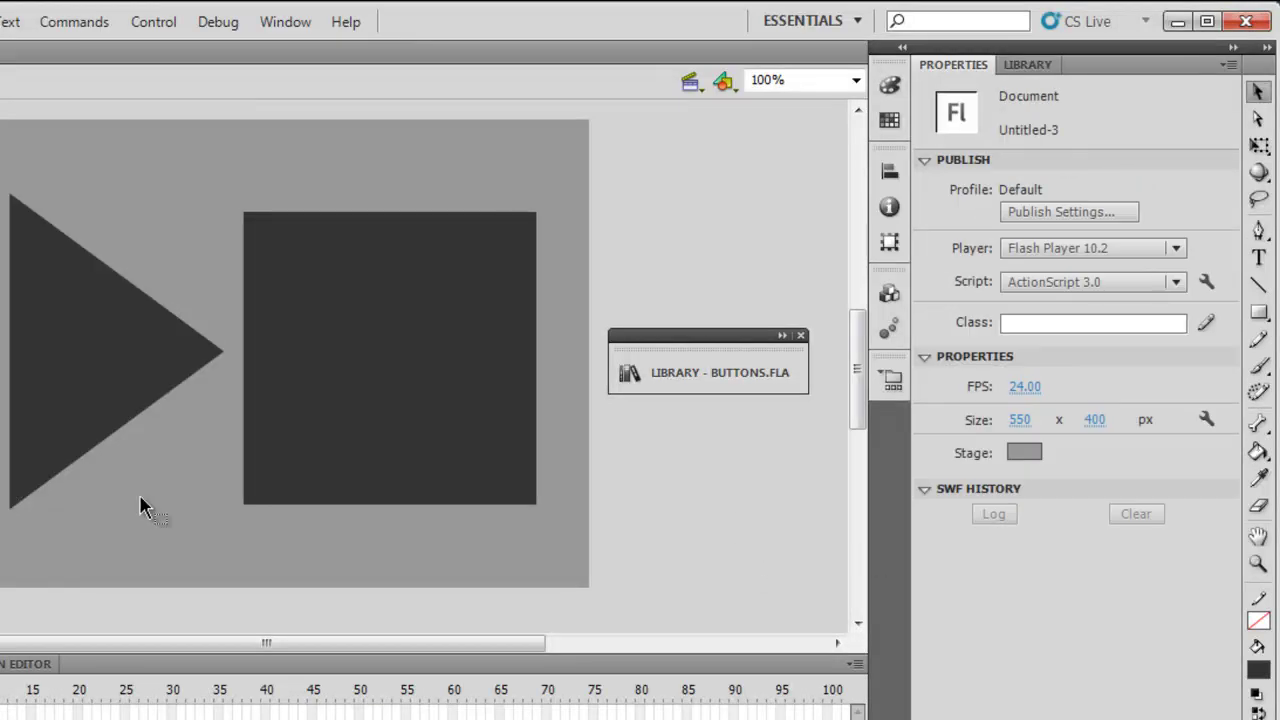
Nudge the triangle about 20 px to the left, away from the square
click(92, 387)
key(Left)
key(Left)
key(Left)
key(Left)
key(Left)
key(Left)
key(Left)
key(Left)
key(Left)
key(Left)
key(Left)
key(Left)
key(Left)
key(Left)
key(Left)
key(Left)
key(Left)
key(Left)
key(Left)
key(Left)
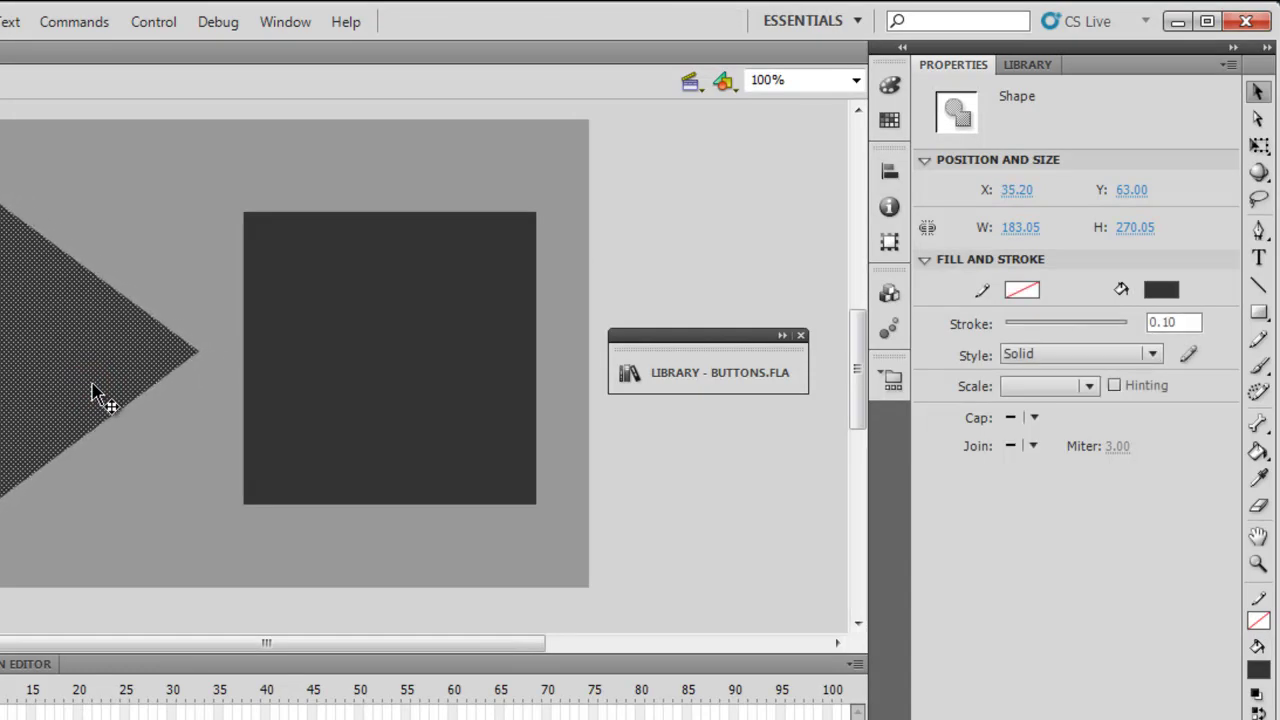
Nudge the square 8 px to the right, to X 262.95
click(439, 368)
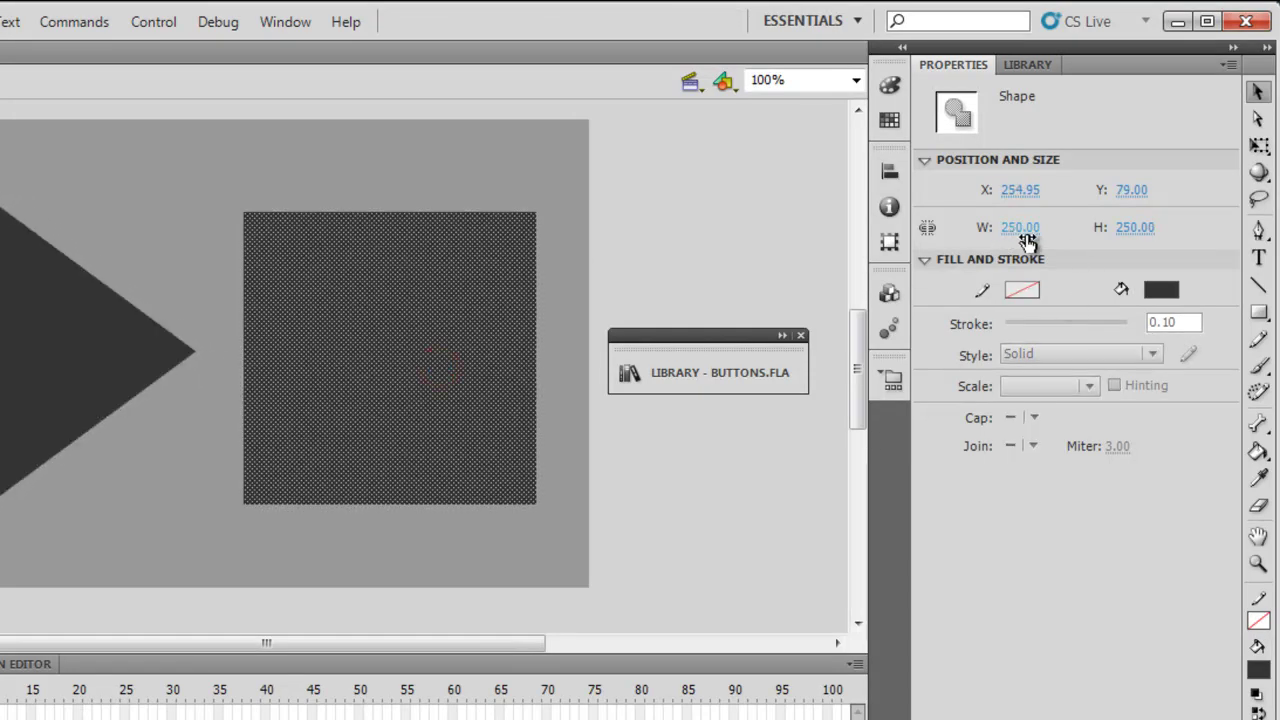
click(437, 389)
key(Right)
key(Right)
key(Right)
key(Right)
key(Right)
key(Right)
key(Right)
key(Right)
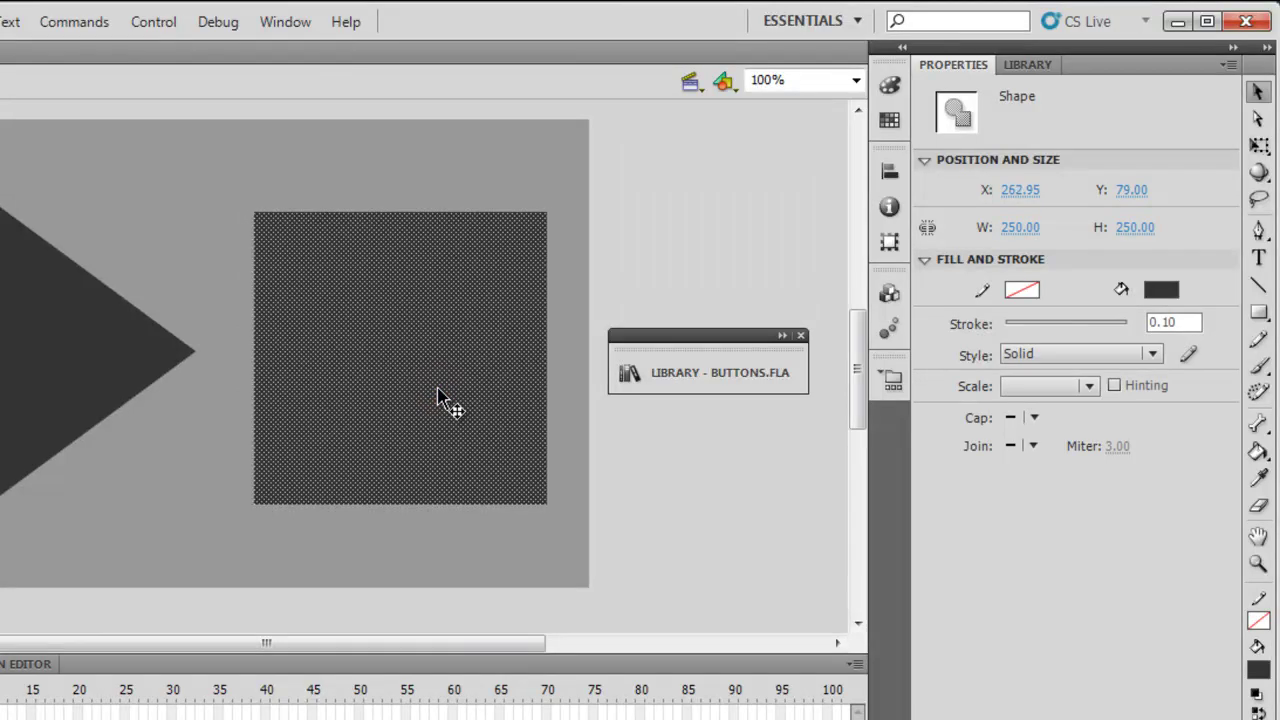
Nudge the square 15 px further to the right, away from the triangle, and deselect it
key(Right)
key(Right)
key(Right)
key(Right)
key(Right)
key(Right)
key(Right)
key(Right)
key(Right)
key(Right)
key(Right)
key(Right)
key(Right)
key(Right)
key(Right)
click(785, 503)
Convert the triangle to a Button symbol, keeping the name Symbol 1
click(42, 357)
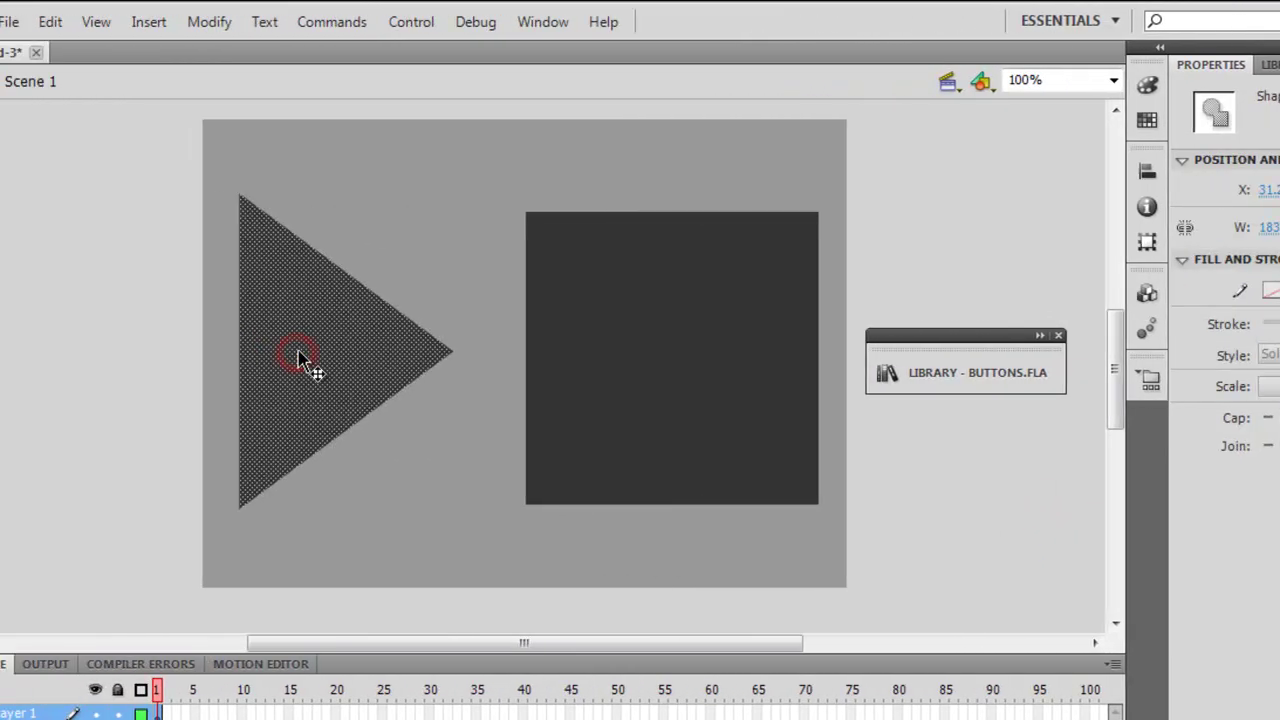
right_click(298, 356)
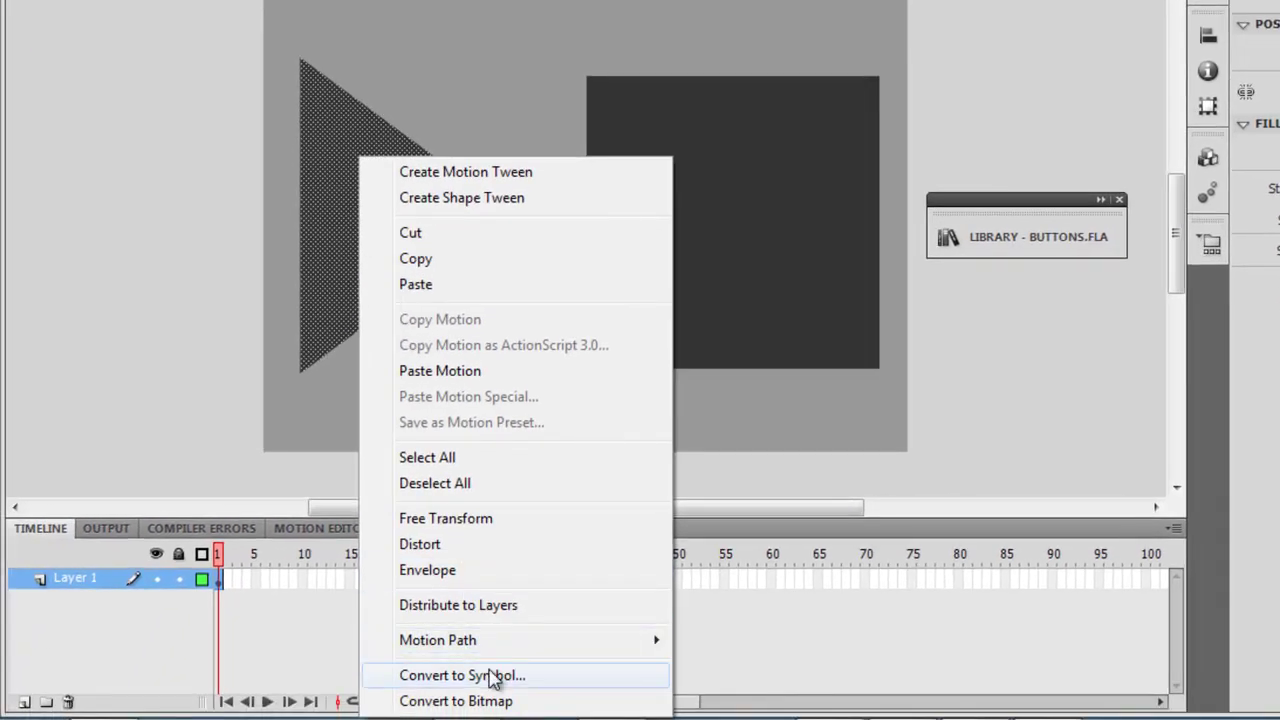
click(493, 676)
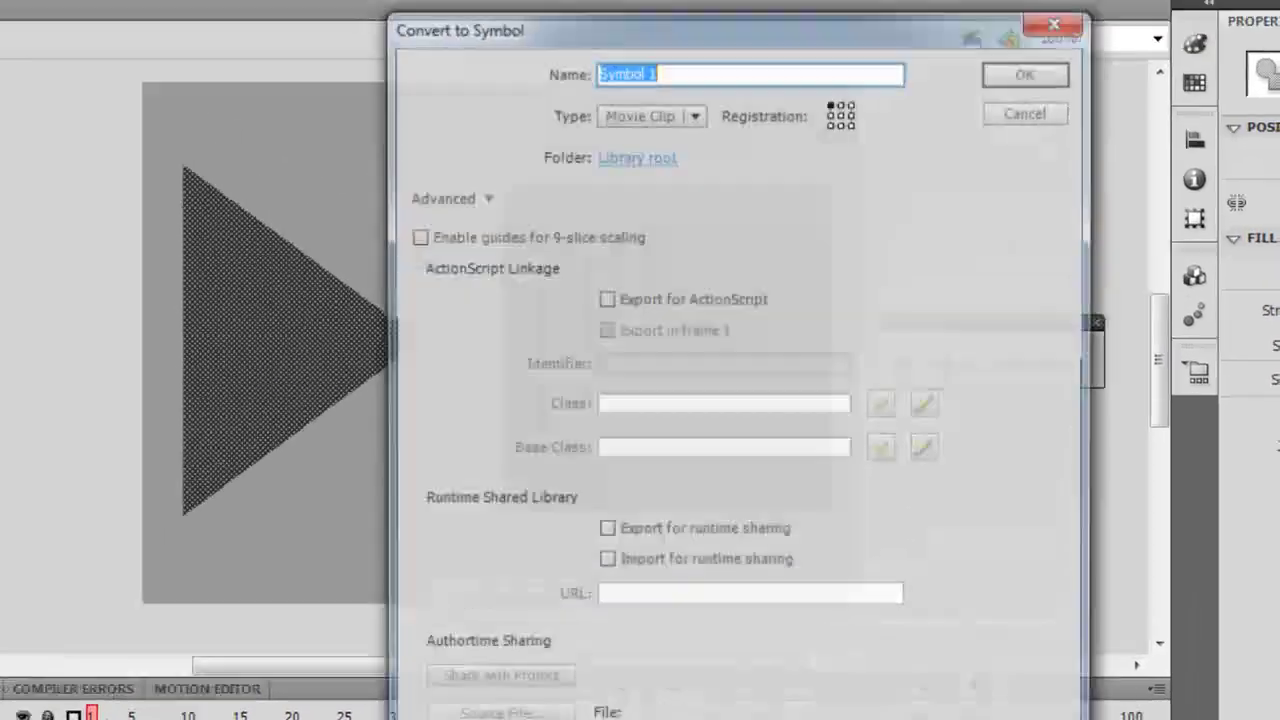
click(600, 174)
click(614, 240)
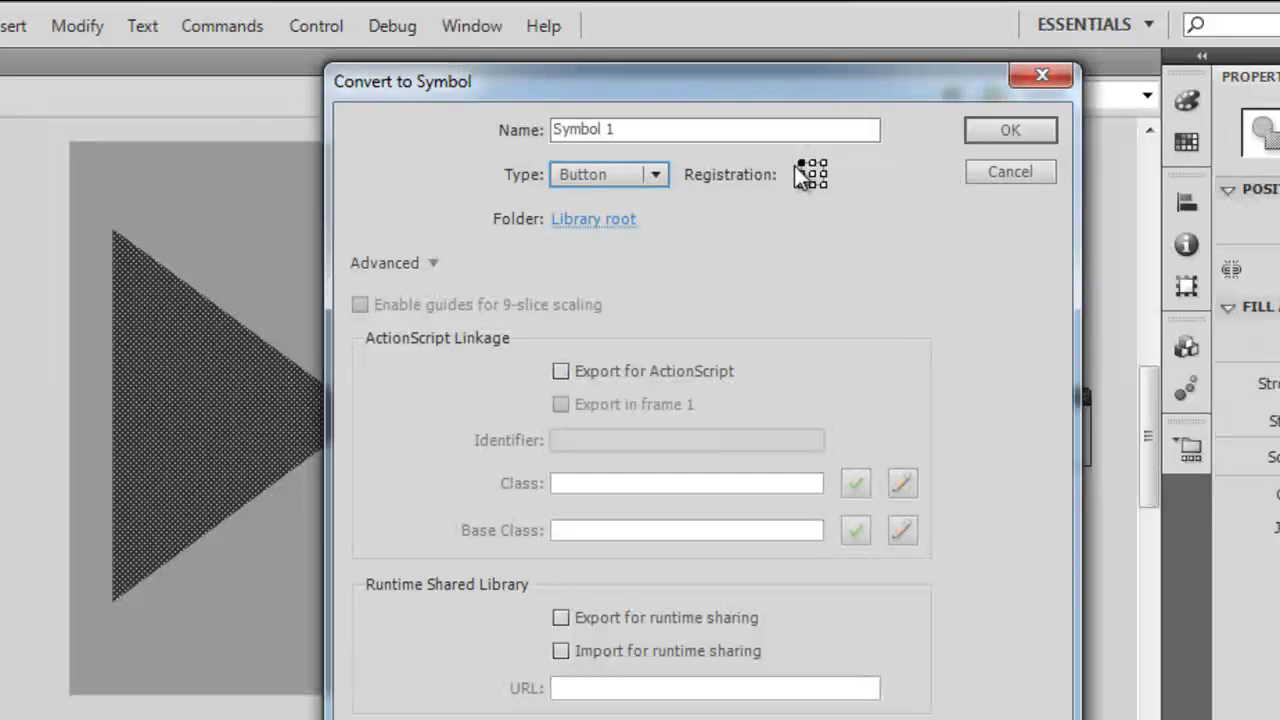
click(982, 132)
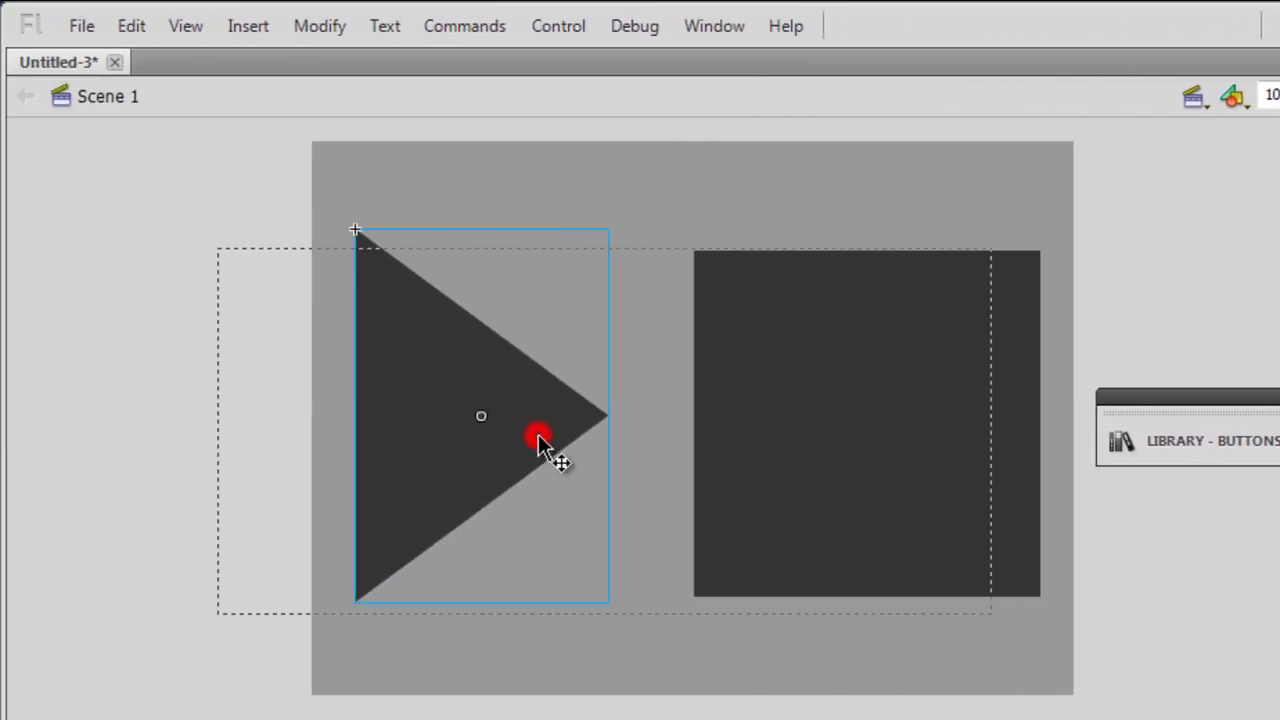
Open the triangle button for editing and convert its Up-state shape to a Movie Clip symbol named Symbol 2
double_click(538, 440)
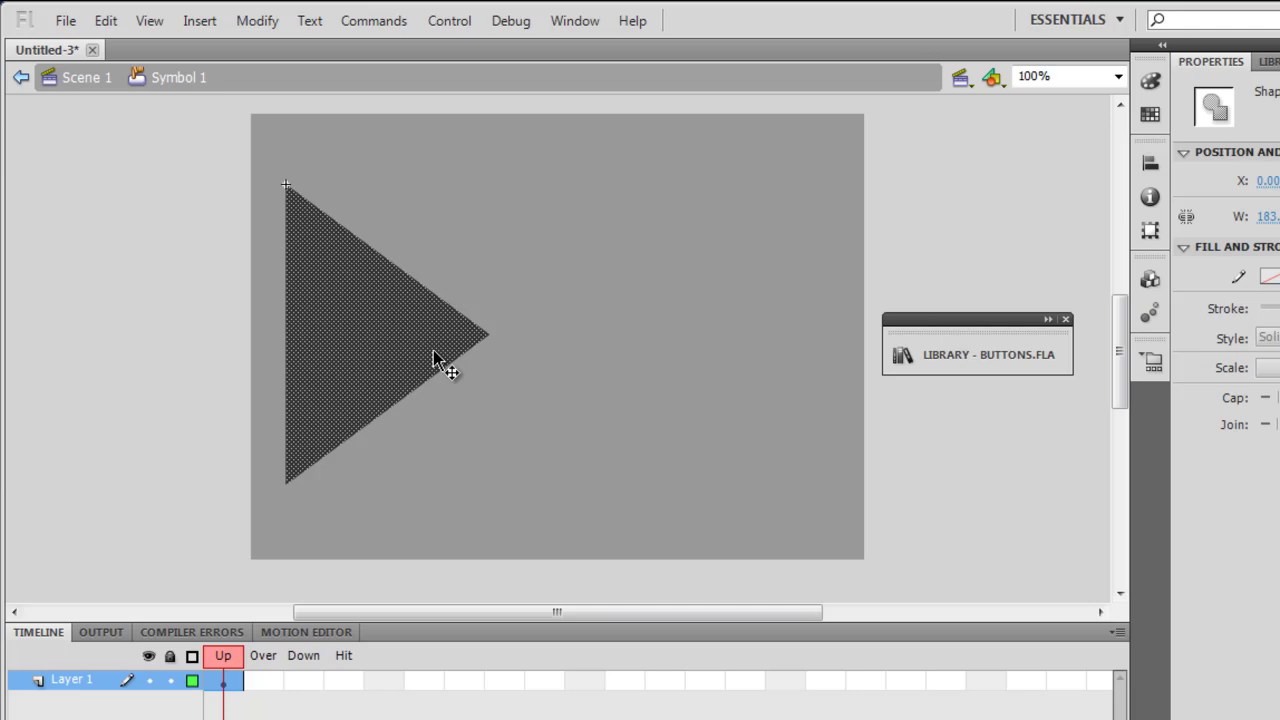
right_click(433, 360)
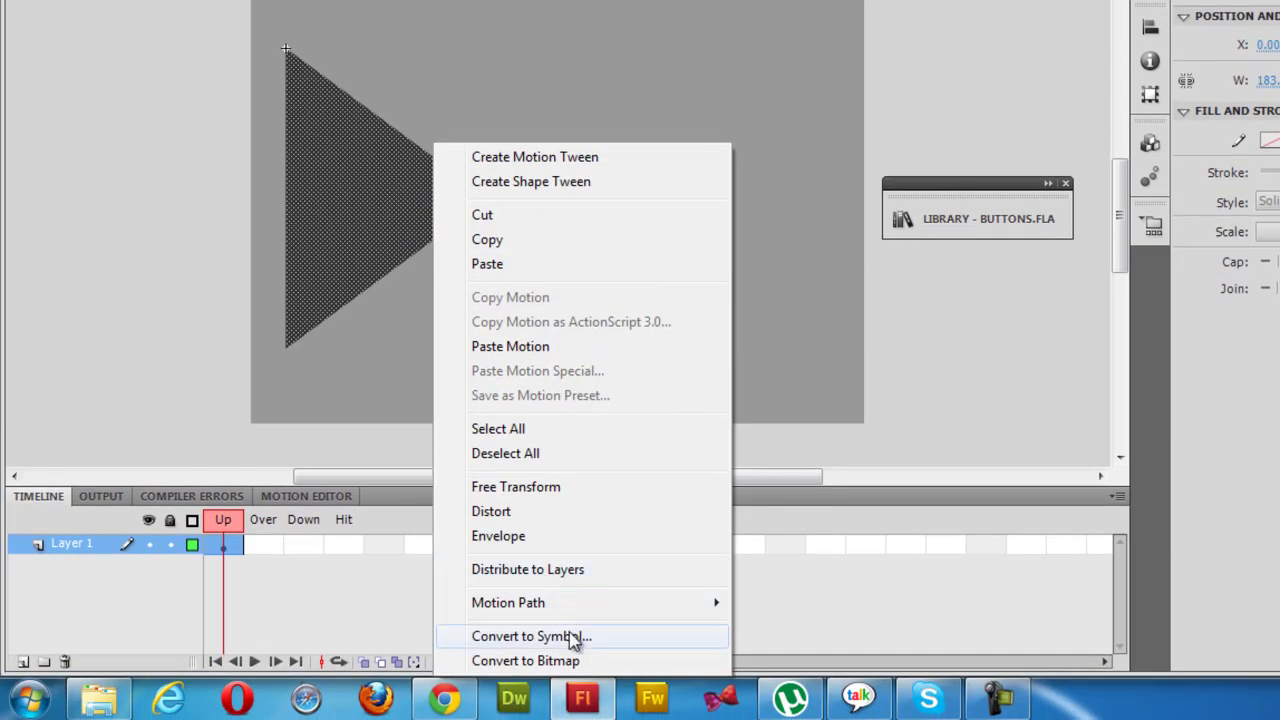
click(572, 641)
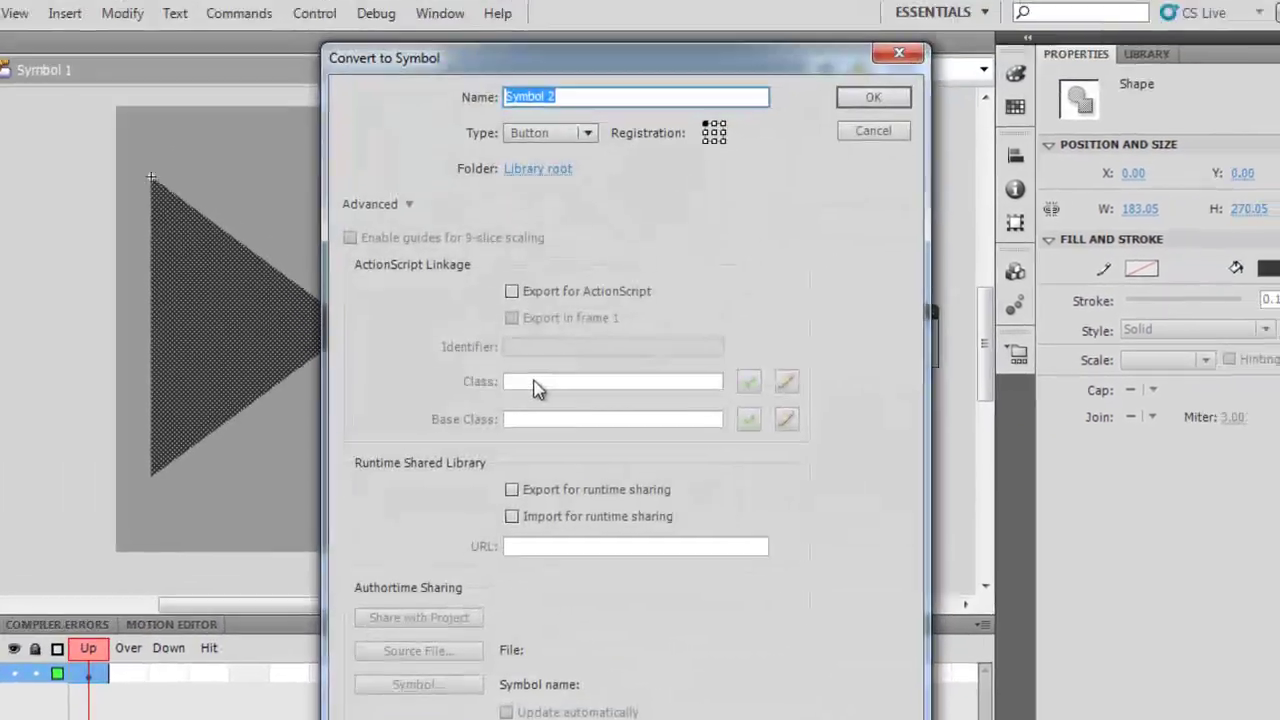
click(579, 140)
click(580, 166)
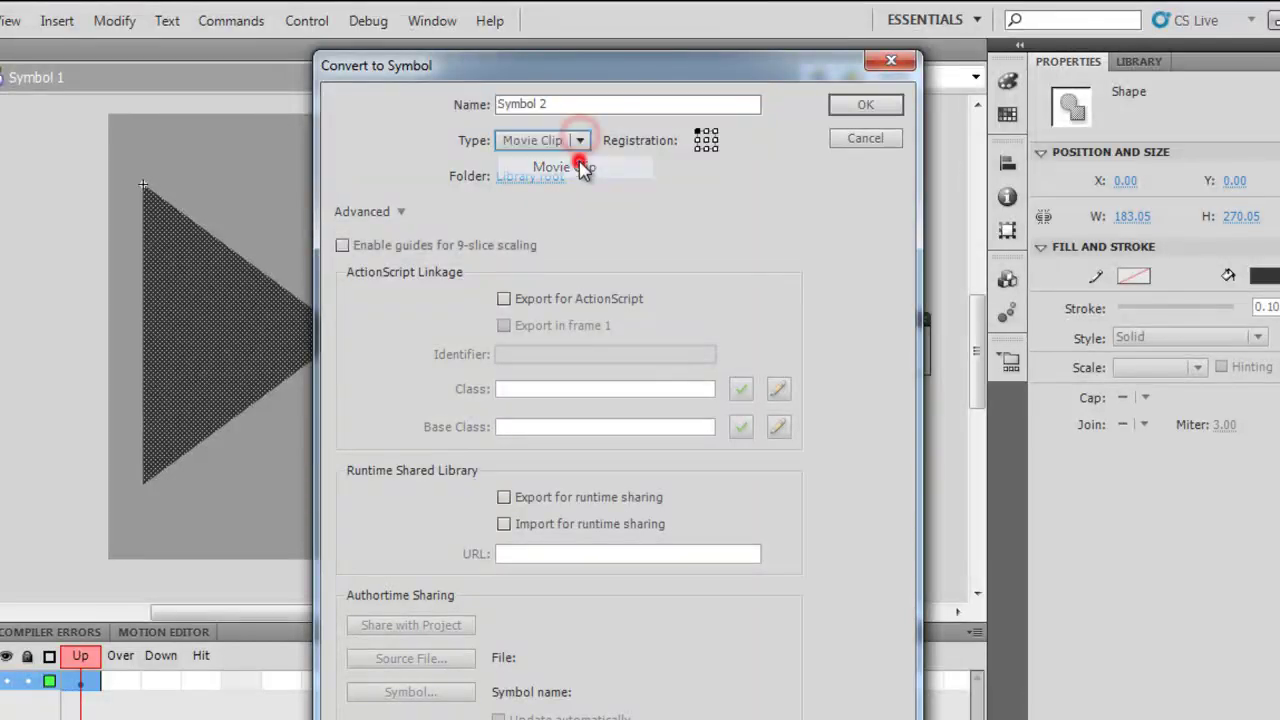
click(858, 108)
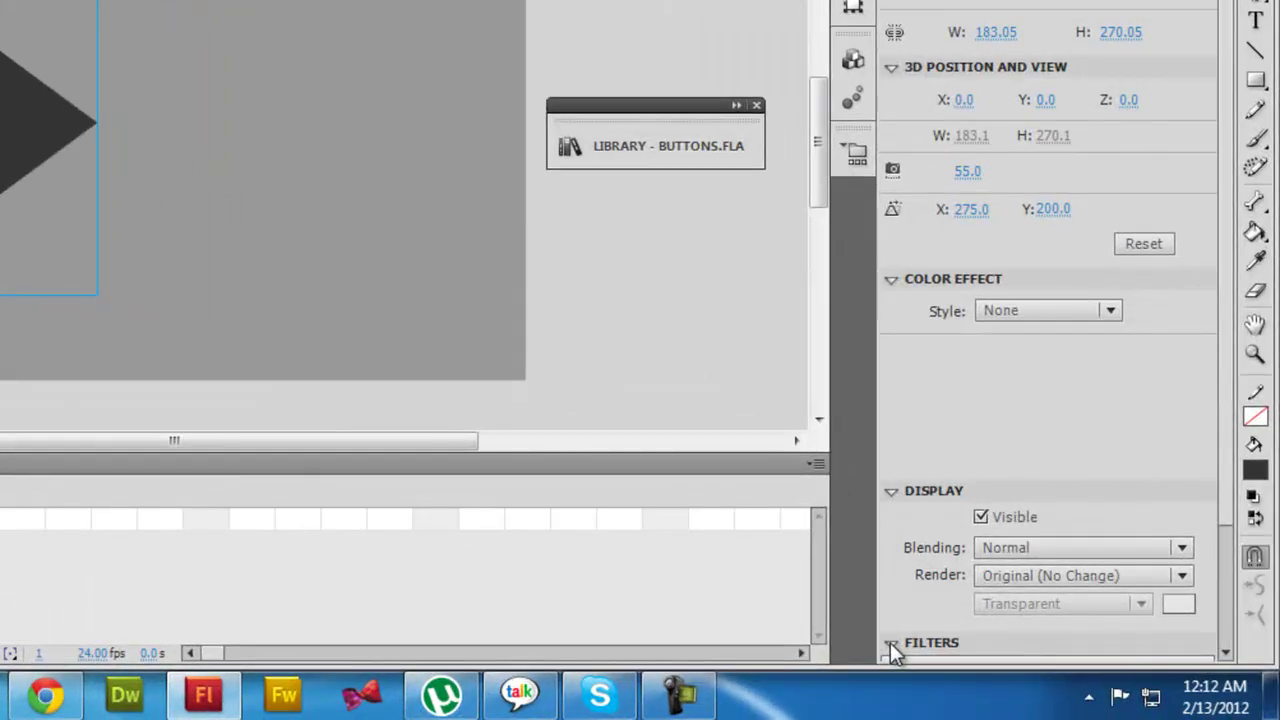
Add a Bevel filter to the Up-state triangle with a dark gray highlight color
click(890, 643)
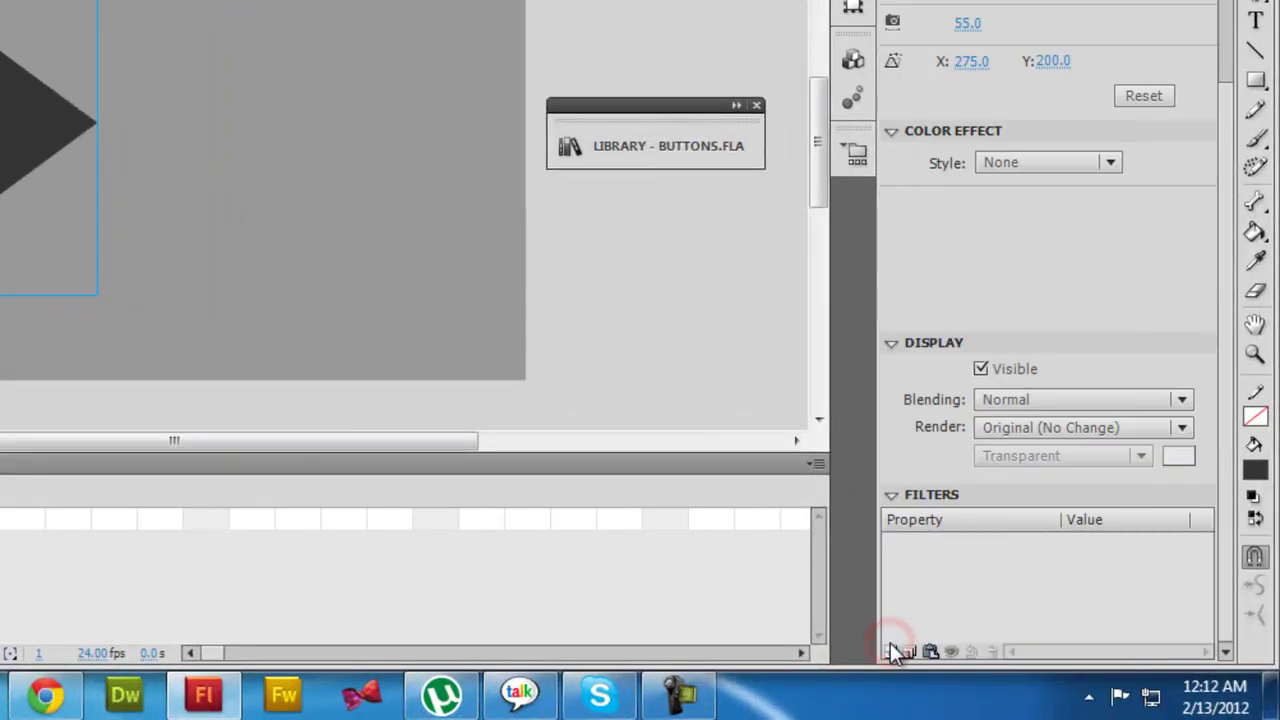
click(891, 652)
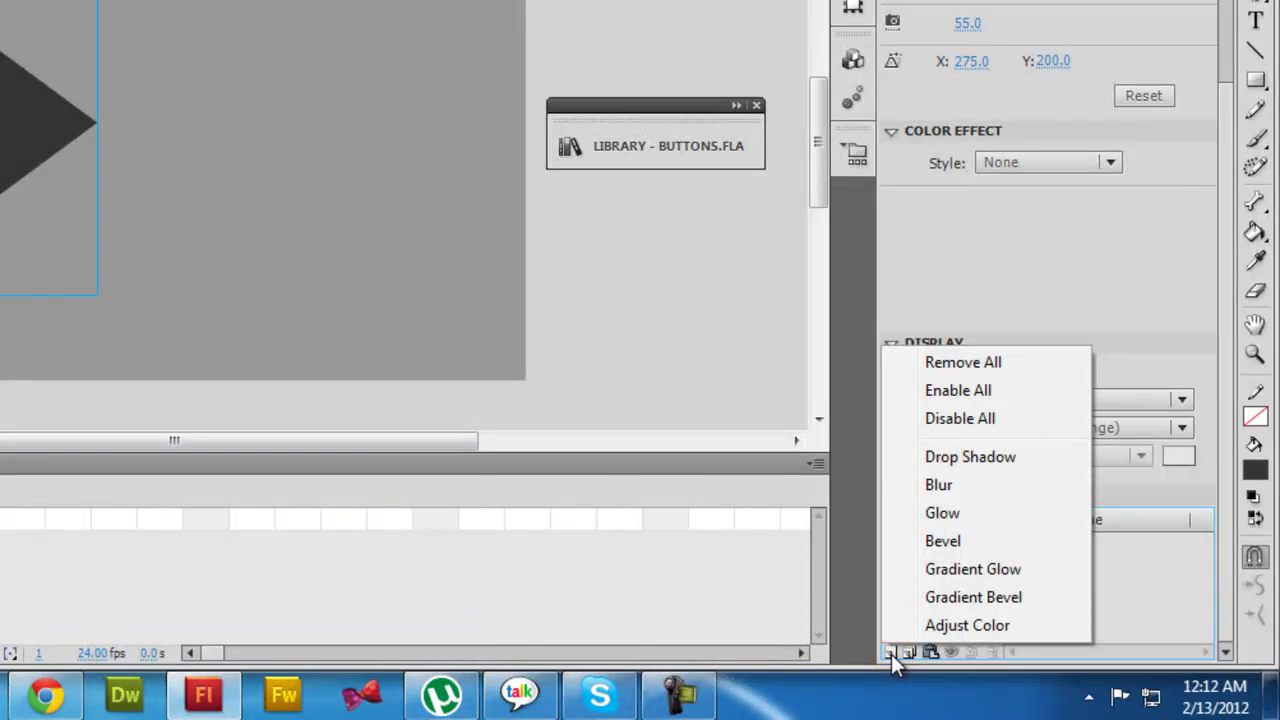
click(950, 539)
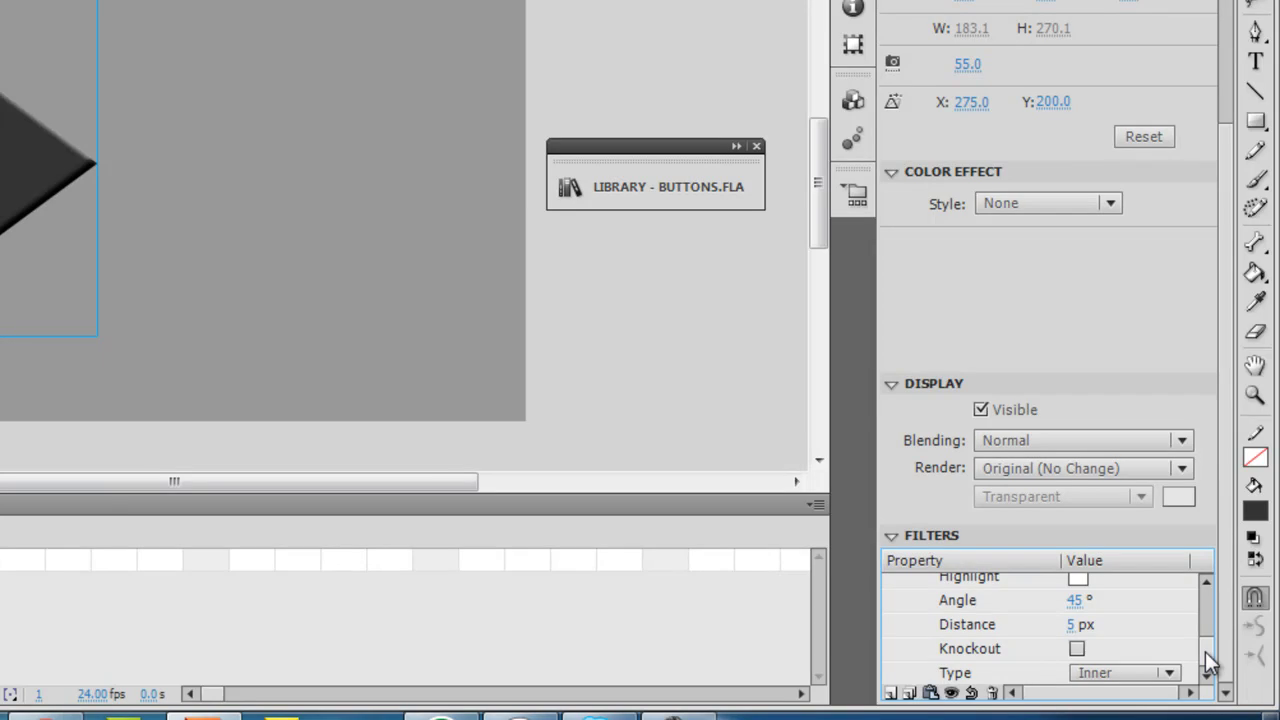
drag(1205, 651, 1204, 638)
click(1078, 625)
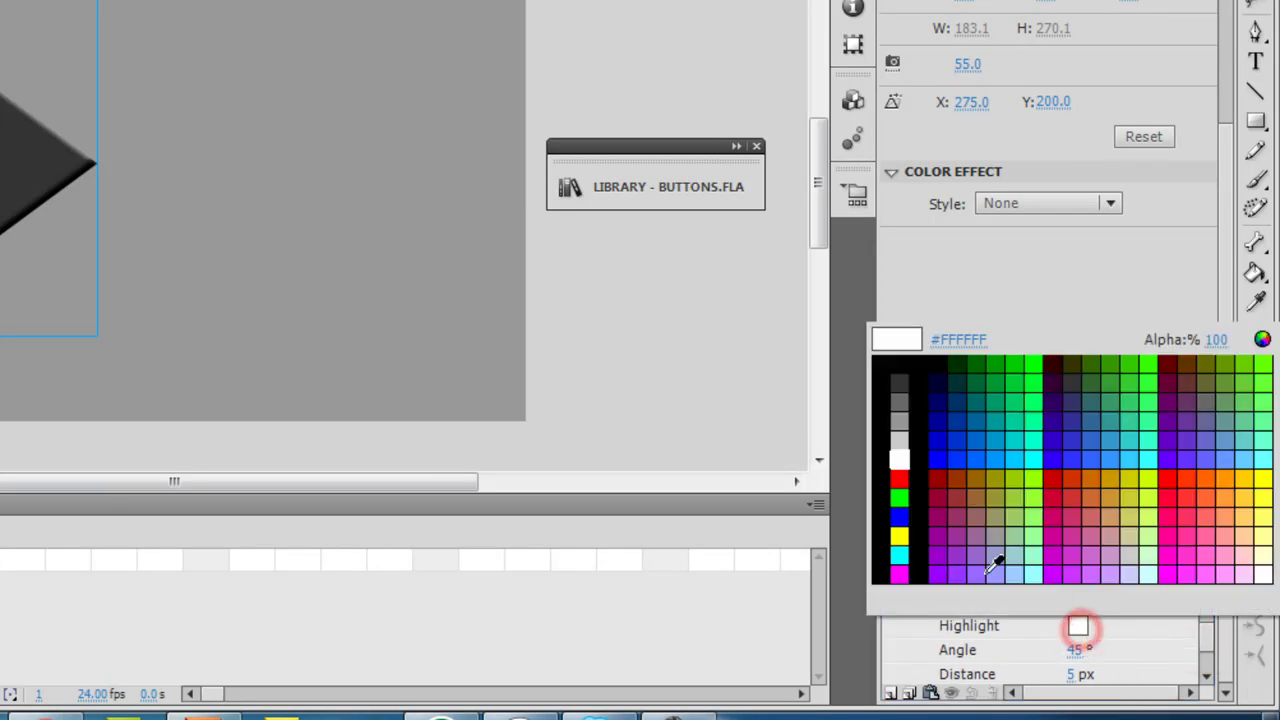
click(906, 402)
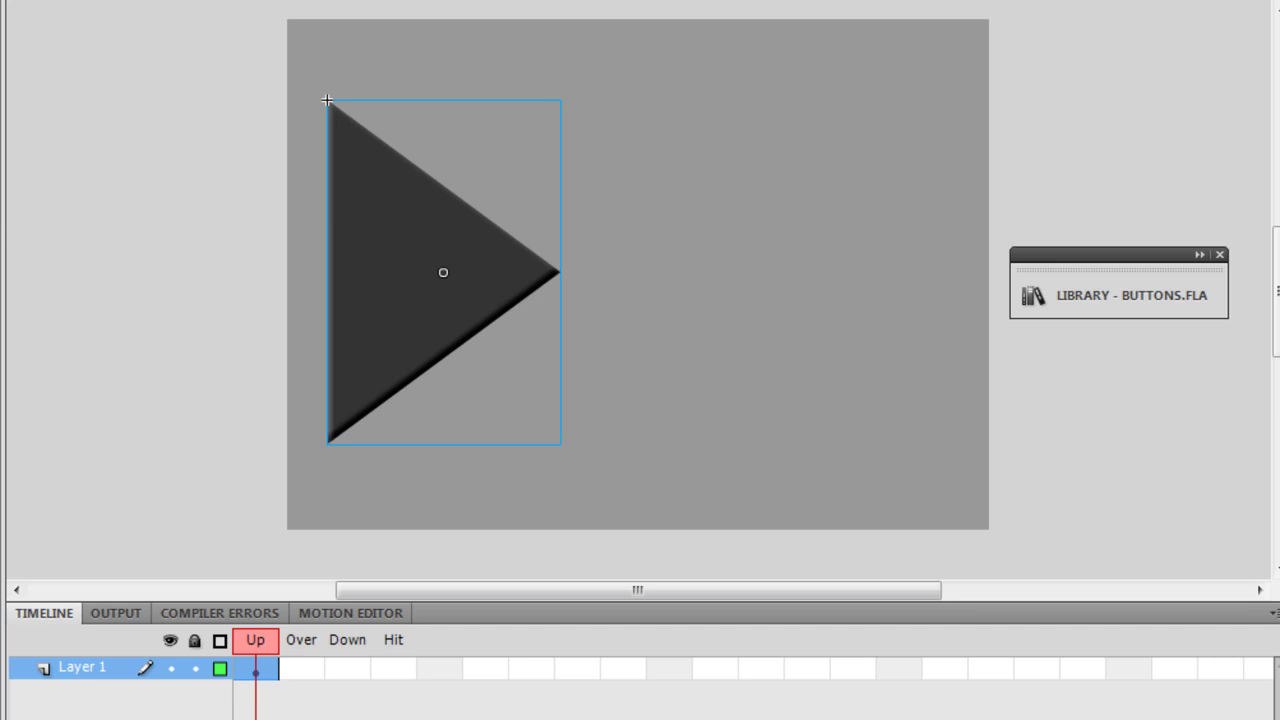
Insert a keyframe at the button's Down state and set the triangle's bevel distance there to 2 px
click(362, 670)
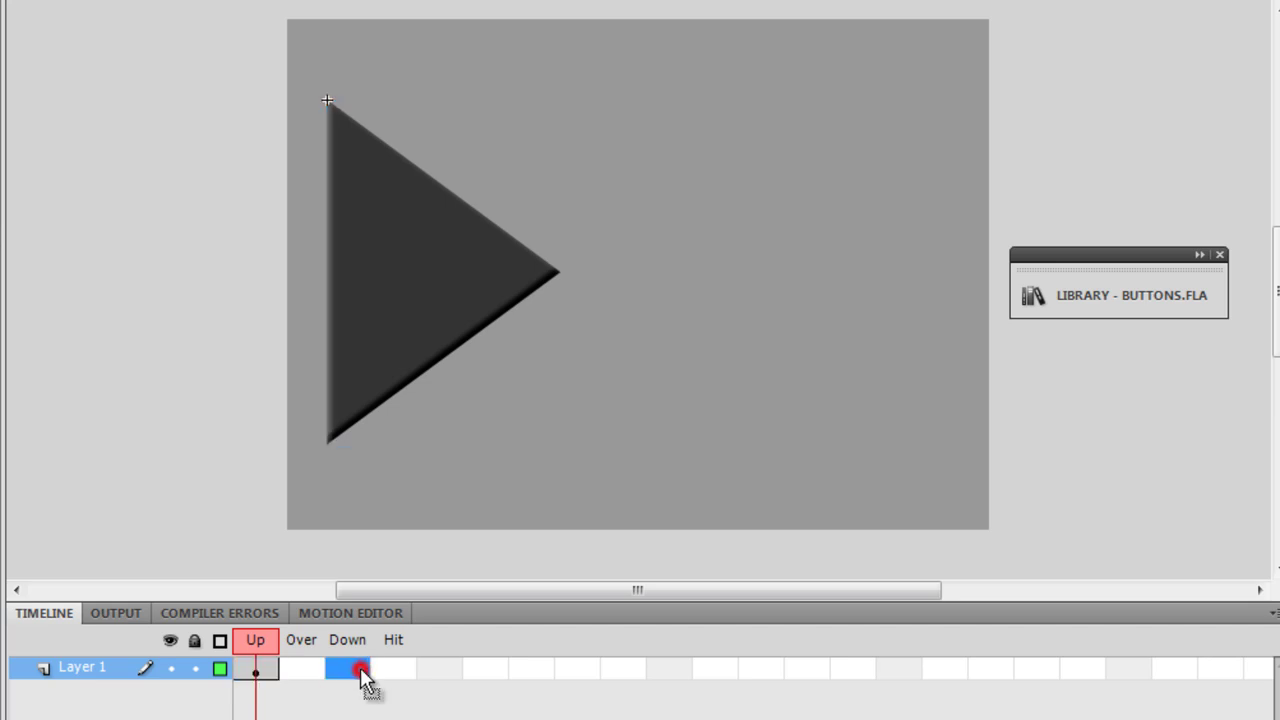
key(F6)
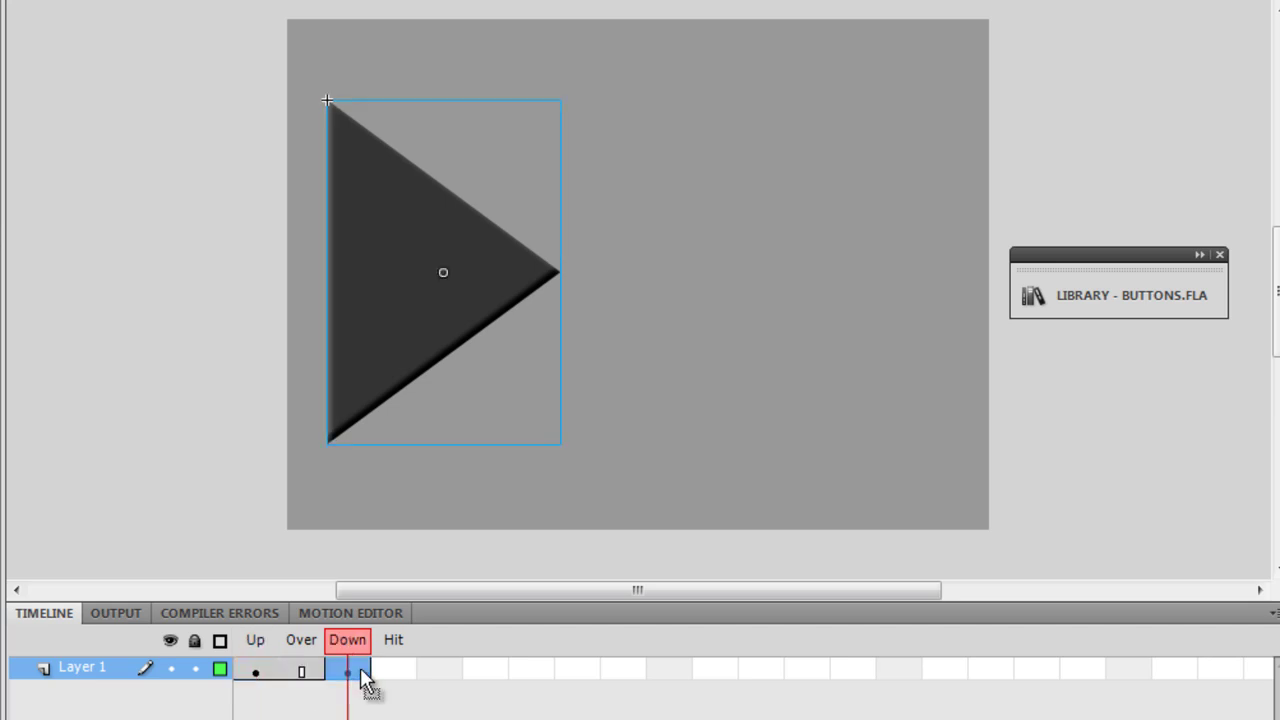
click(386, 352)
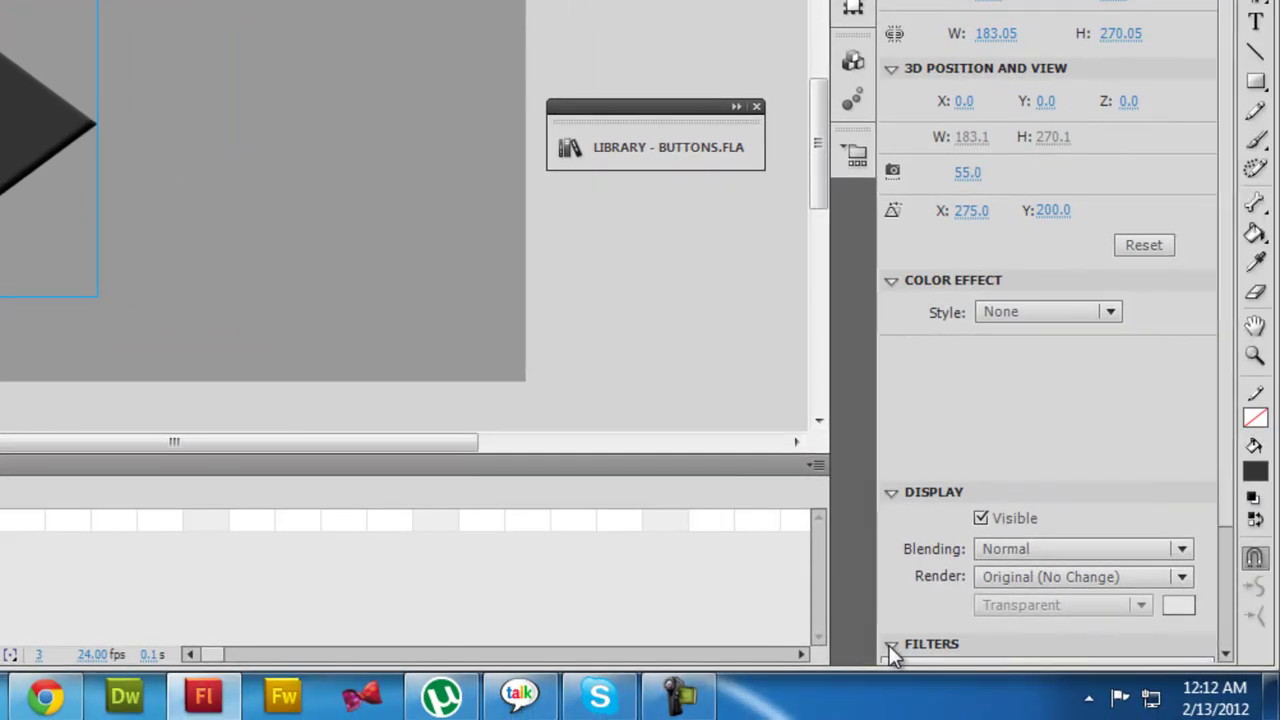
click(889, 645)
click(889, 645)
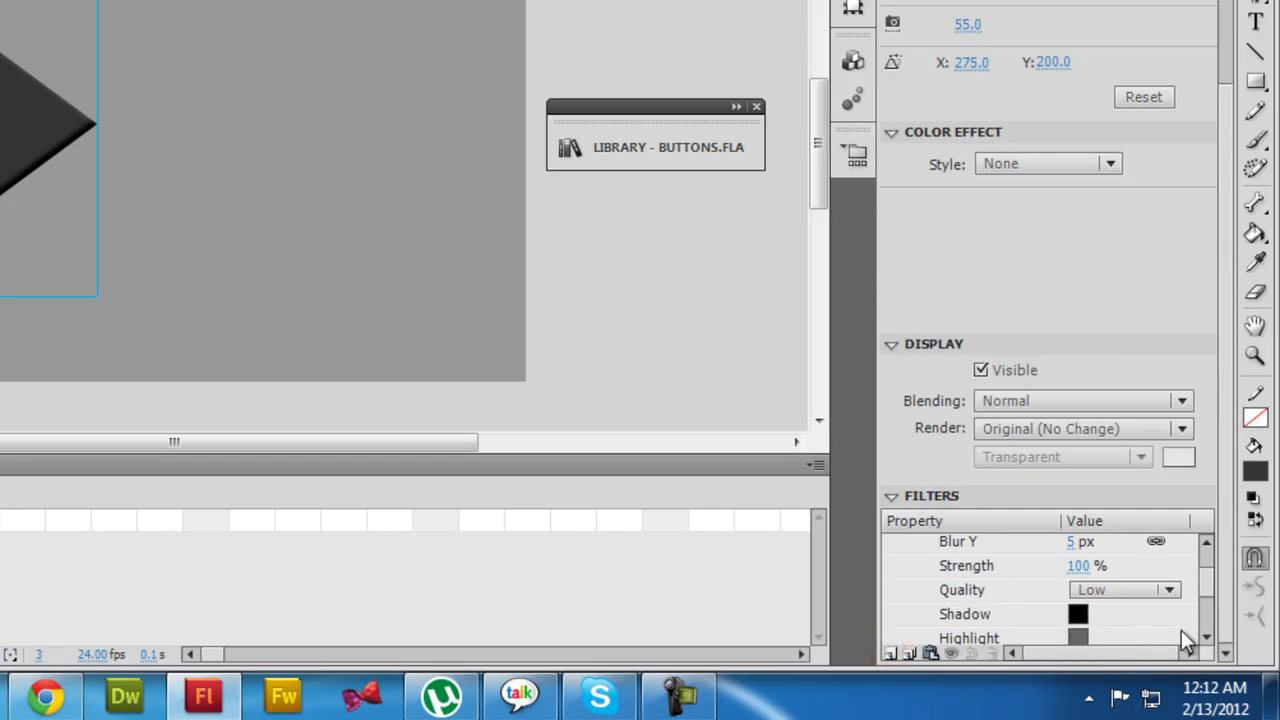
drag(1210, 586, 1204, 608)
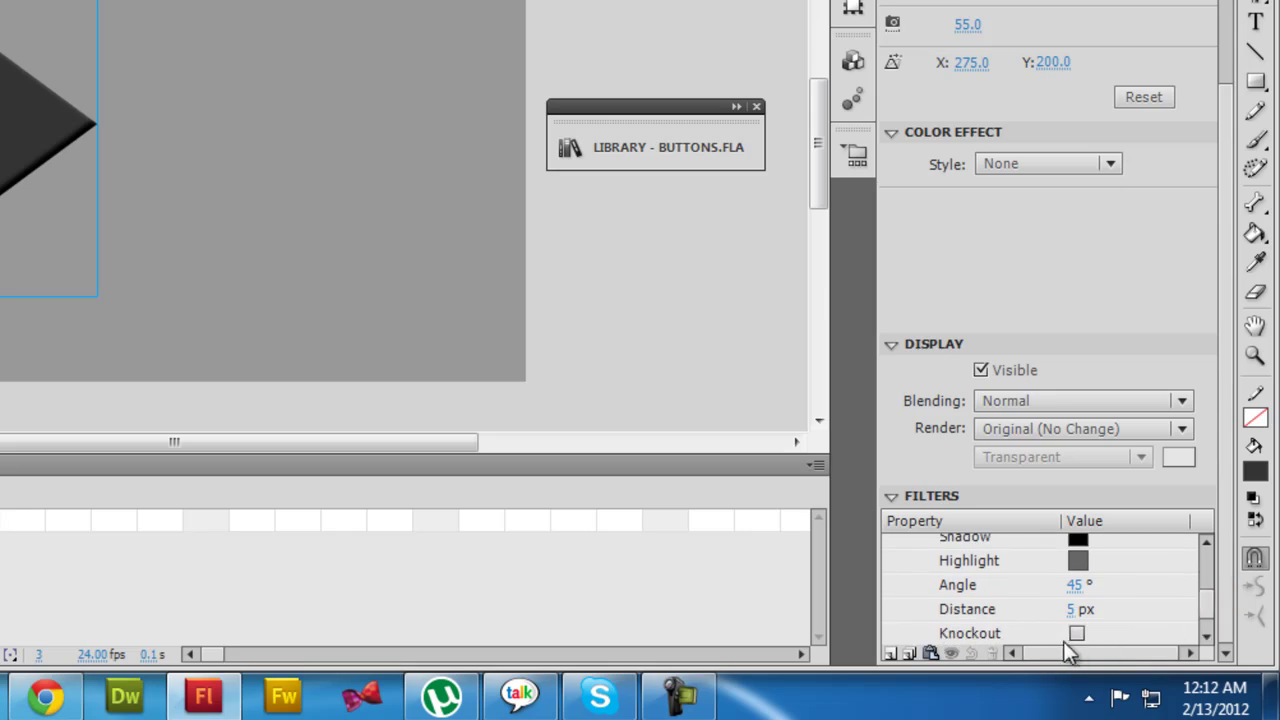
click(1072, 609)
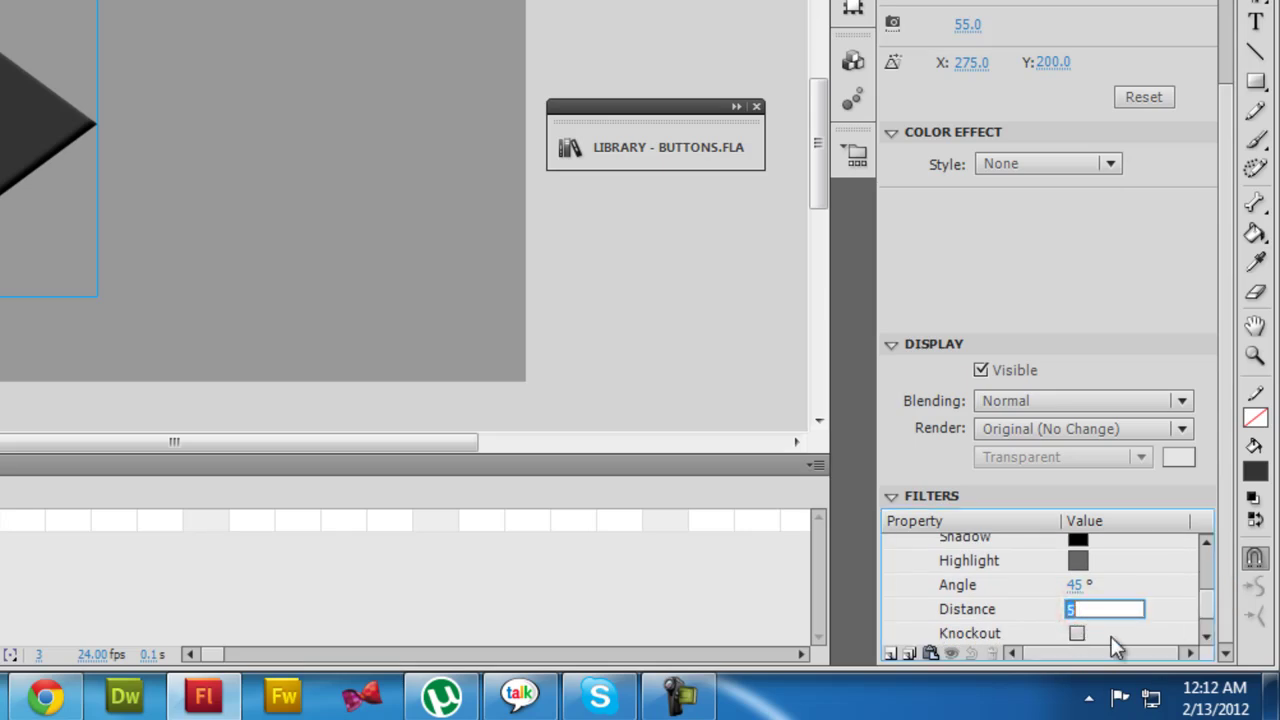
text(2)
key(Return)
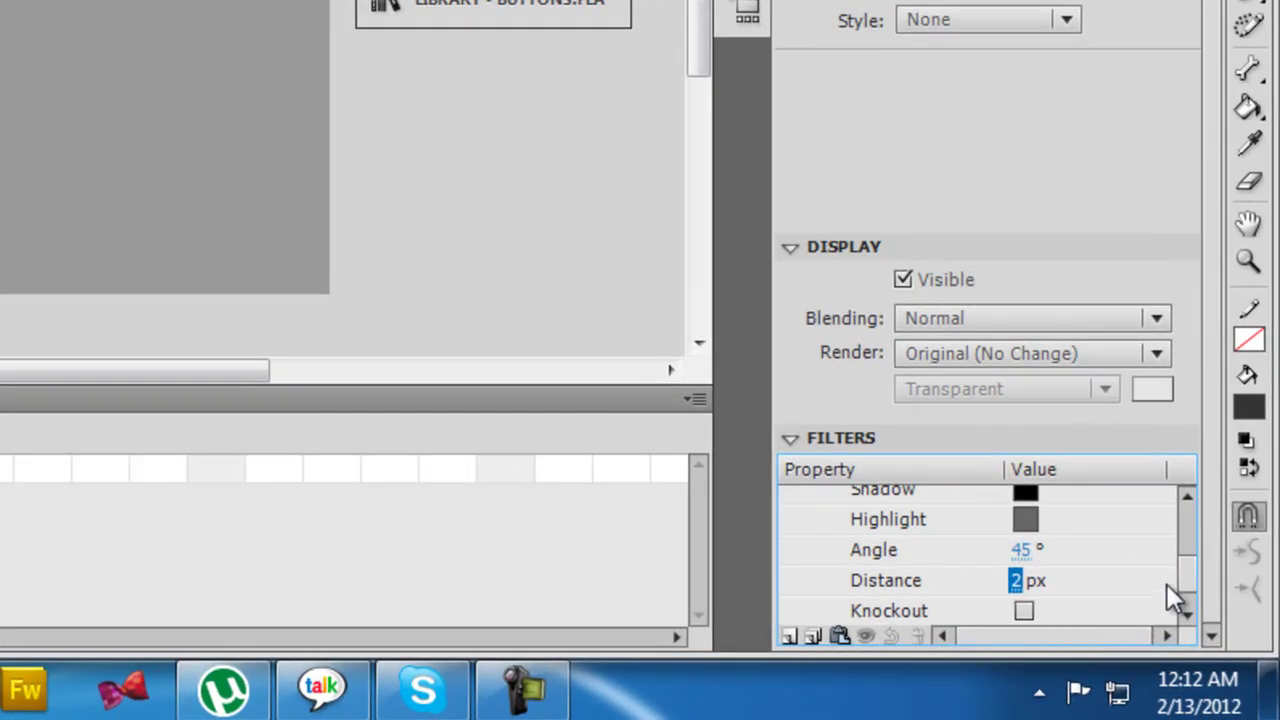
Add a bright green Glow filter to the Down-state triangle and set its horizontal and vertical blur to 36 px
click(790, 637)
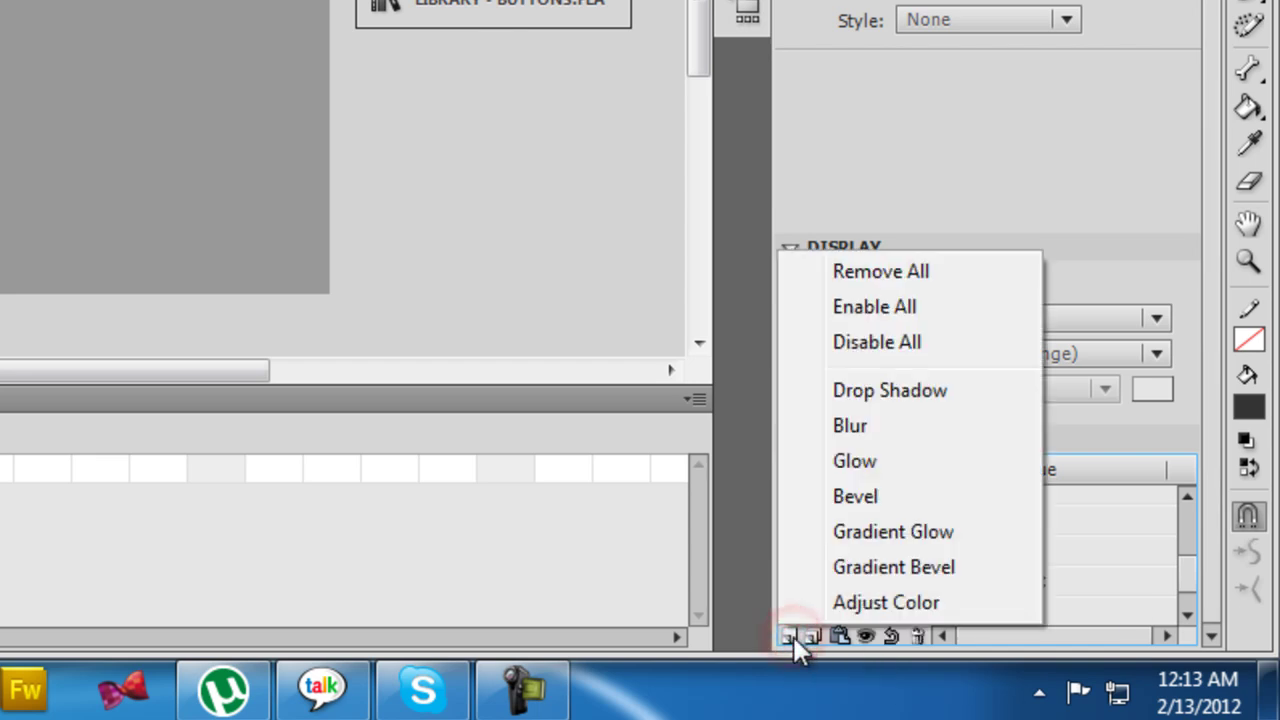
click(885, 463)
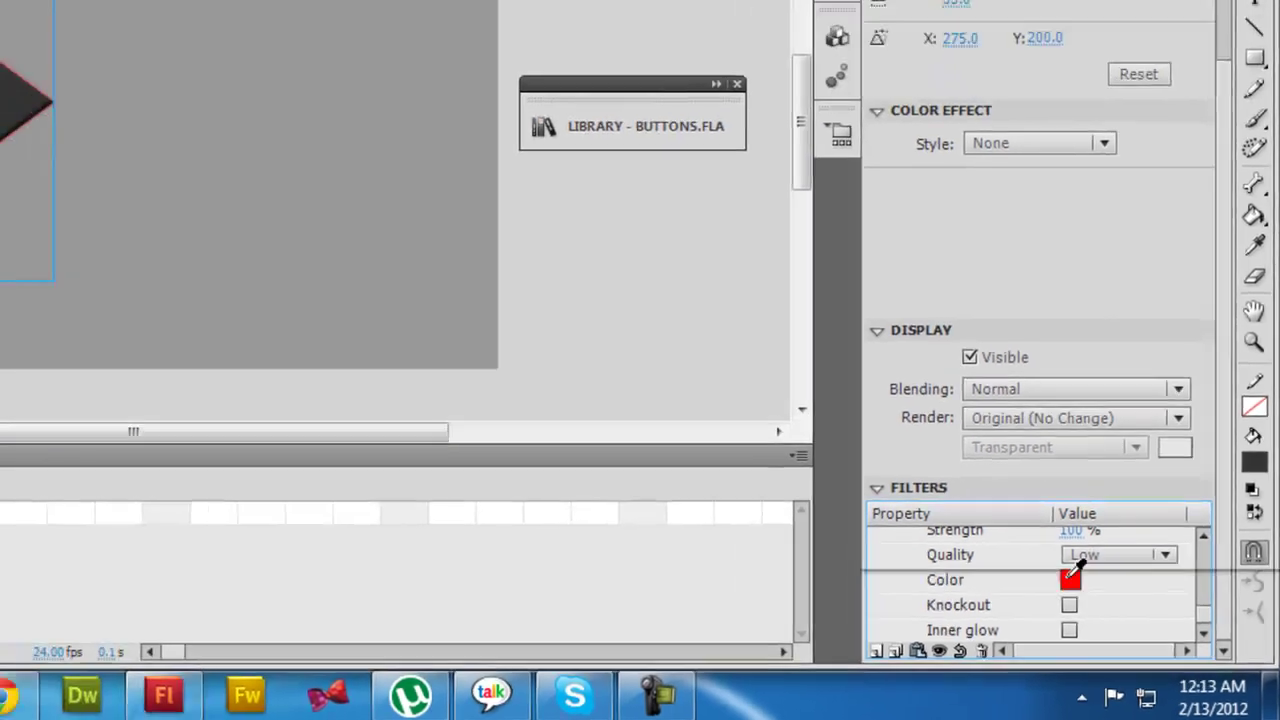
click(1027, 547)
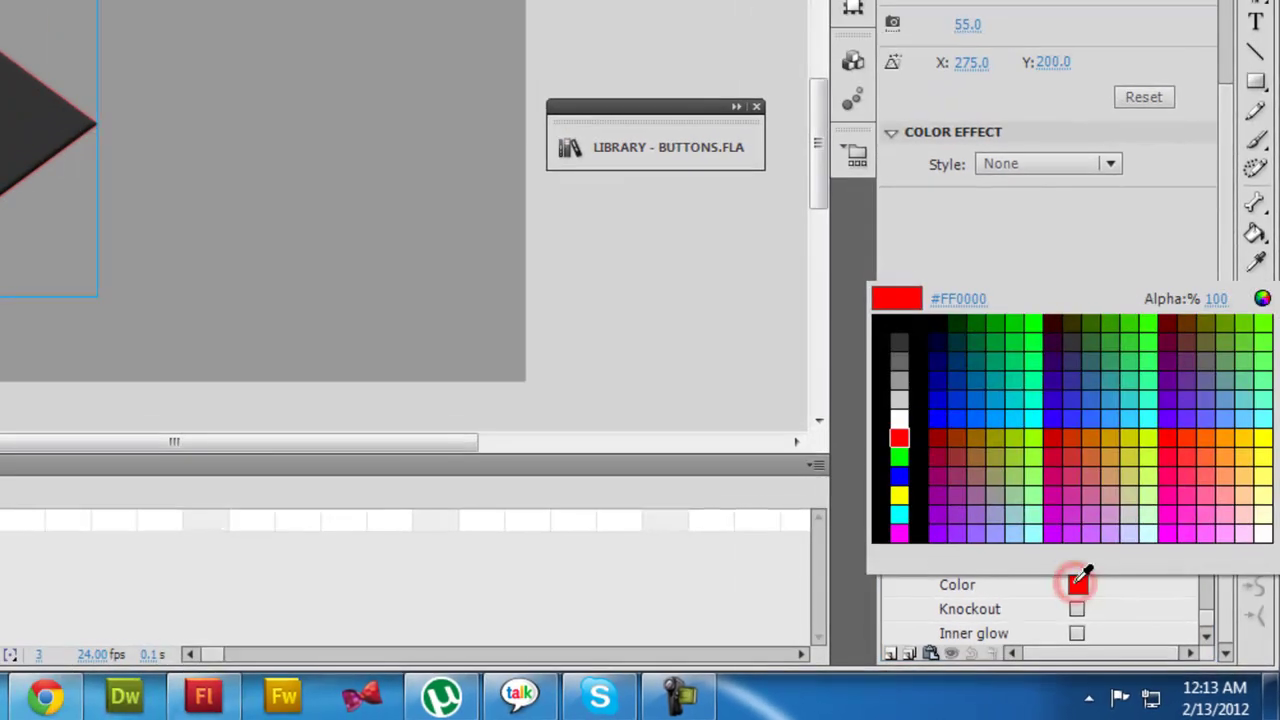
click(1038, 434)
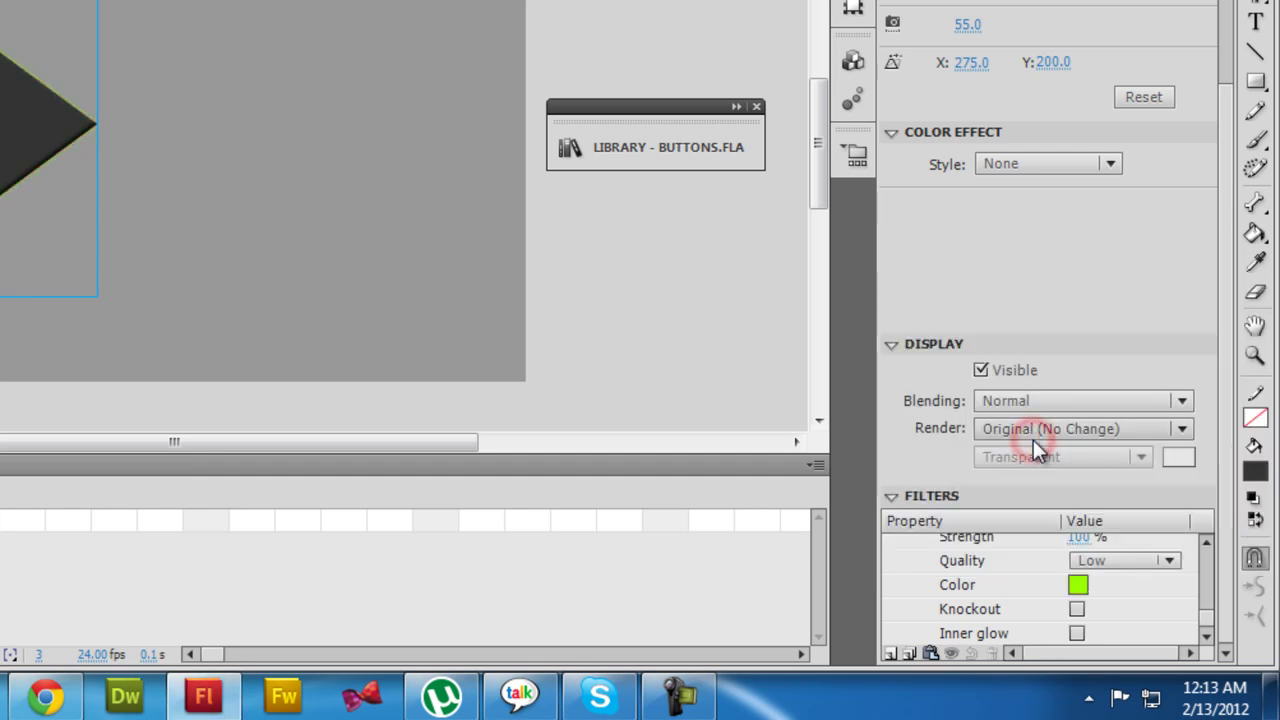
drag(1213, 614, 1204, 603)
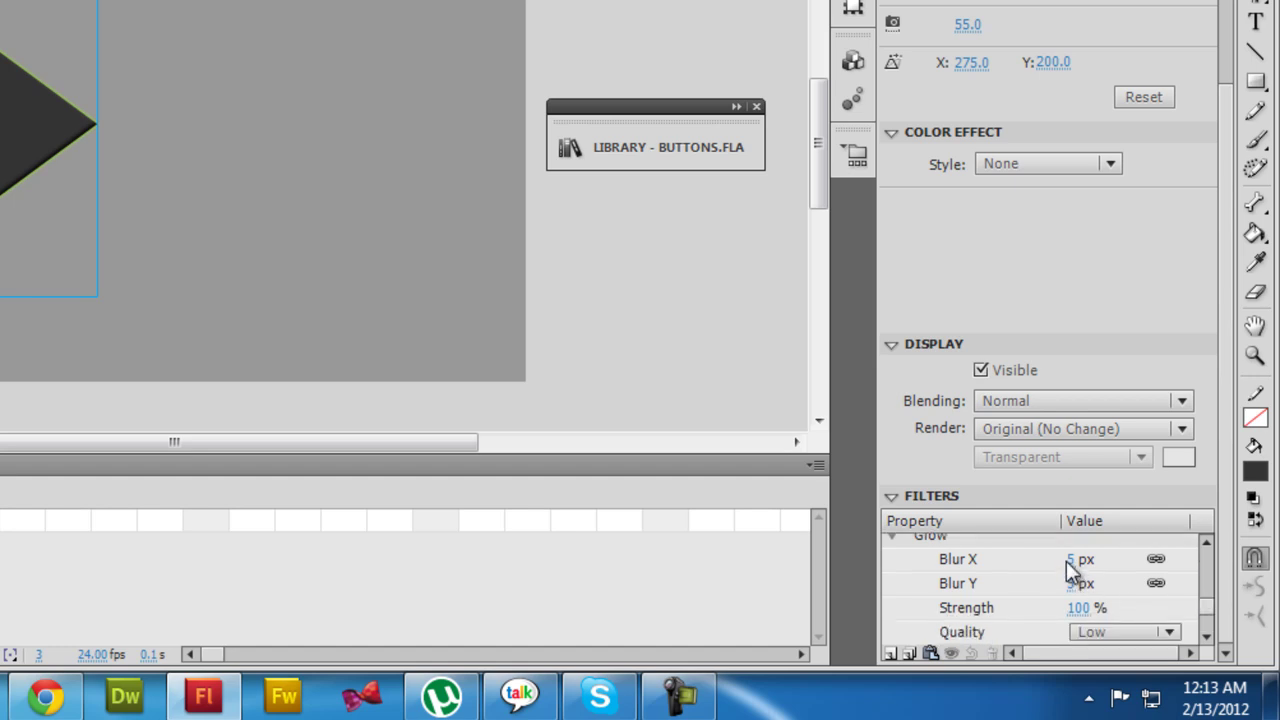
drag(1076, 559, 1115, 560)
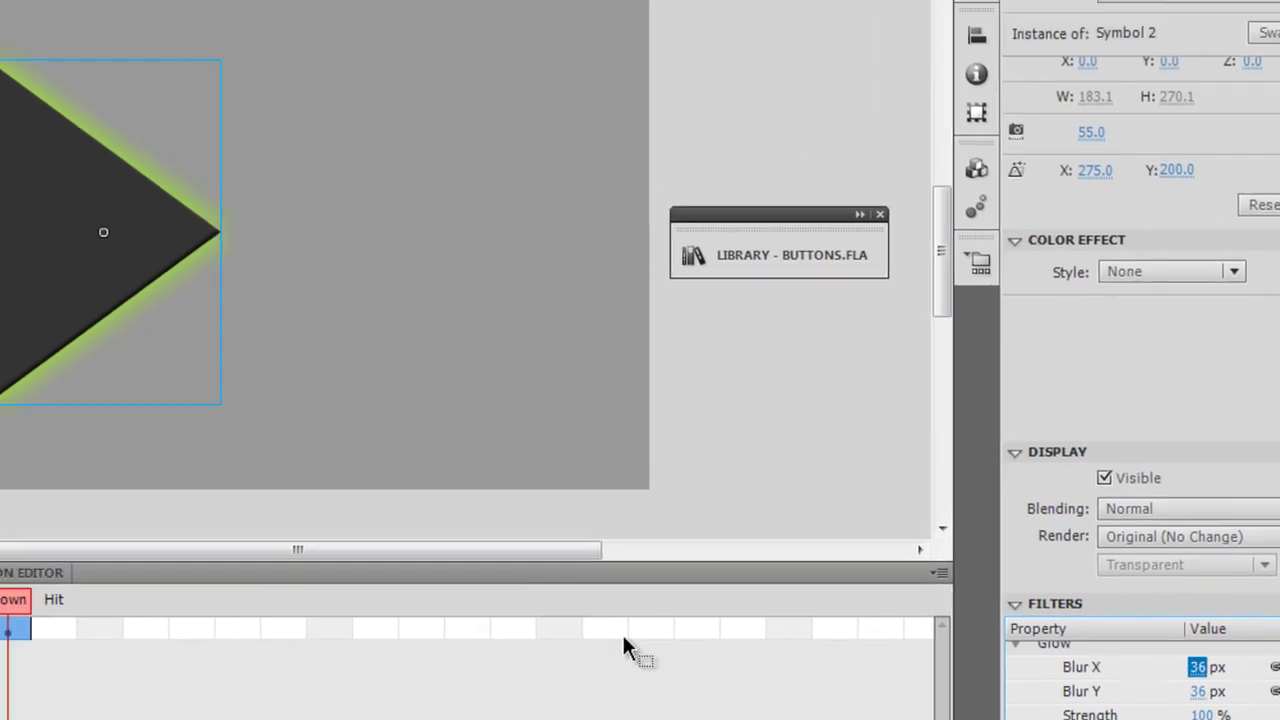
click(186, 277)
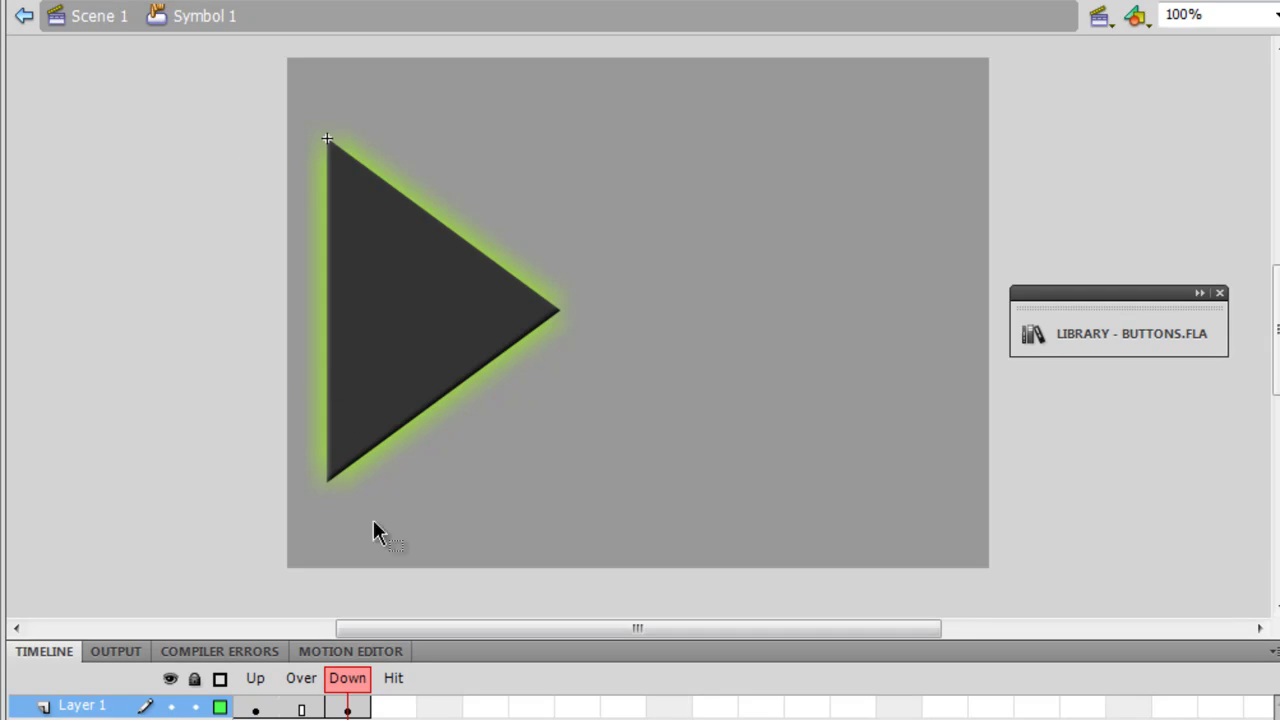
Return to Scene 1 and test the movie, activating the triangle button repeatedly to check its Down state
click(24, 16)
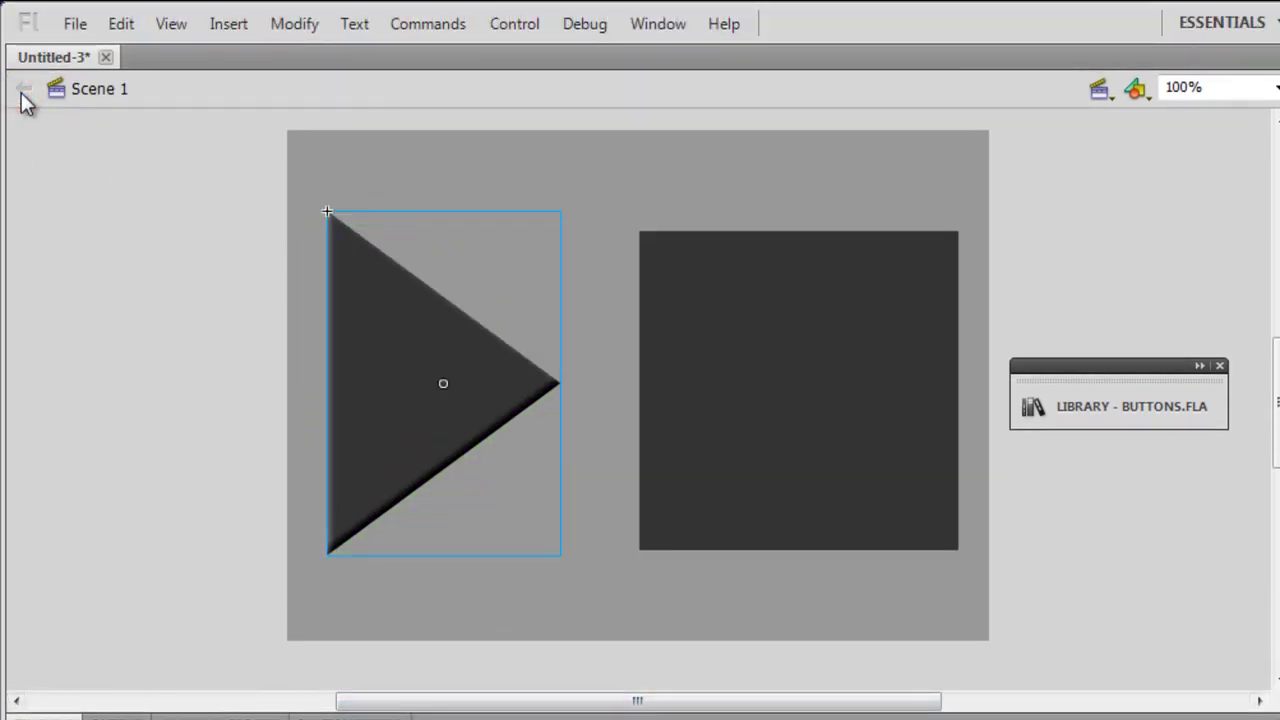
key(ctrl+Return)
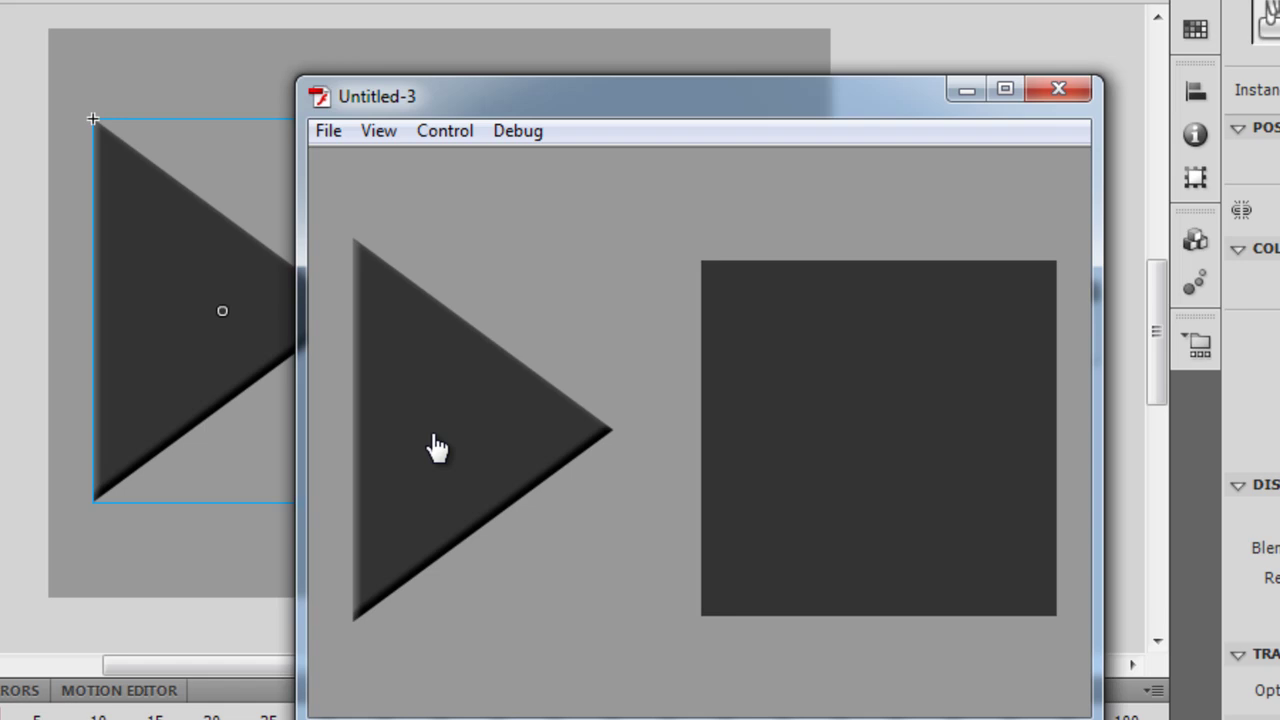
click(437, 446)
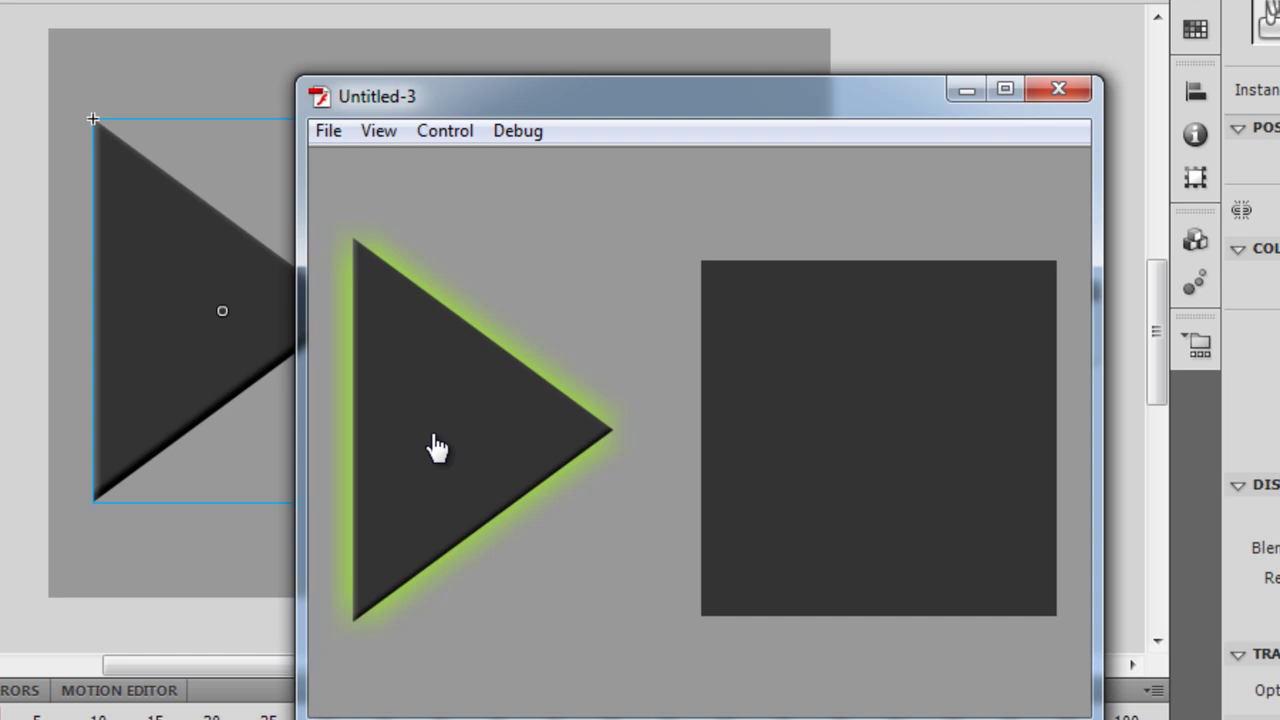
click(437, 446)
click(437, 446)
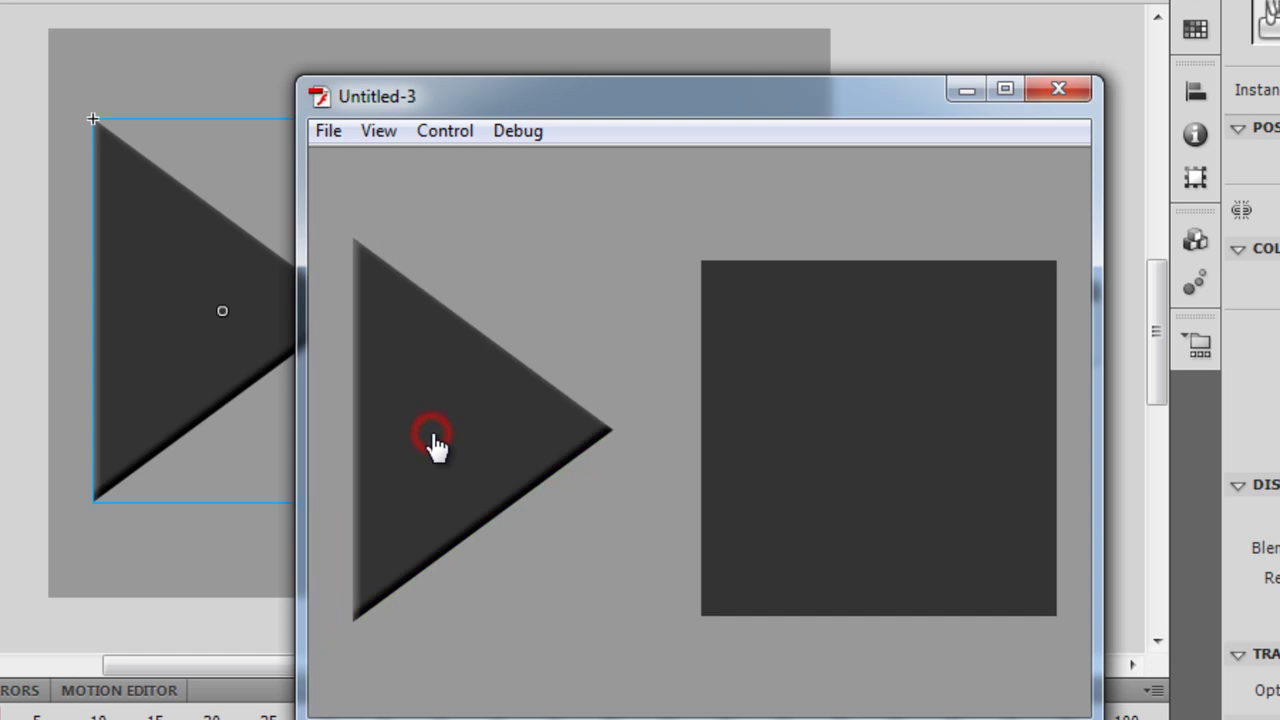
click(437, 446)
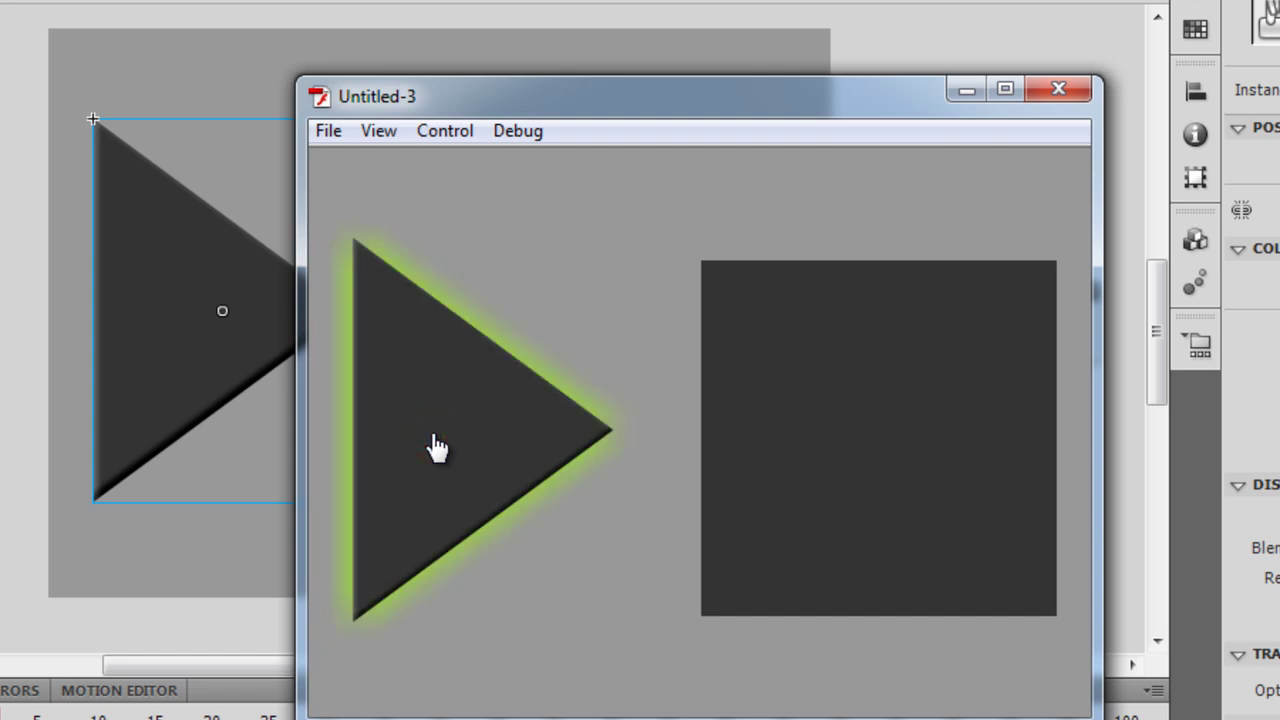
click(437, 446)
click(437, 446)
click(437, 446)
click(437, 446)
click(437, 446)
click(437, 446)
click(437, 446)
click(437, 446)
click(437, 446)
click(437, 446)
click(437, 446)
click(437, 446)
click(437, 446)
click(437, 446)
click(437, 446)
click(437, 446)
click(437, 446)
click(437, 446)
click(437, 446)
click(437, 446)
click(437, 446)
click(437, 446)
click(437, 446)
click(437, 446)
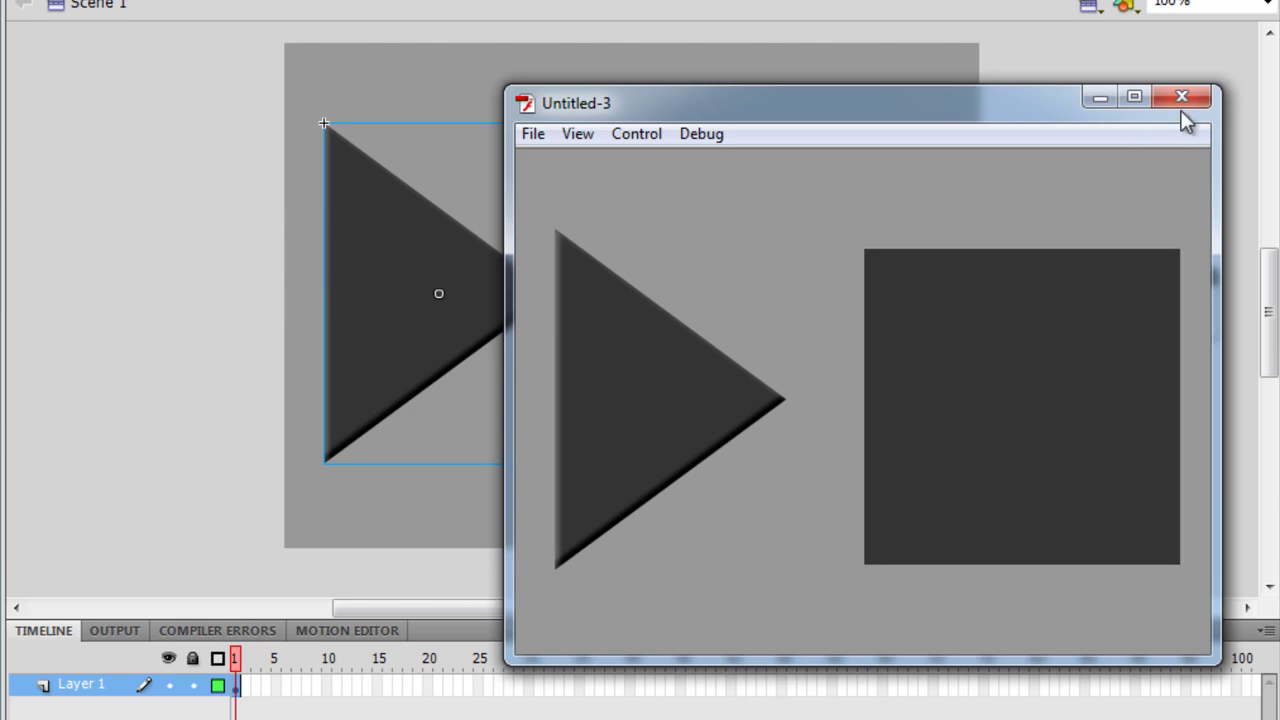
Close the test movie and import soothing_music.mp3 from the desktop into the document's library
click(1182, 97)
click(593, 384)
click(432, 303)
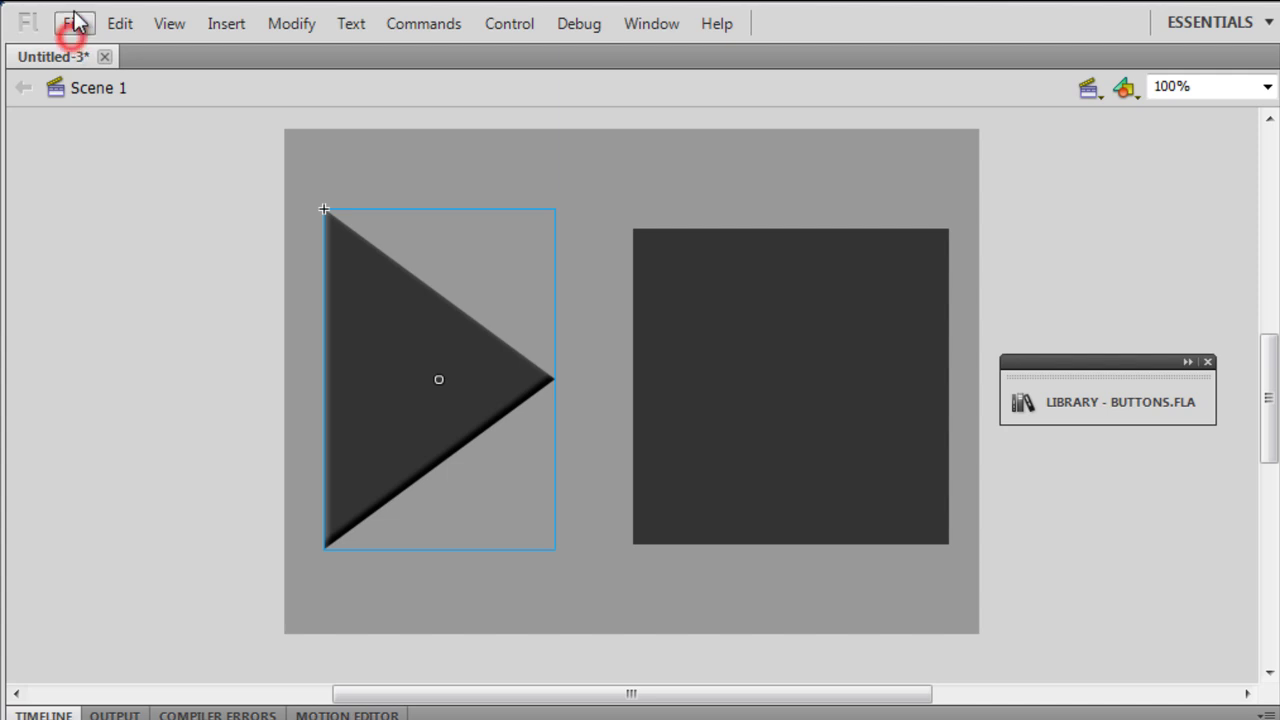
click(74, 23)
click(163, 402)
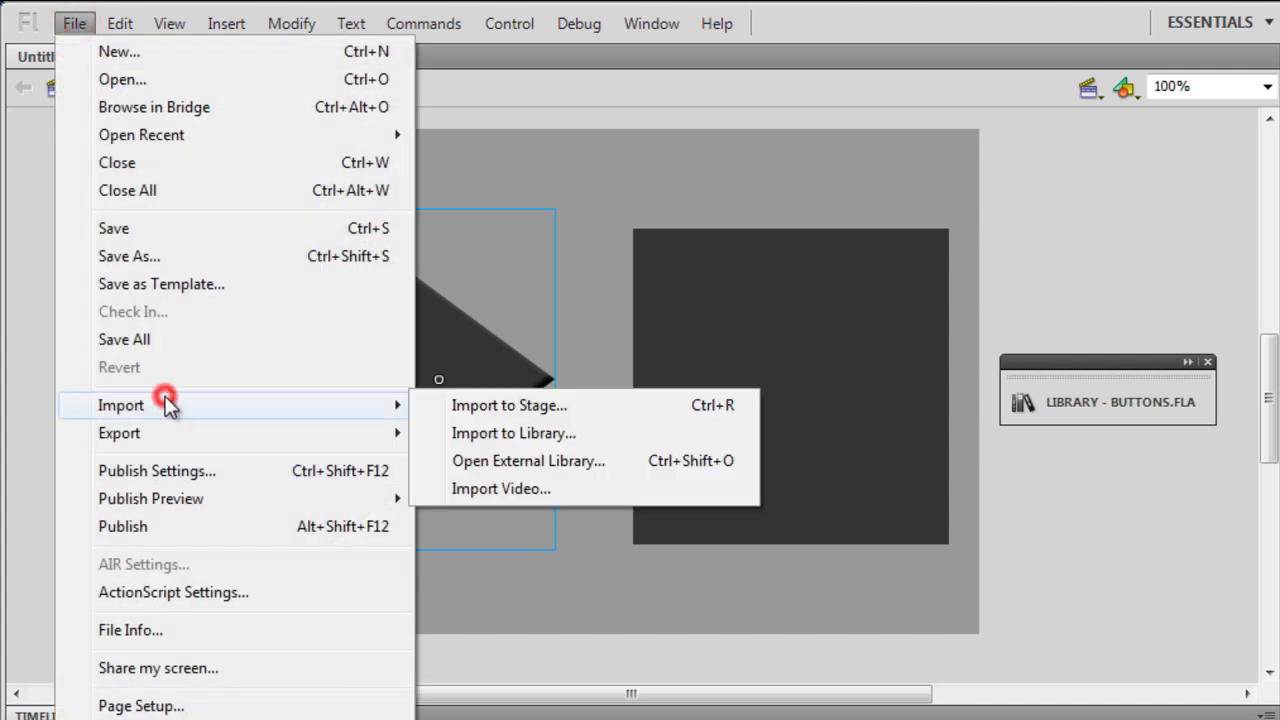
click(557, 433)
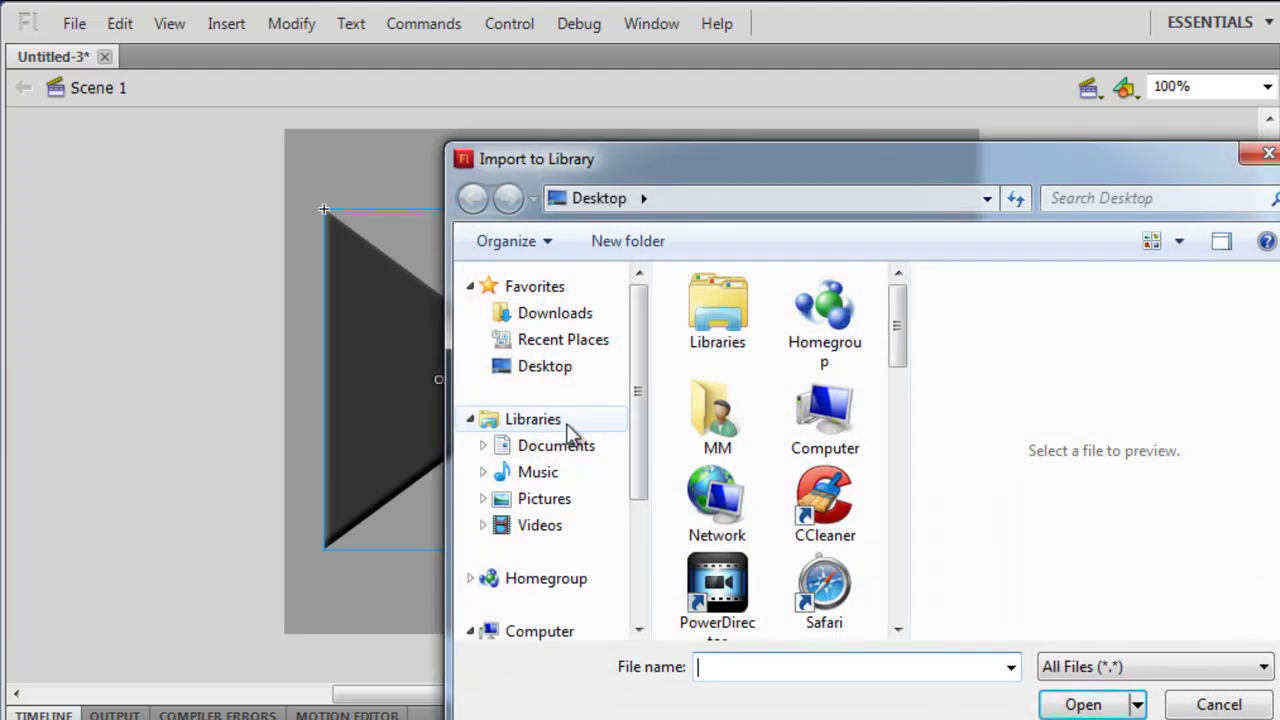
click(546, 366)
drag(898, 342, 903, 591)
click(824, 450)
double_click(712, 590)
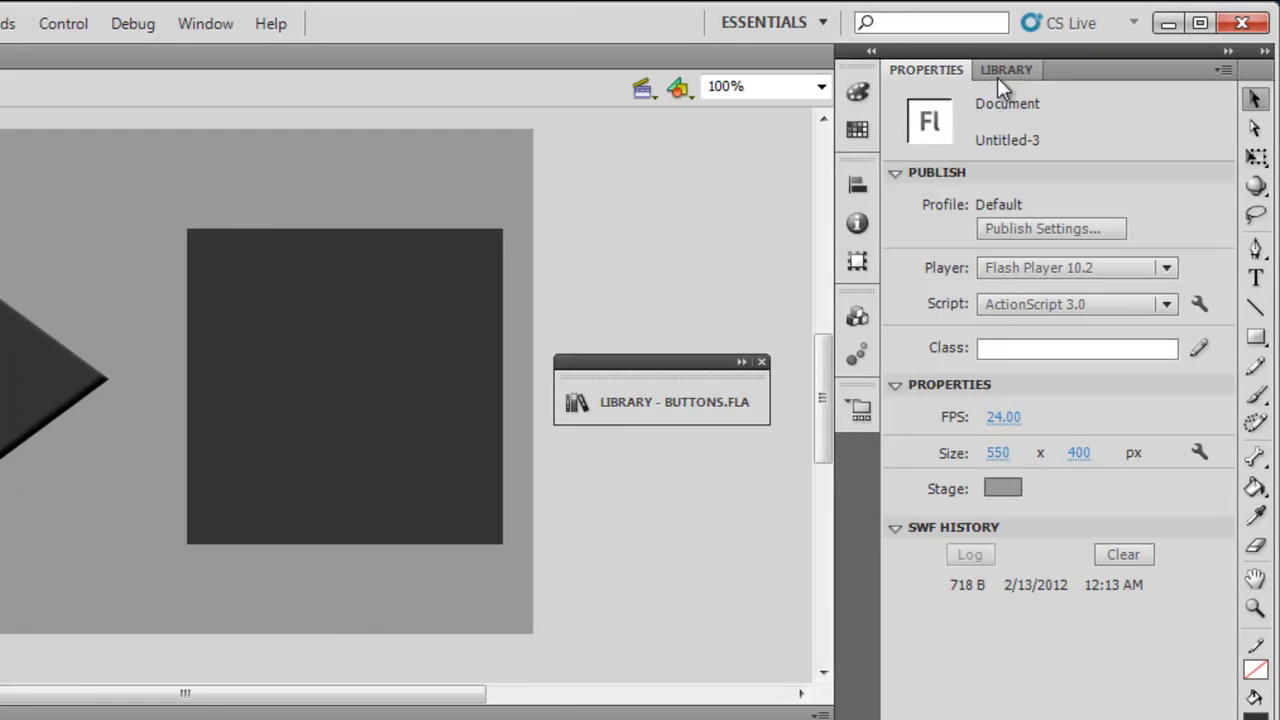
Open the triangle button for editing and place soothing_music.mp3 from the library in its Down state
click(1173, 69)
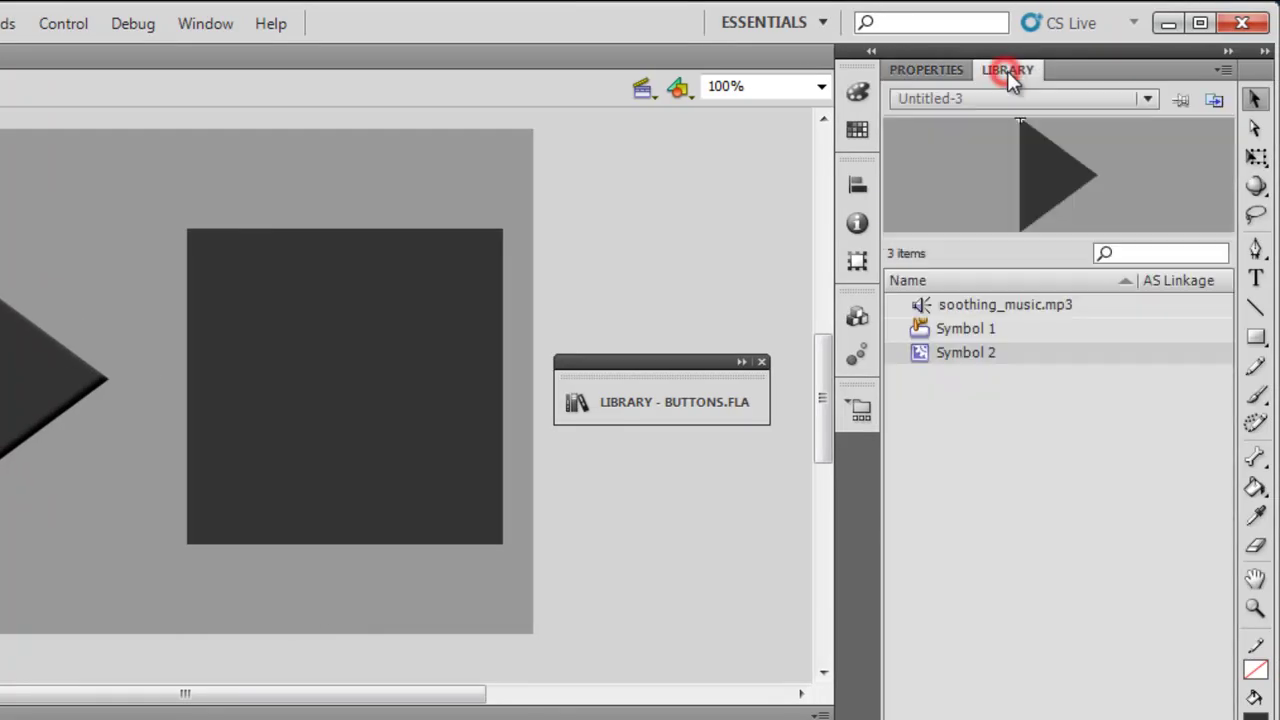
click(1025, 312)
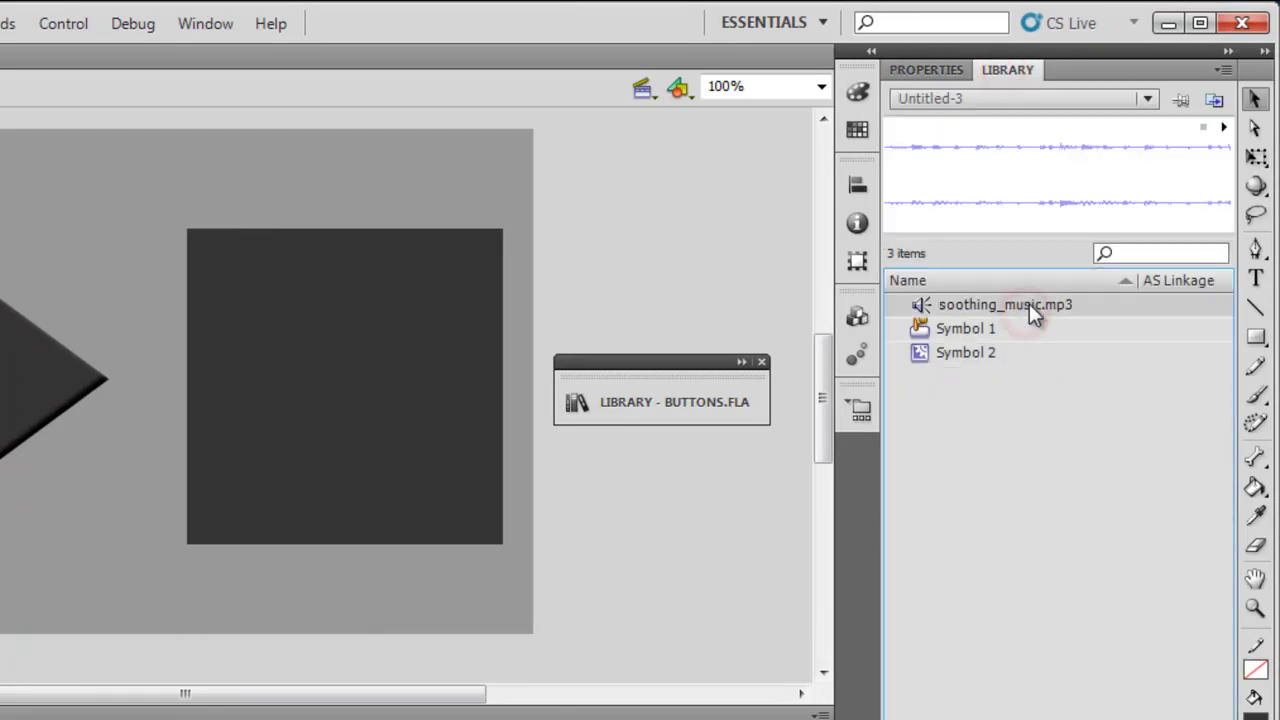
click(8, 418)
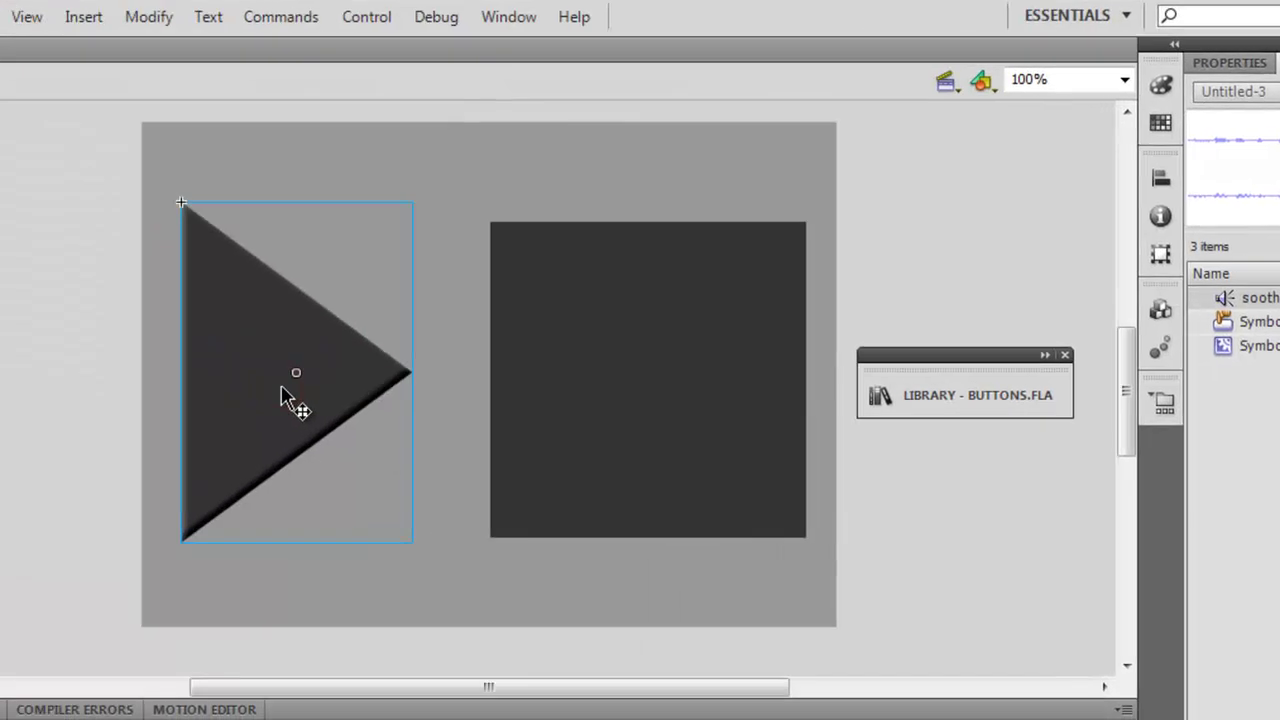
double_click(425, 393)
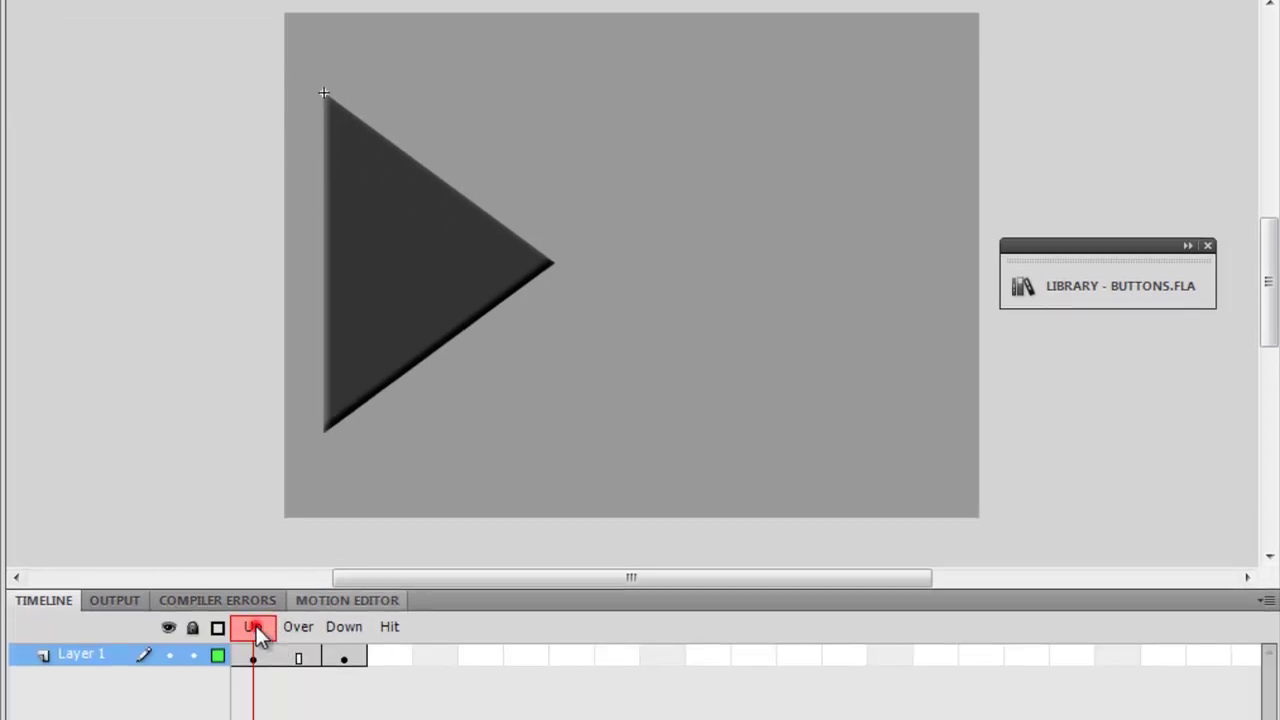
click(344, 626)
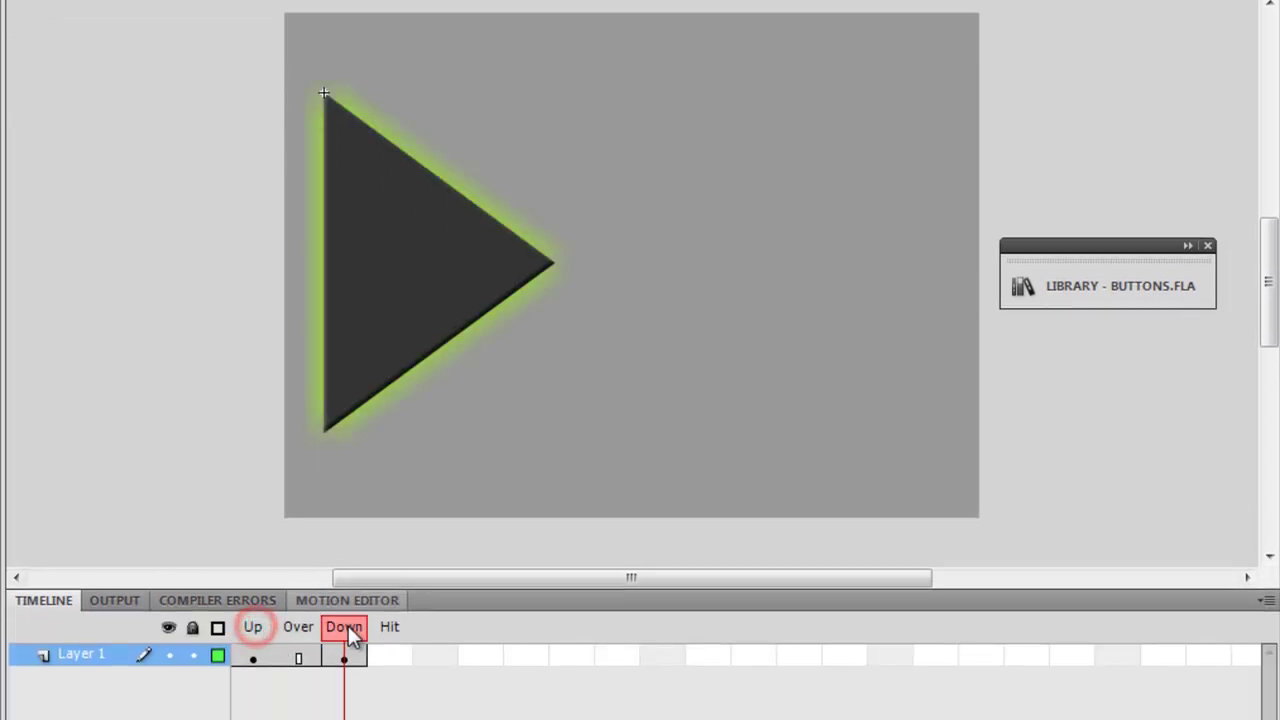
click(370, 363)
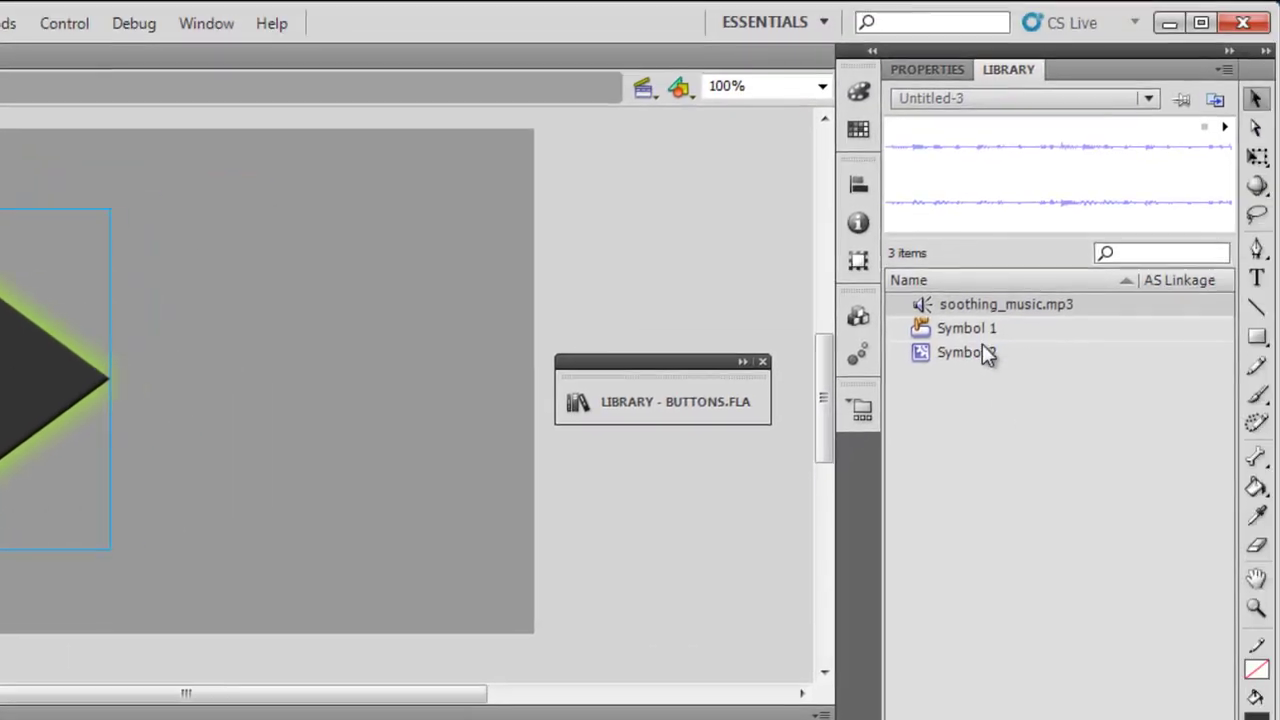
drag(510, 395, 207, 462)
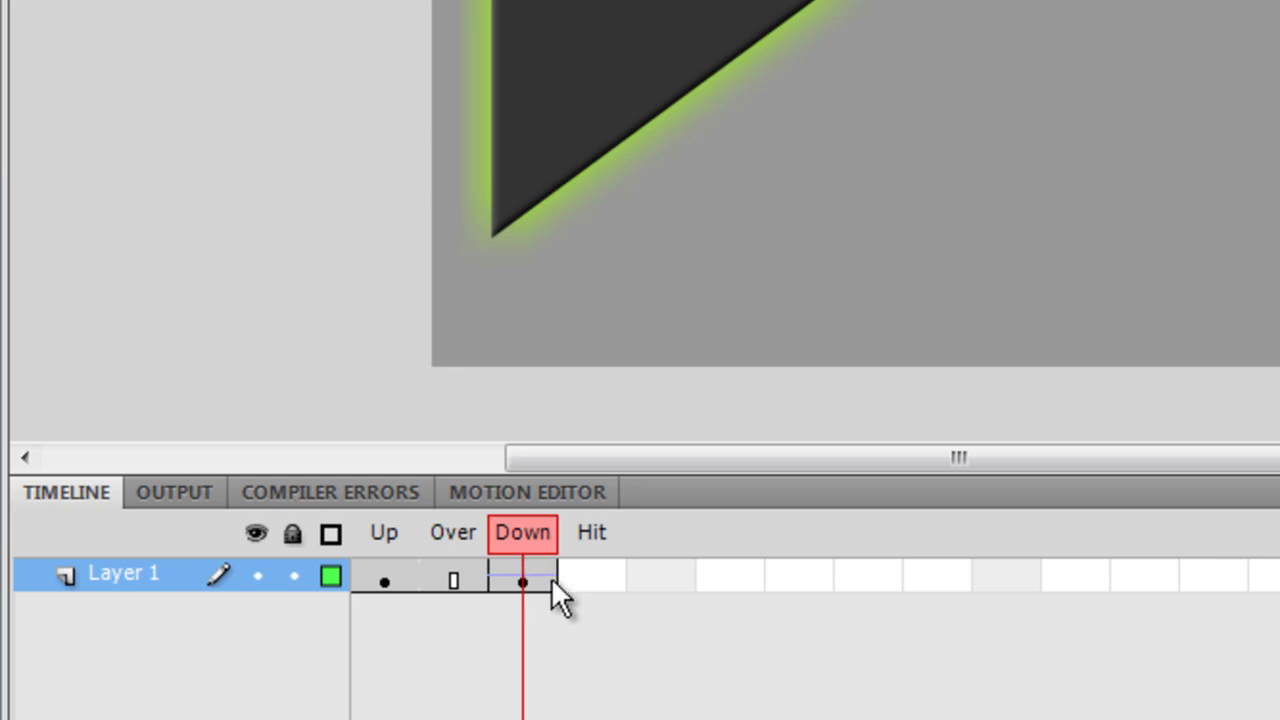
Set the sound sync of the triangle button's Down frame to Start
click(588, 128)
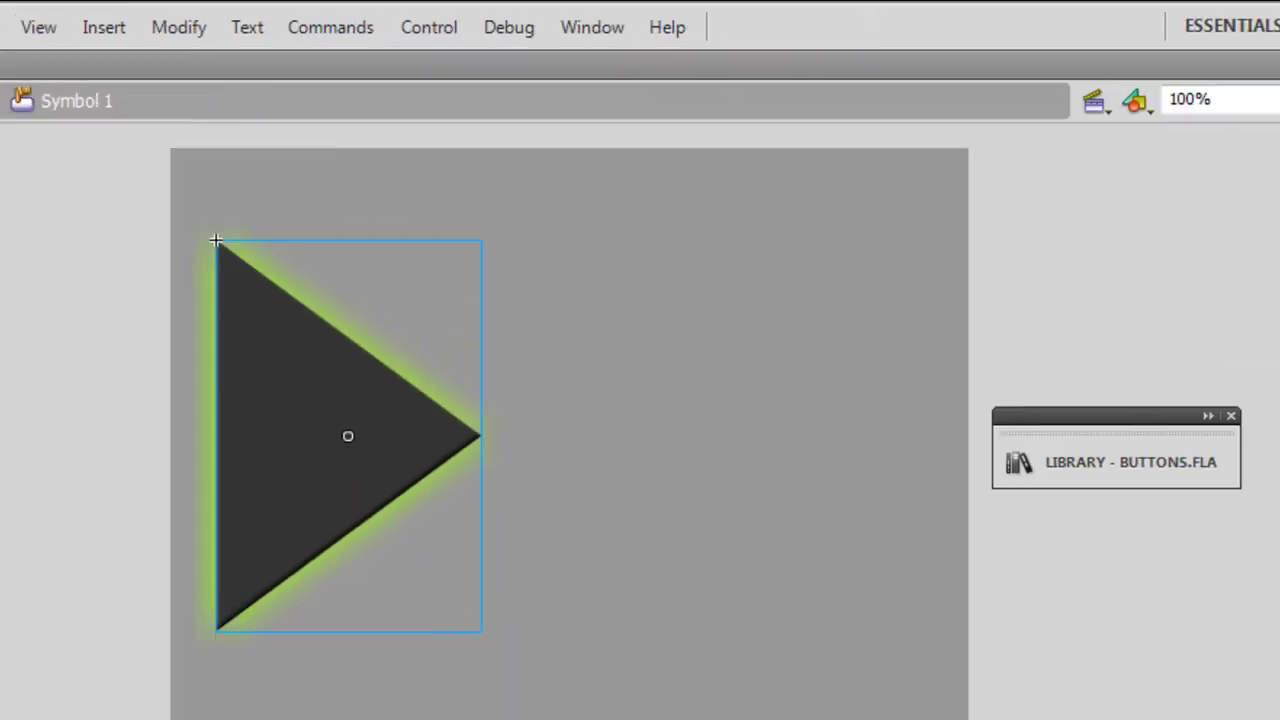
click(904, 84)
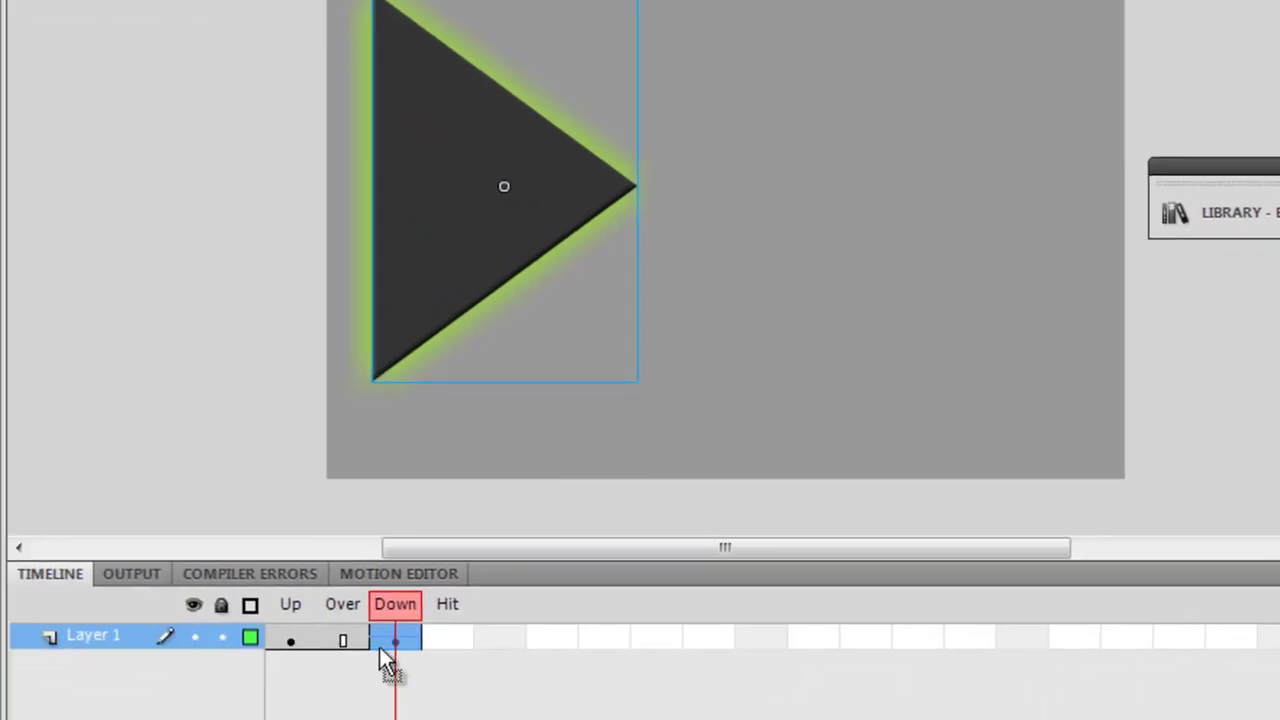
click(400, 643)
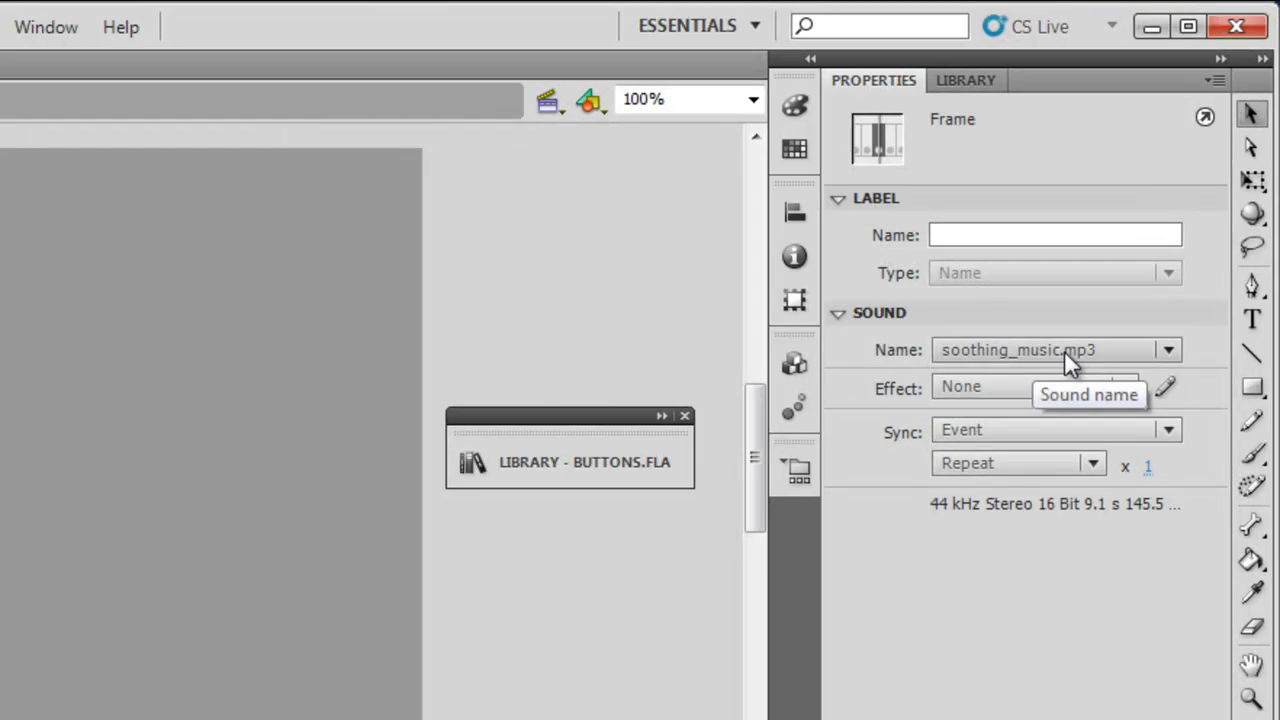
click(993, 430)
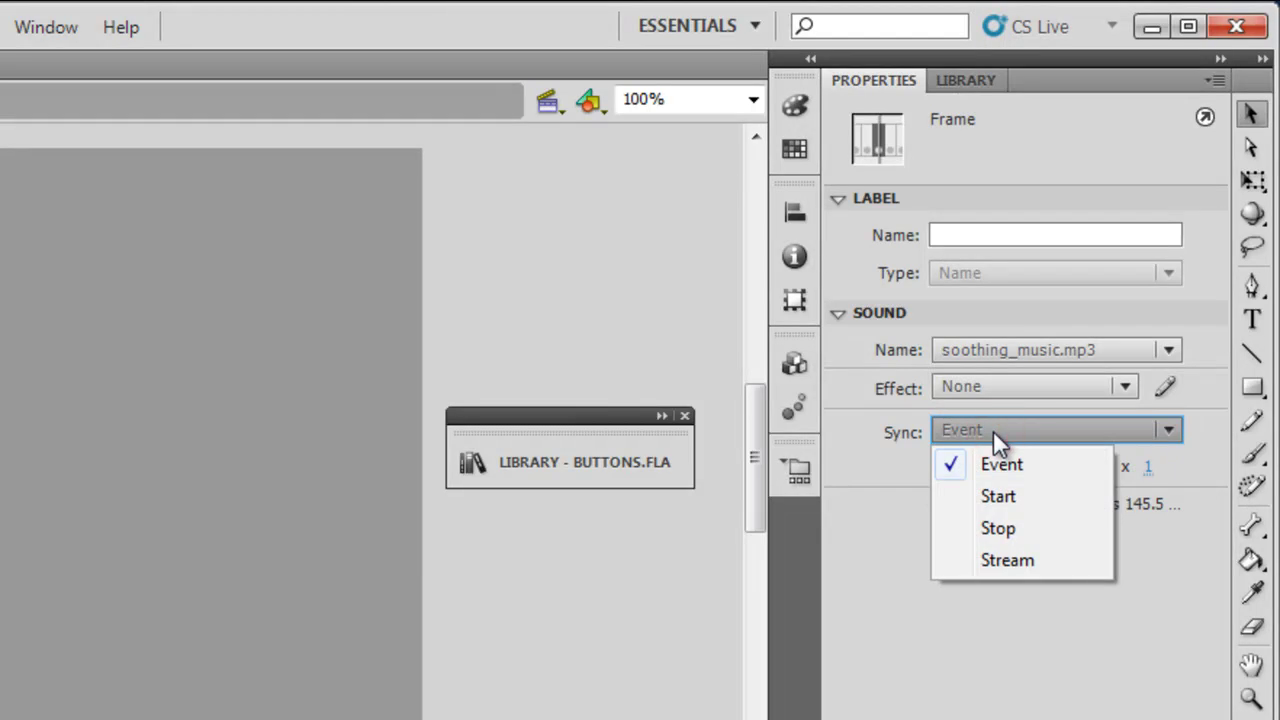
click(1000, 496)
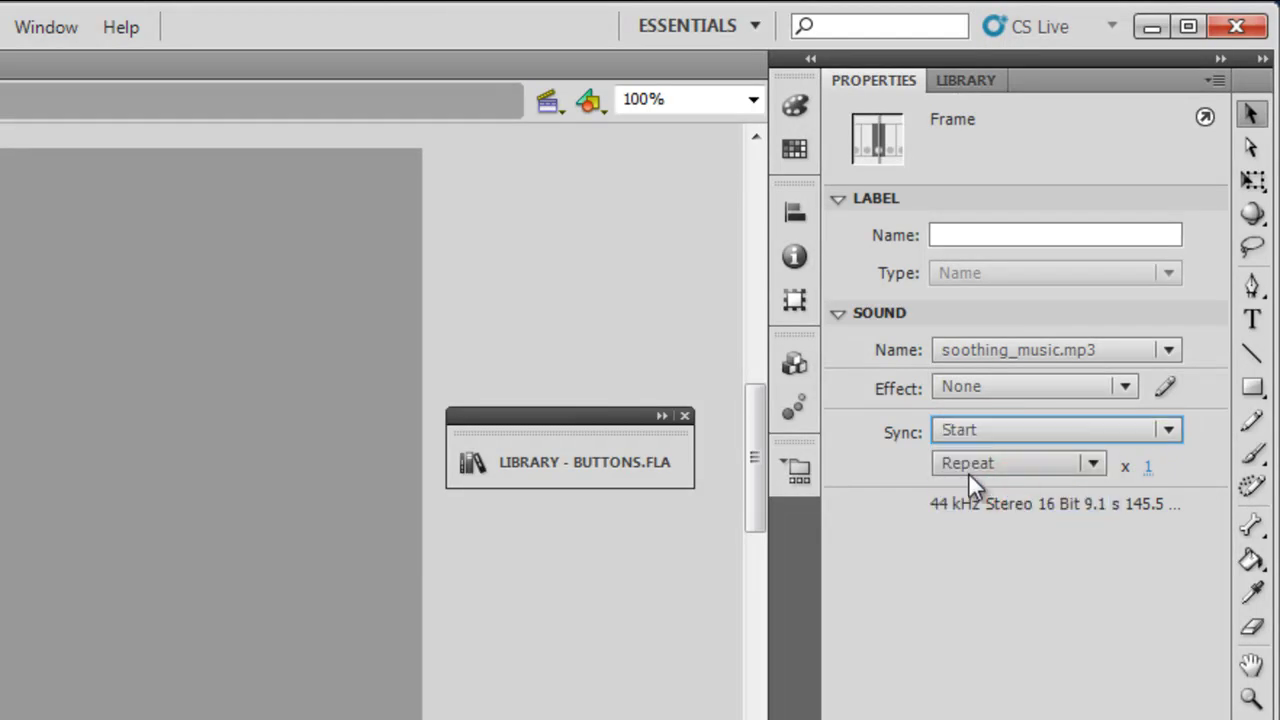
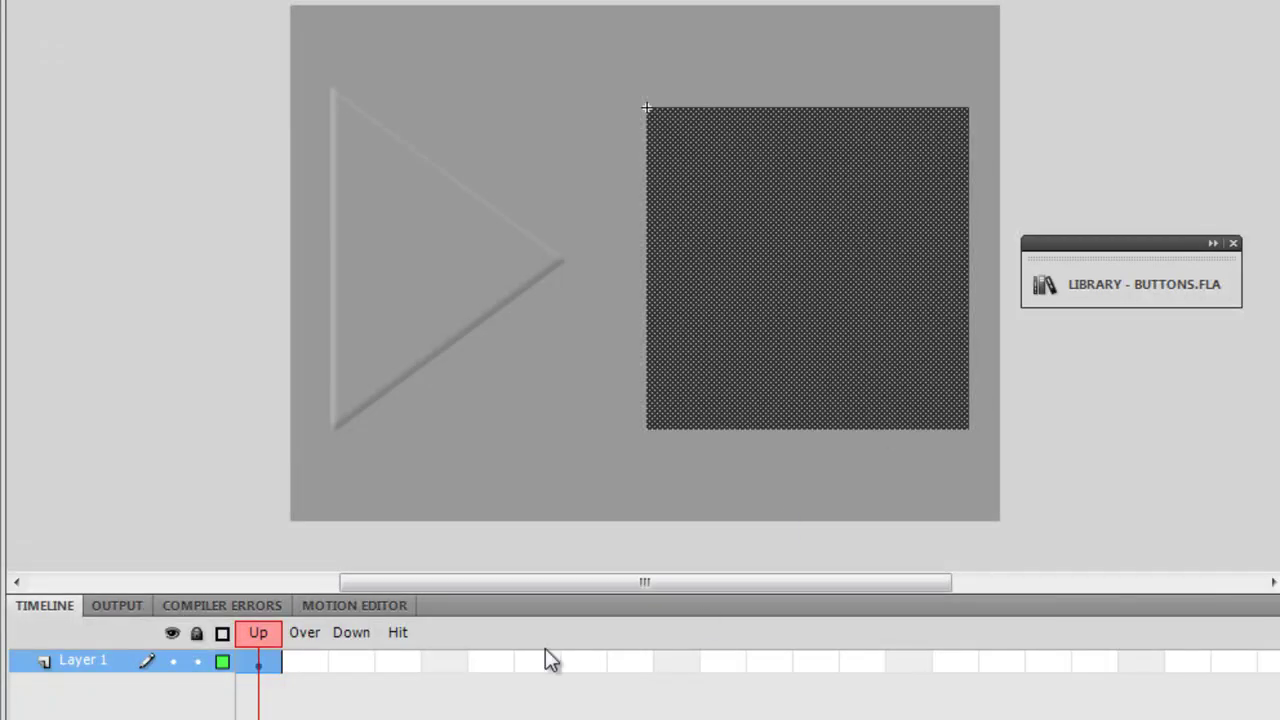
Insert a keyframe at the square button's Down state and place soothing_music.mp3 from the library on it
click(360, 664)
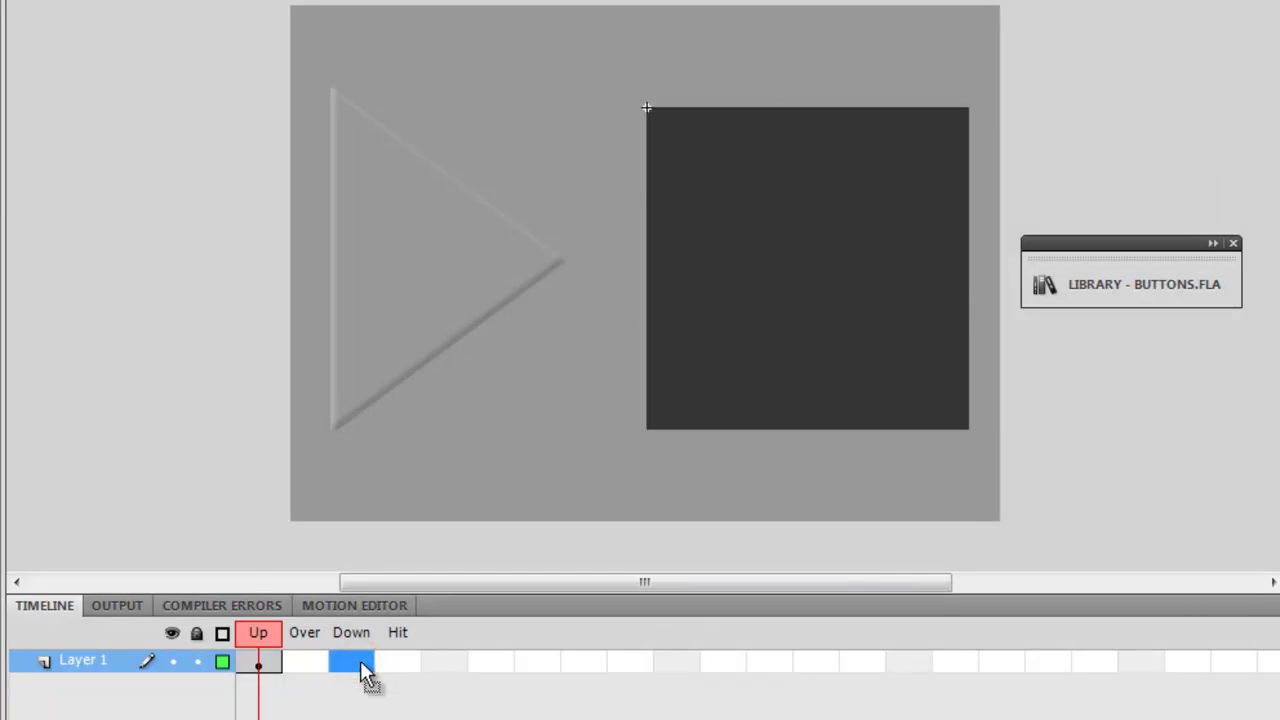
key(F6)
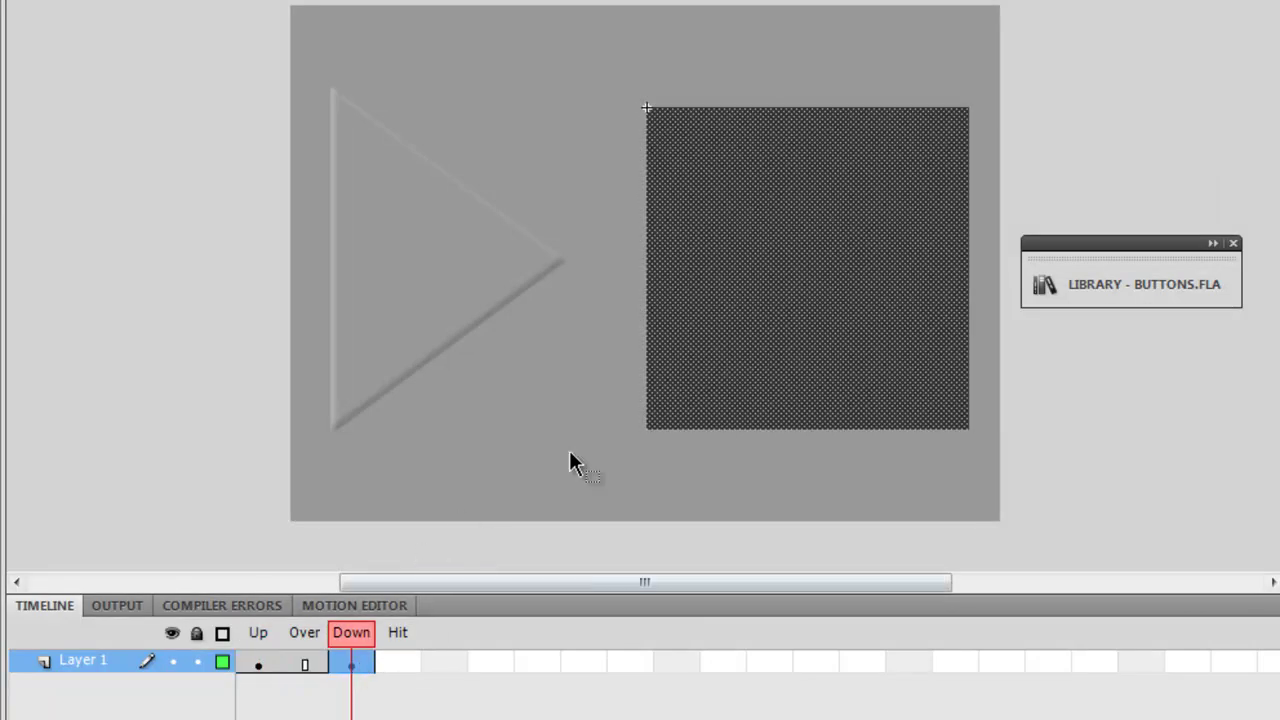
click(702, 341)
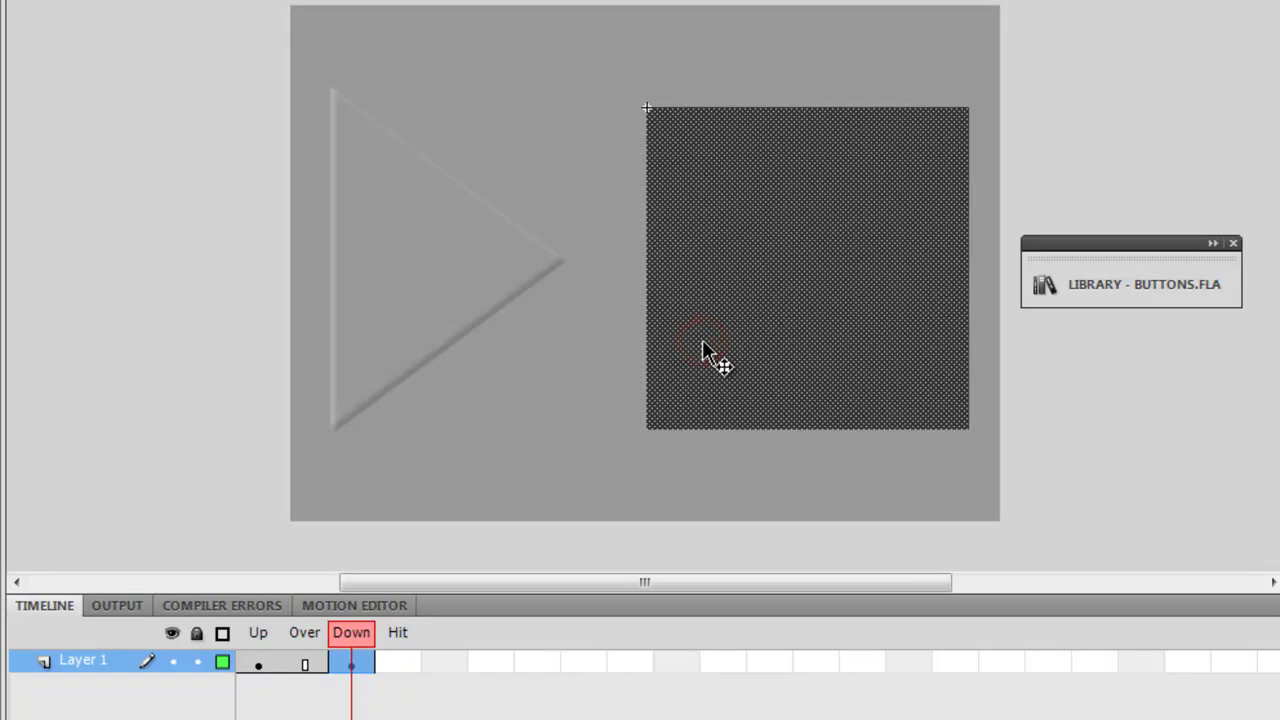
click(1003, 72)
drag(912, 318, 334, 526)
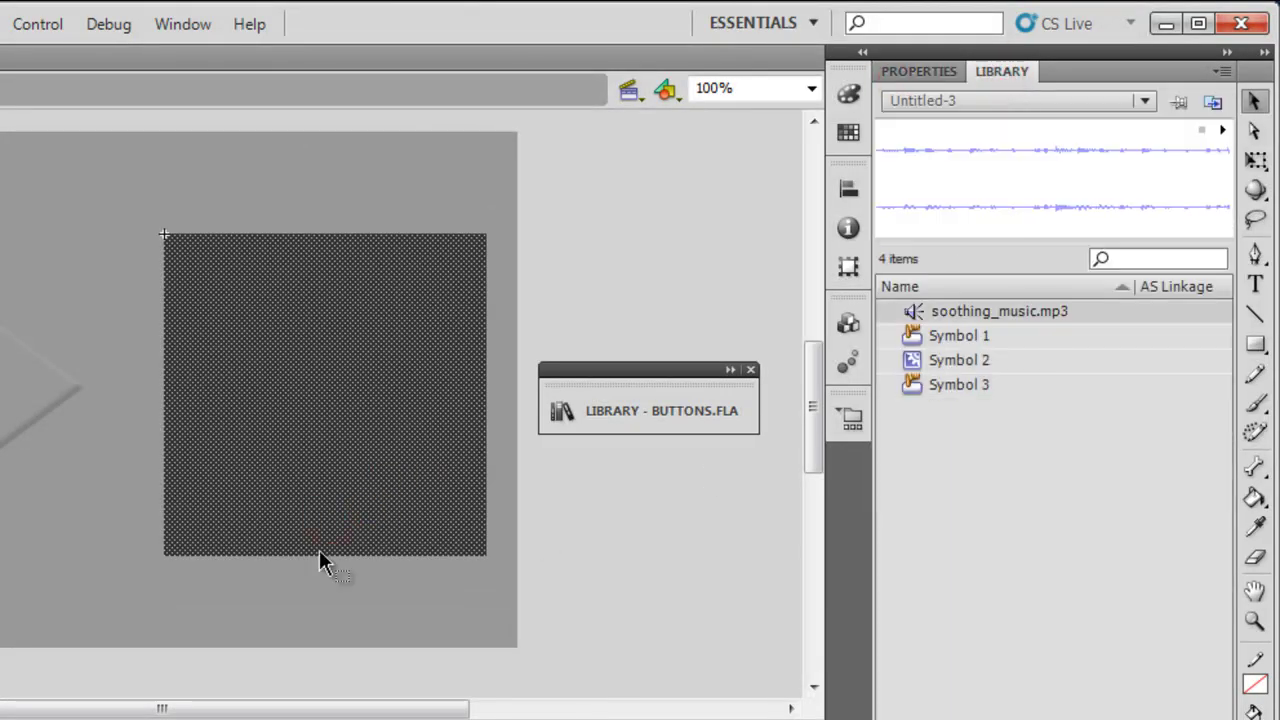
click(1025, 315)
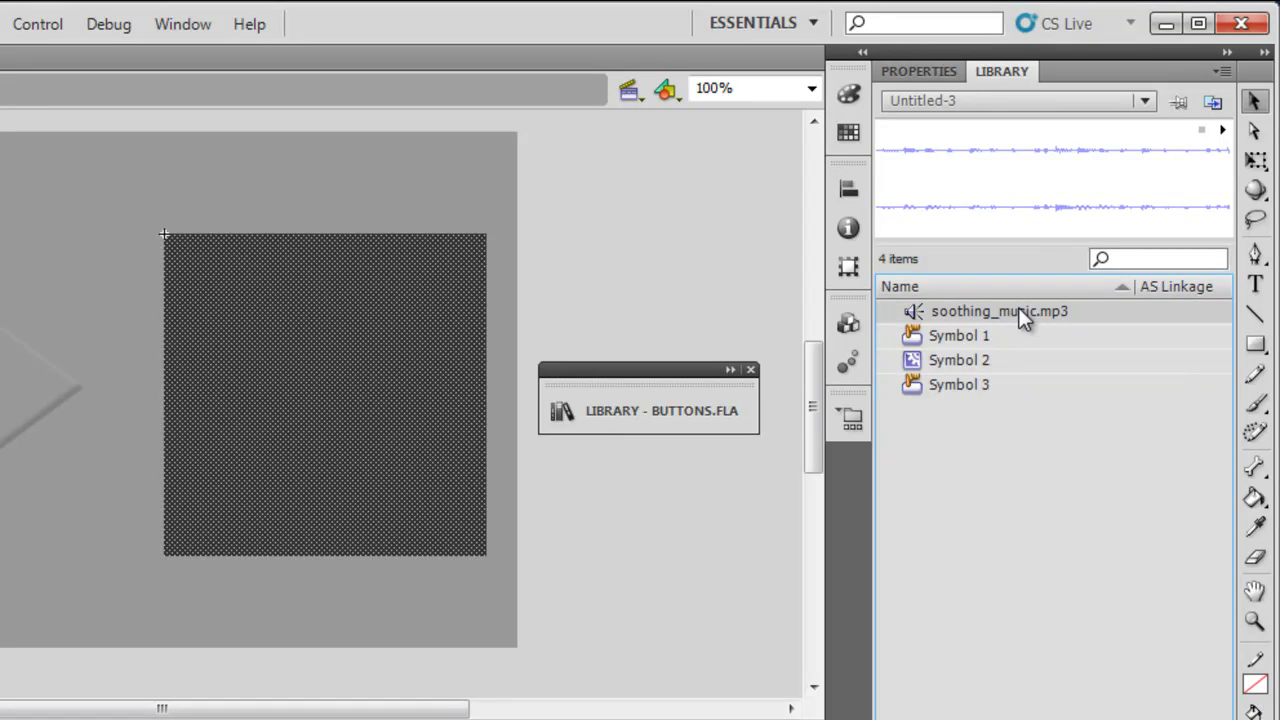
drag(1025, 315, 280, 494)
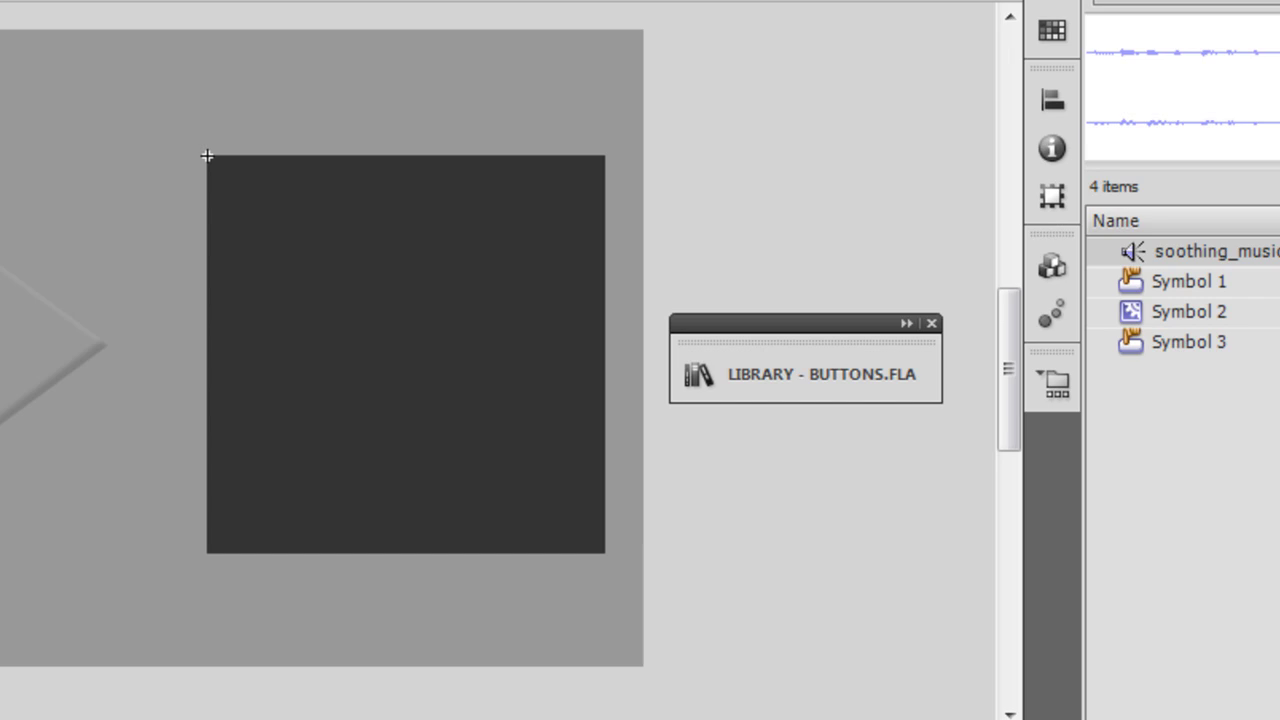
Set the sound sync of the square button's Down frame to Stop
click(884, 76)
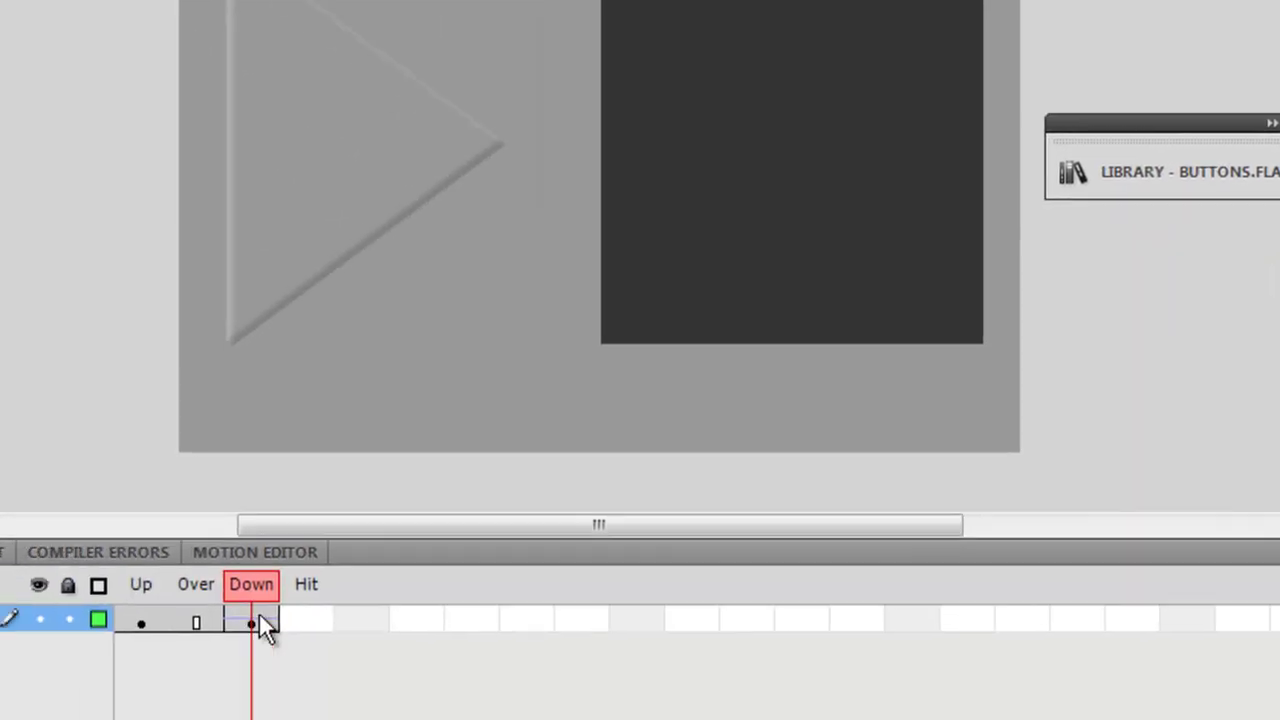
click(251, 618)
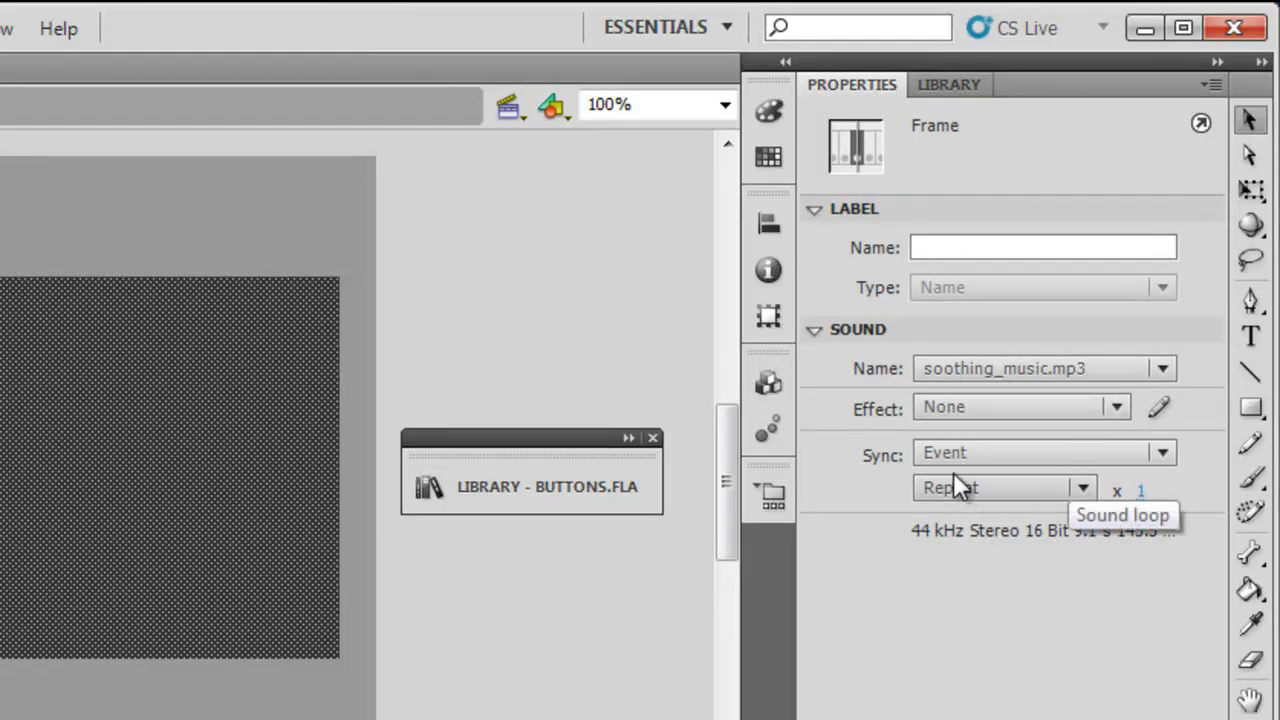
click(1025, 406)
click(1025, 406)
click(1033, 450)
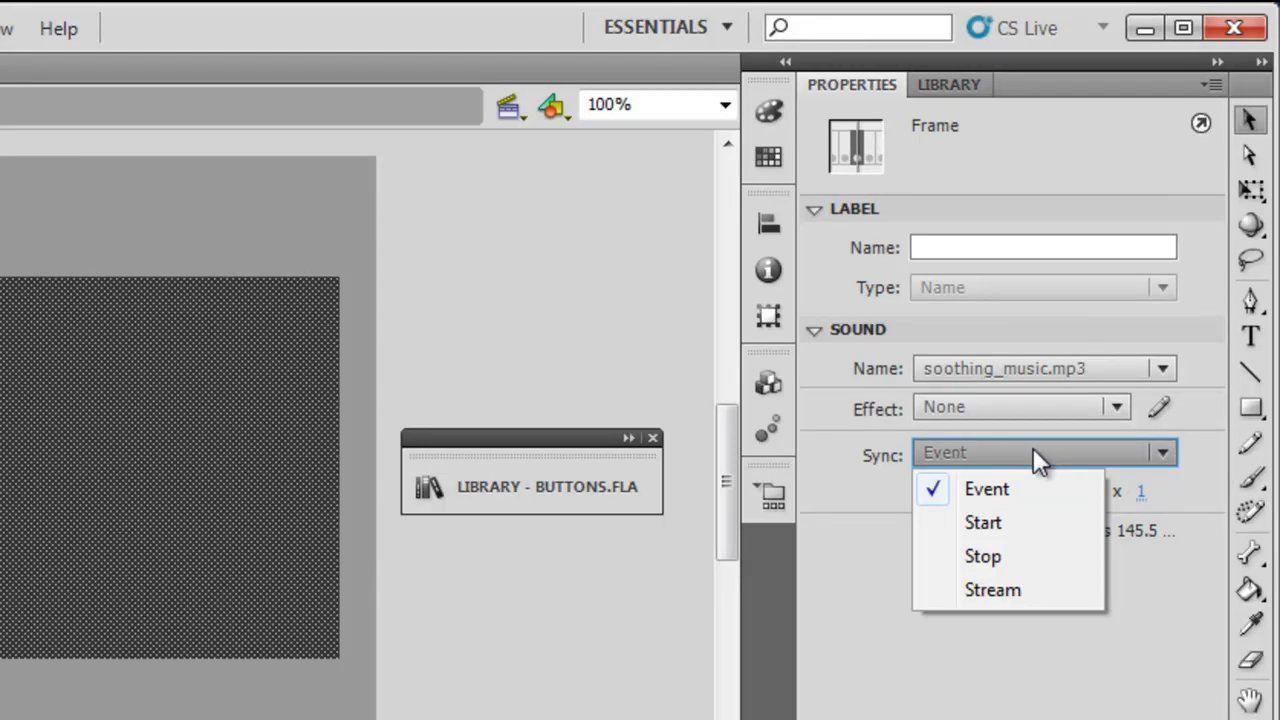
click(1039, 556)
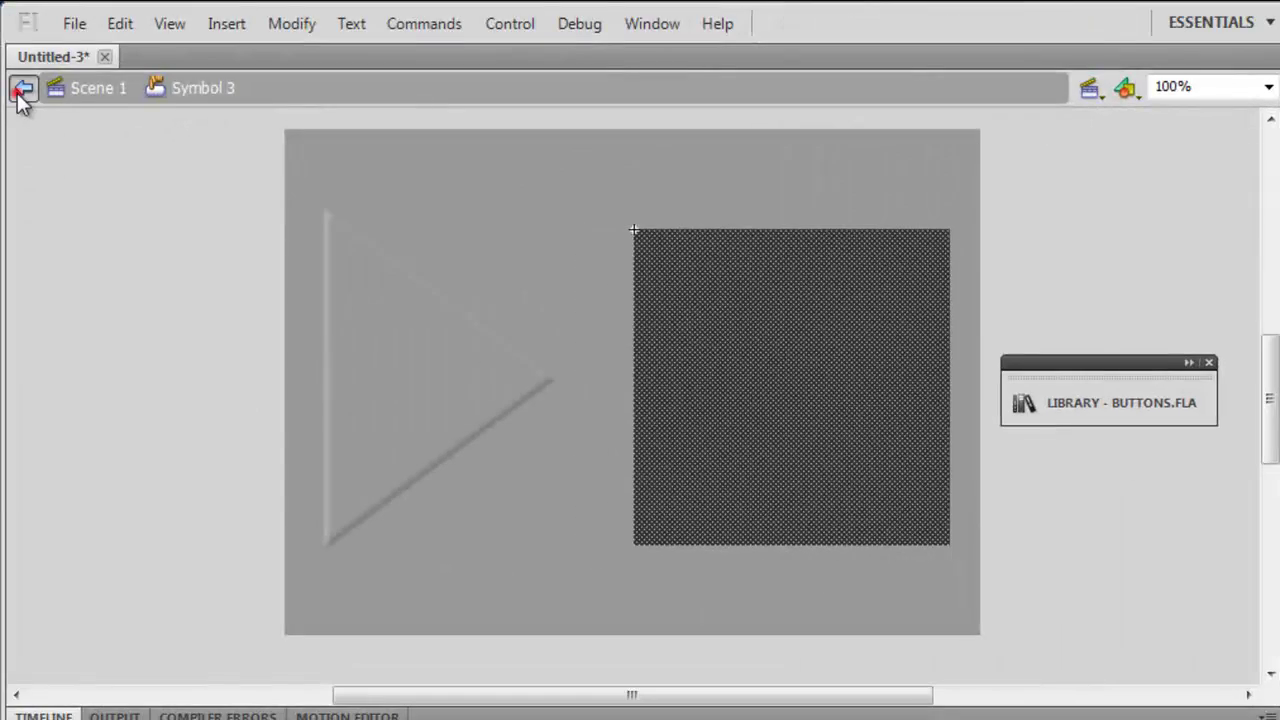
Return to Scene 1 and test the movie, activating the triangle repeatedly to play the music and the square to stop it
click(0, 89)
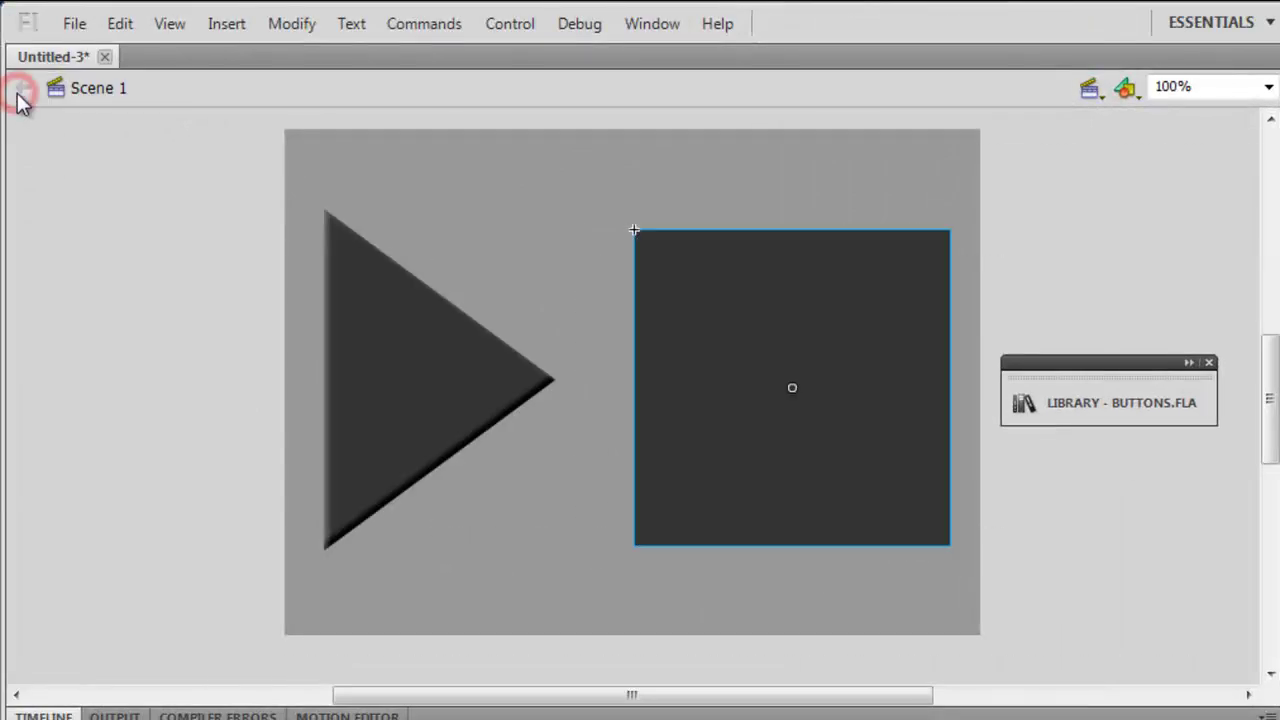
click(1014, 500)
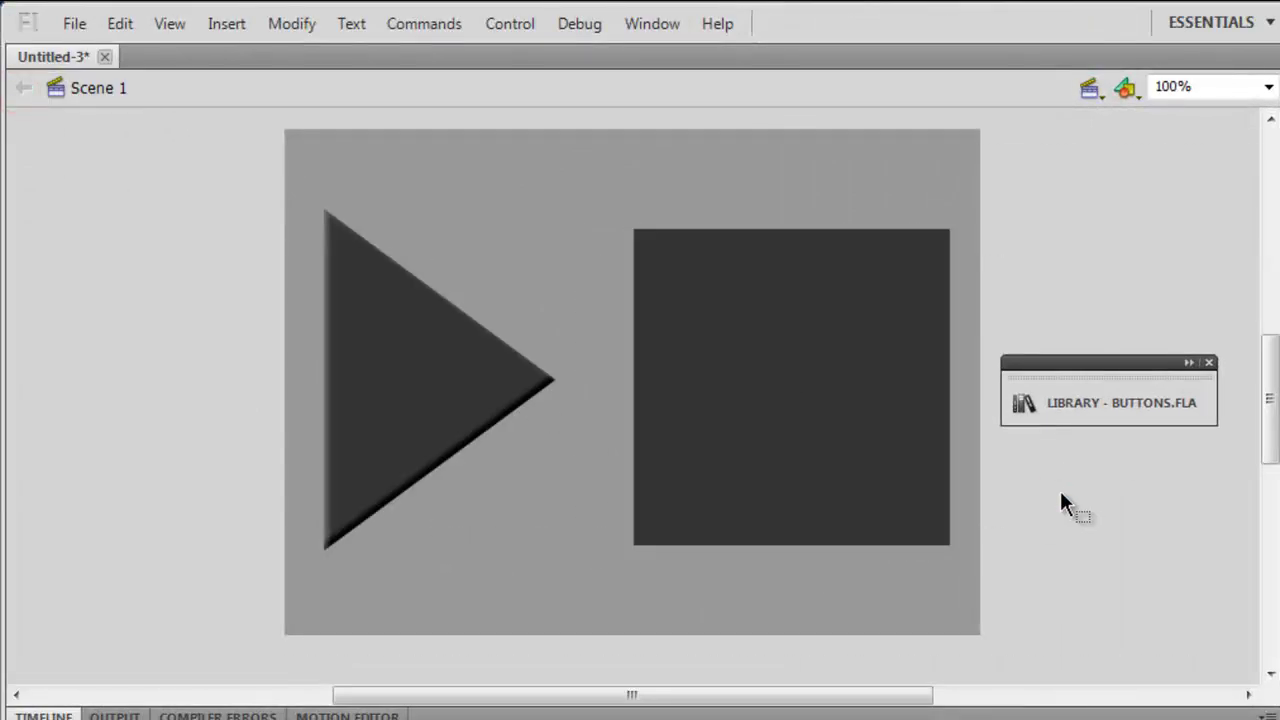
key(ctrl+Return)
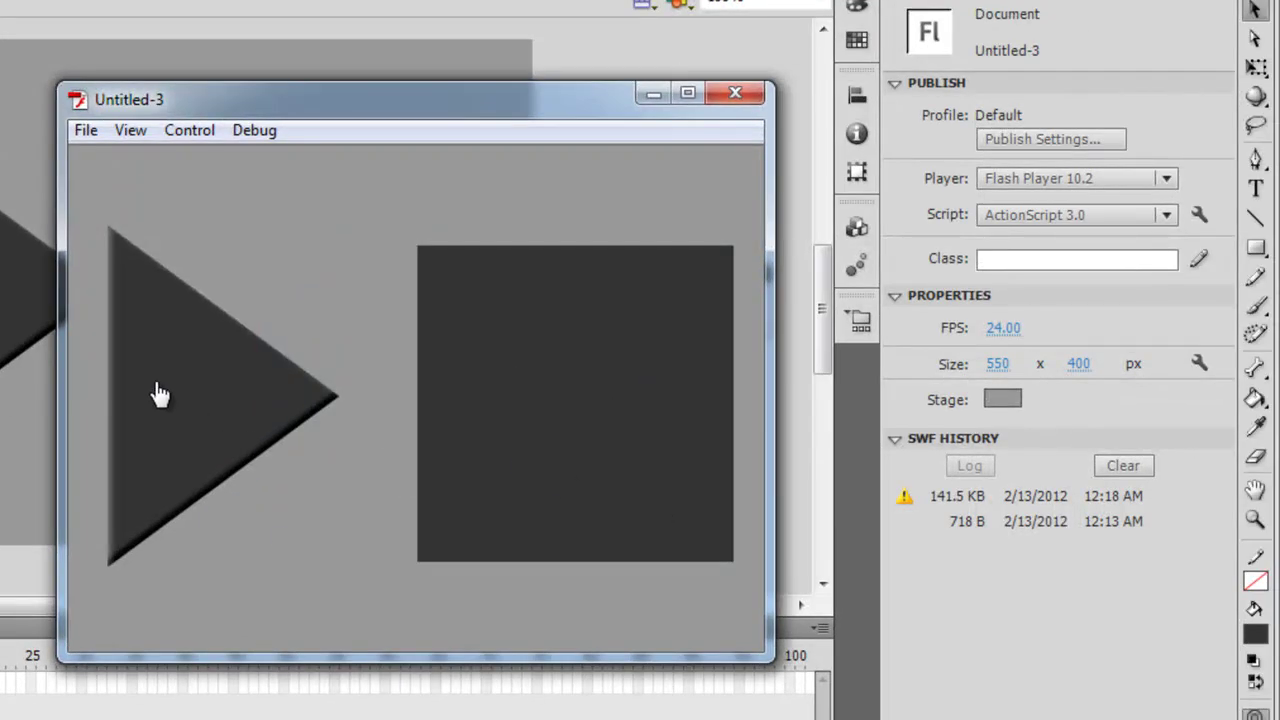
click(202, 410)
click(546, 409)
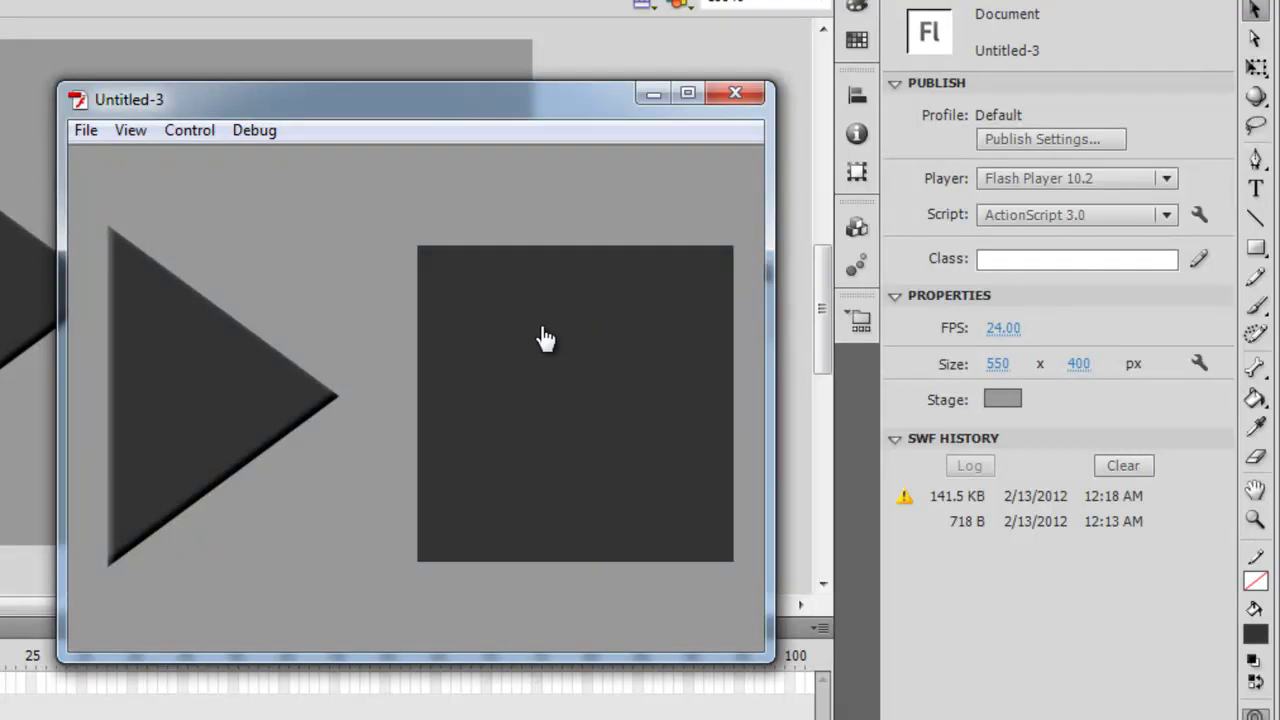
click(213, 425)
click(213, 425)
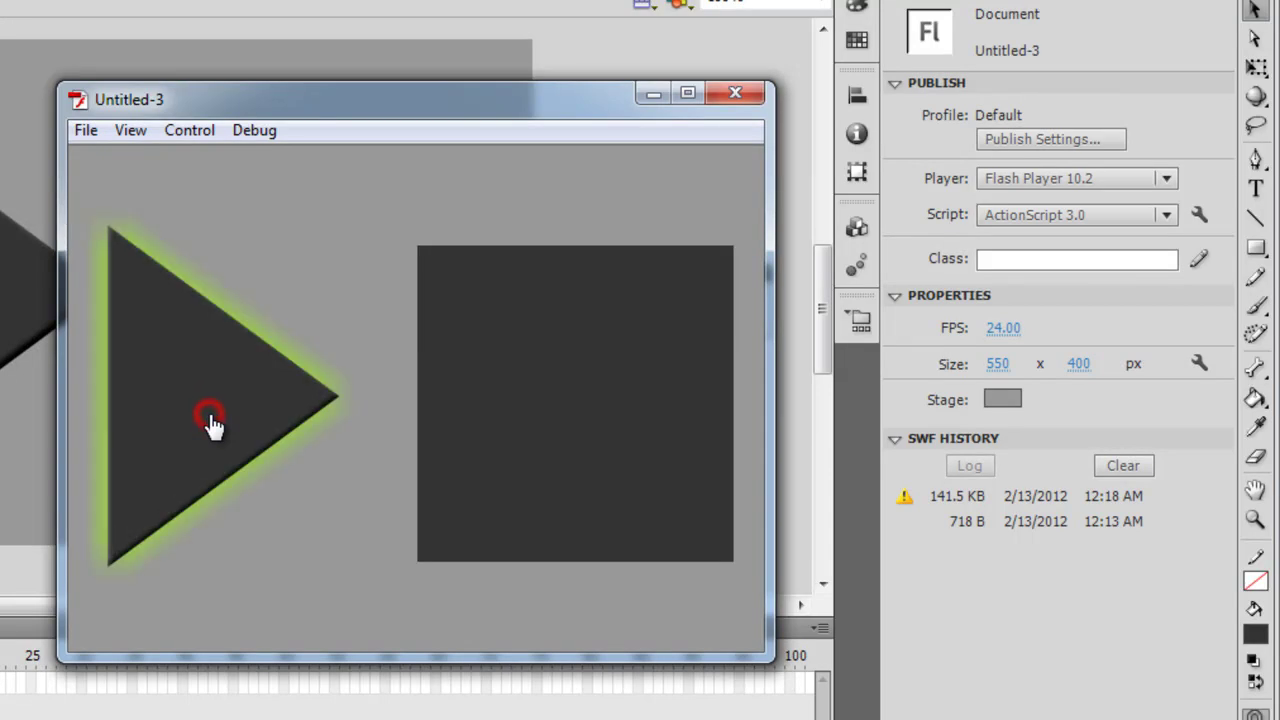
click(213, 425)
click(213, 425)
click(213, 425)
click(213, 425)
click(213, 425)
click(213, 425)
click(213, 425)
click(594, 452)
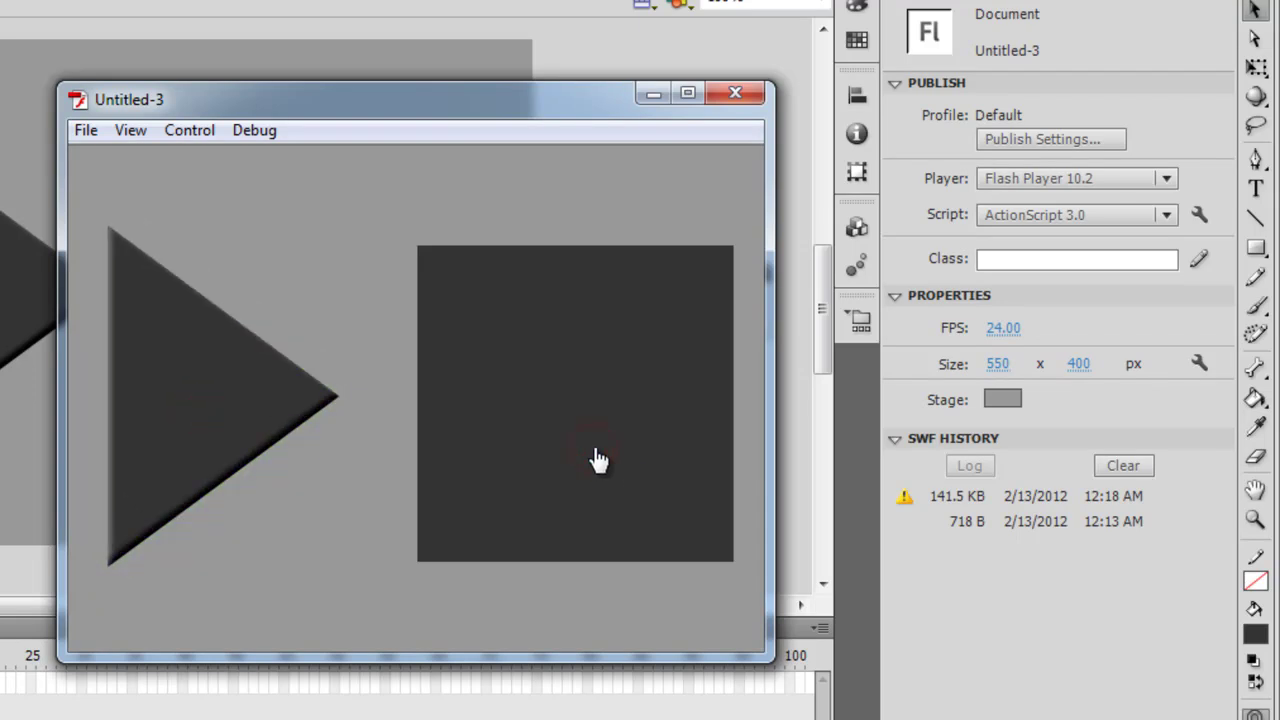